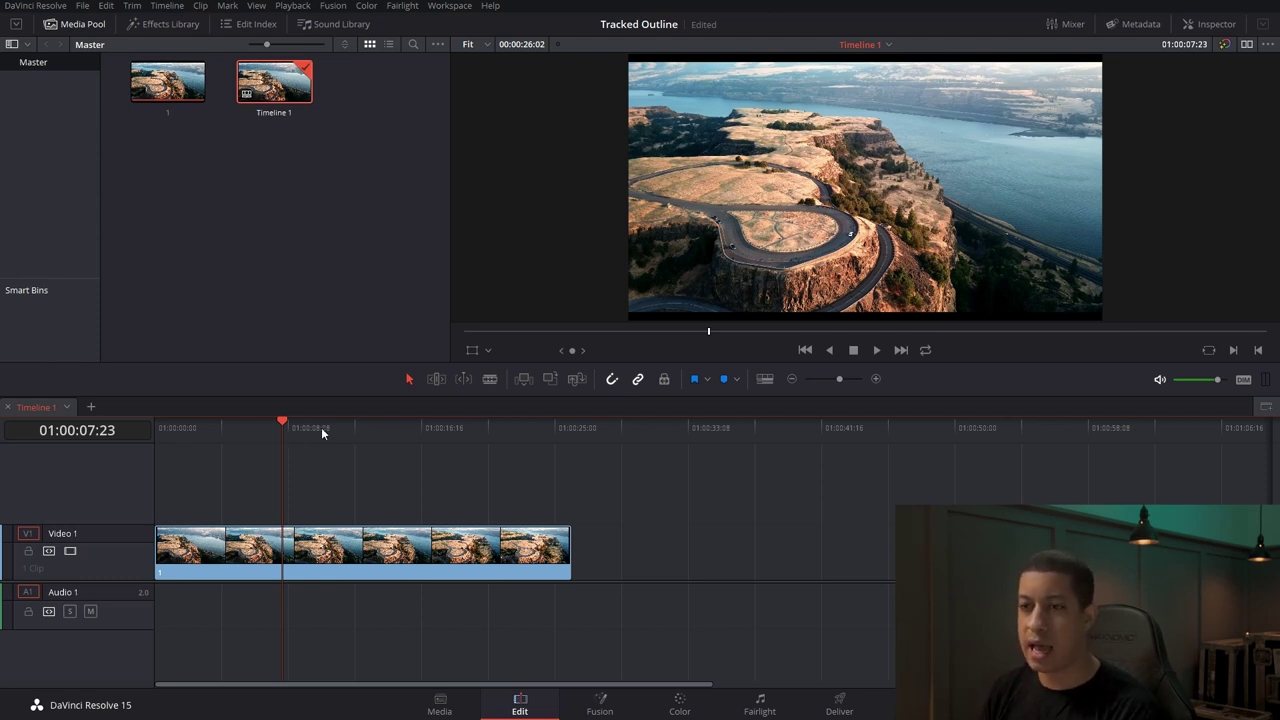
Step: Split the clip on the Video 1 track at 01:00:12:14 and again at 01:00:21:20
{"action": "mouse_move", "coordinate": [298, 431]}
{"action": "left_mouse_down"}
{"action": "mouse_move", "coordinate": [362, 430]}
{"action": "mouse_move", "coordinate": [280, 431]}
{"action": "left_mouse_up"}
{"action": "key", "text": "space"}
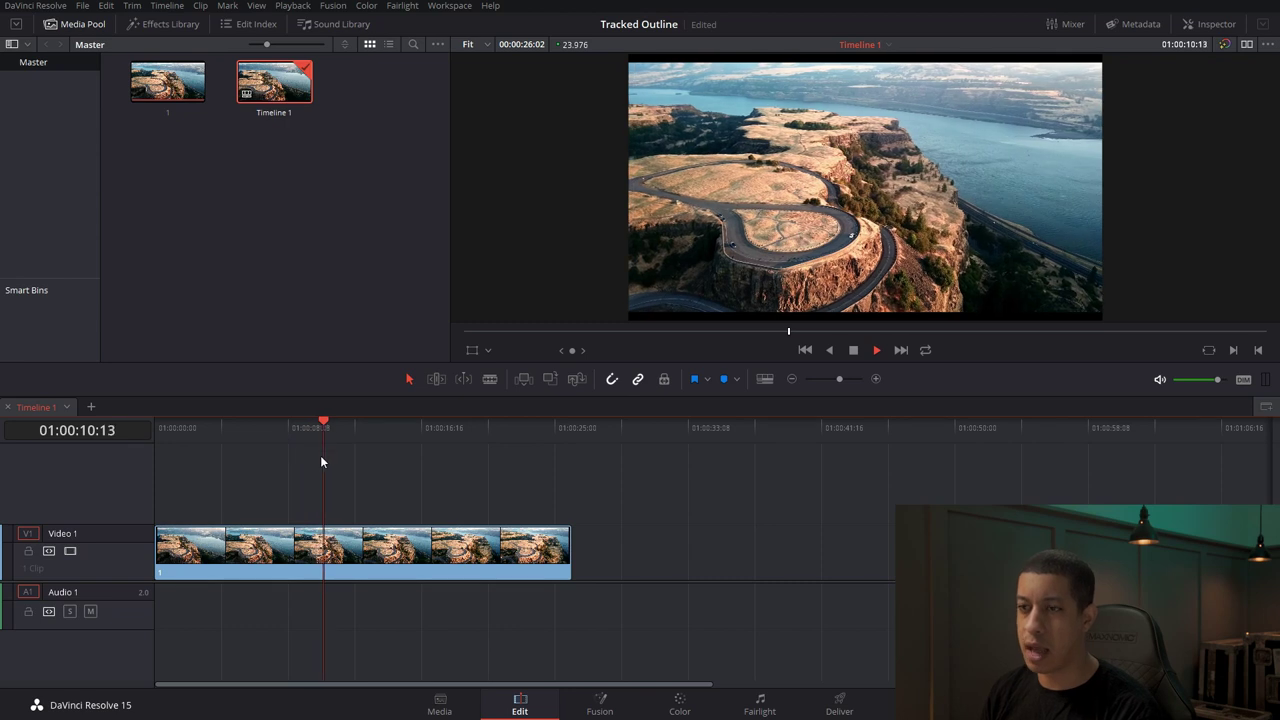
{"action": "mouse_move", "coordinate": [355, 431]}
{"action": "left_mouse_down"}
{"action": "mouse_move", "coordinate": [387, 430]}
{"action": "mouse_move", "coordinate": [356, 432]}
{"action": "left_mouse_up"}
{"action": "key", "text": "ctrl+backslash"}
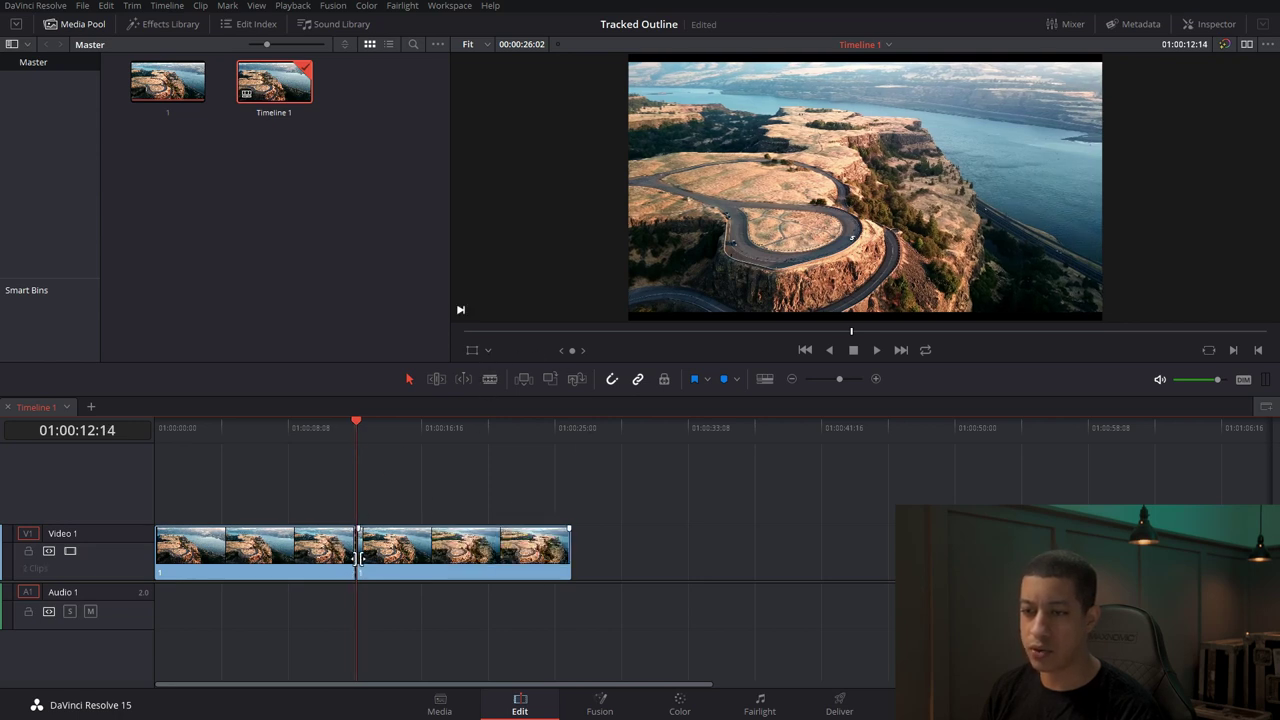
{"action": "left_click_drag", "start_coordinate": [359, 422], "coordinate": [505, 446]}
{"action": "key", "text": "ctrl+backslash"}
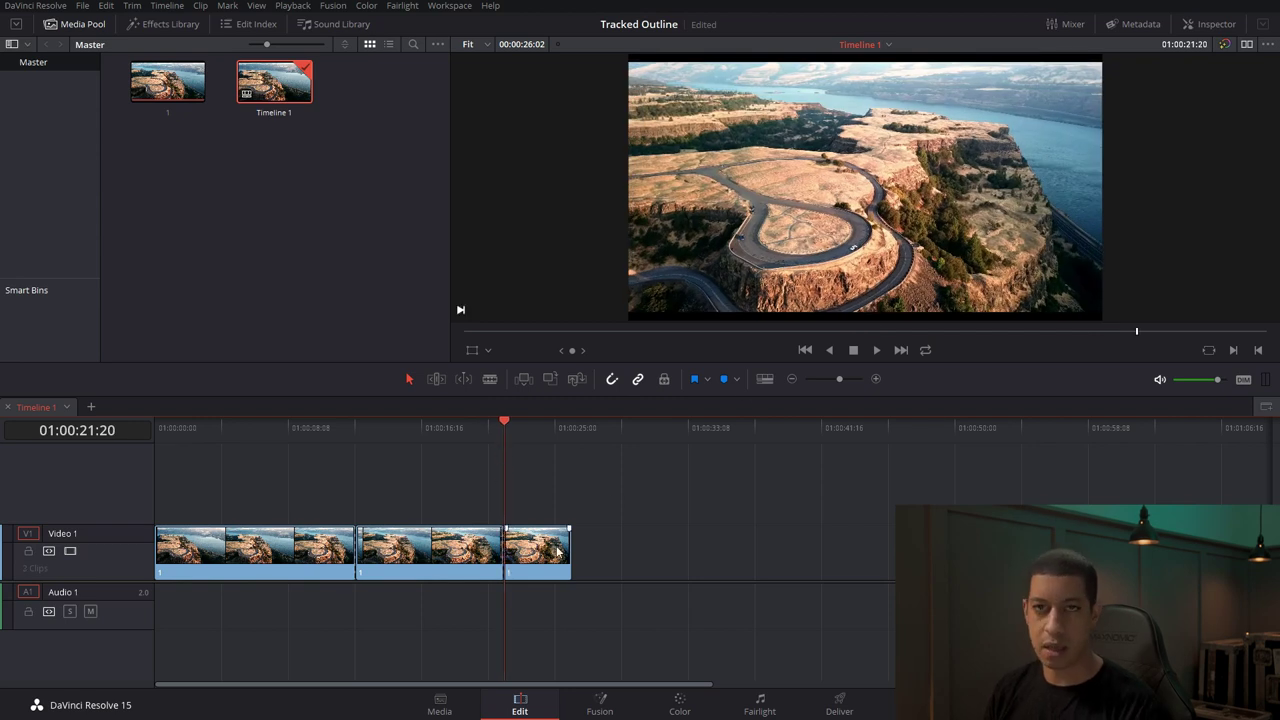
Step: Open the middle section of the split clip on the Fusion page and inspect its frame range and frame size
{"action": "left_click_drag", "start_coordinate": [368, 432], "coordinate": [391, 458]}
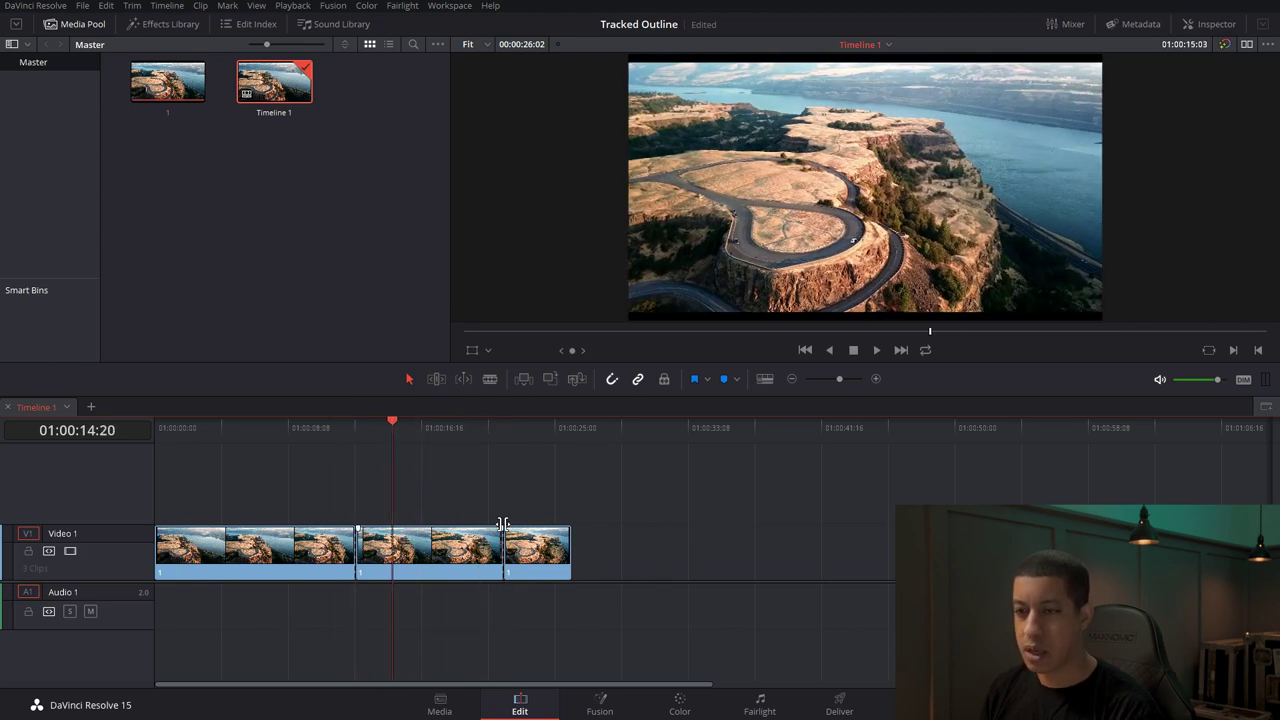
{"action": "left_click", "coordinate": [457, 566]}
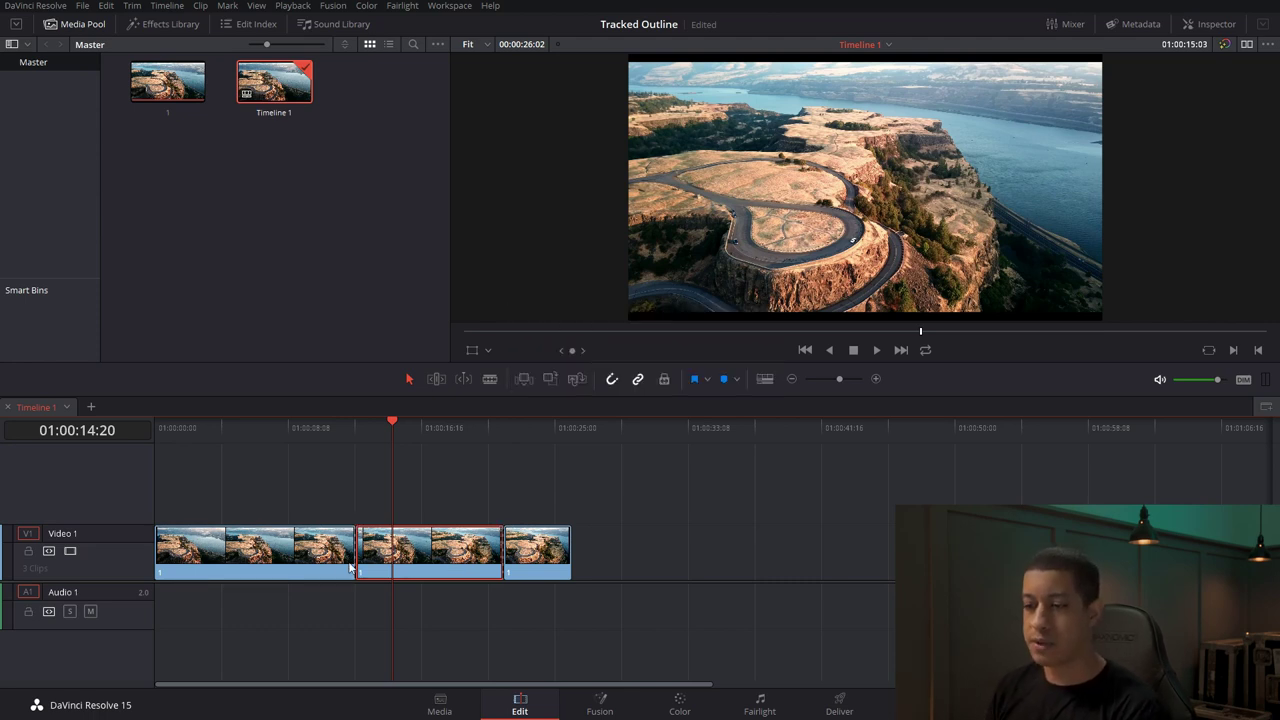
{"action": "left_click", "coordinate": [604, 699]}
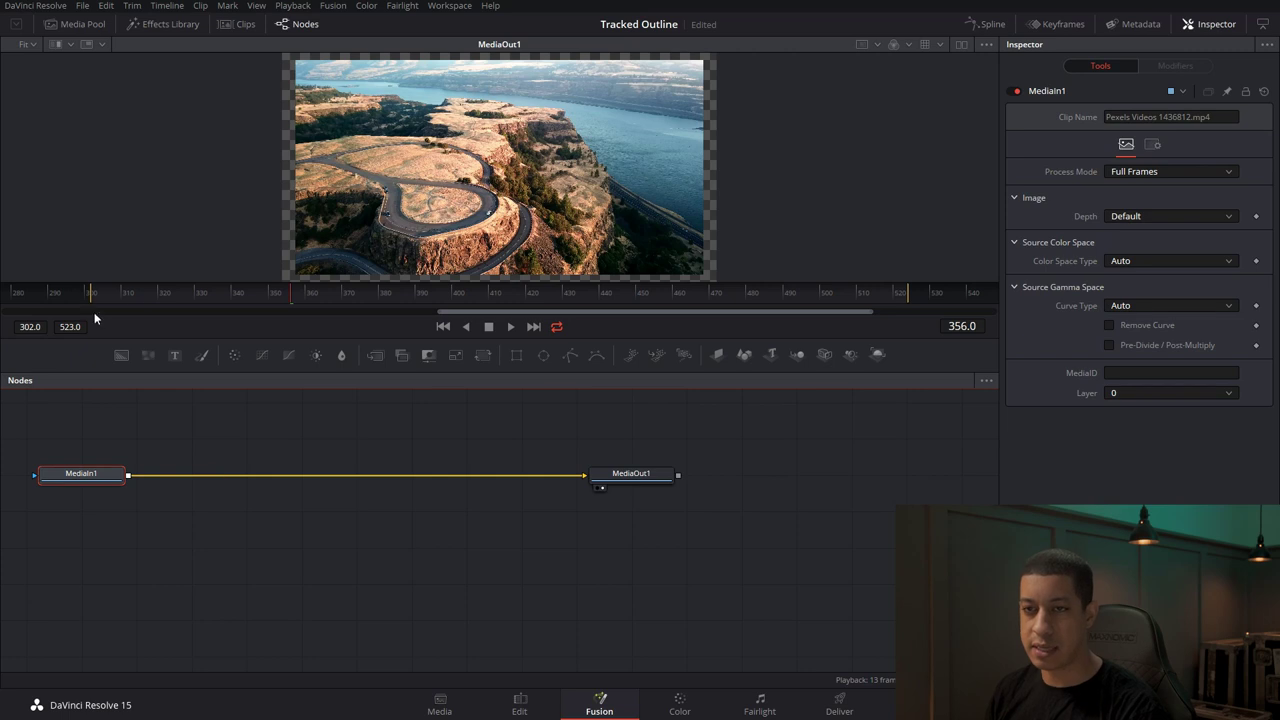
{"action": "left_click_drag", "start_coordinate": [439, 313], "coordinate": [157, 328]}
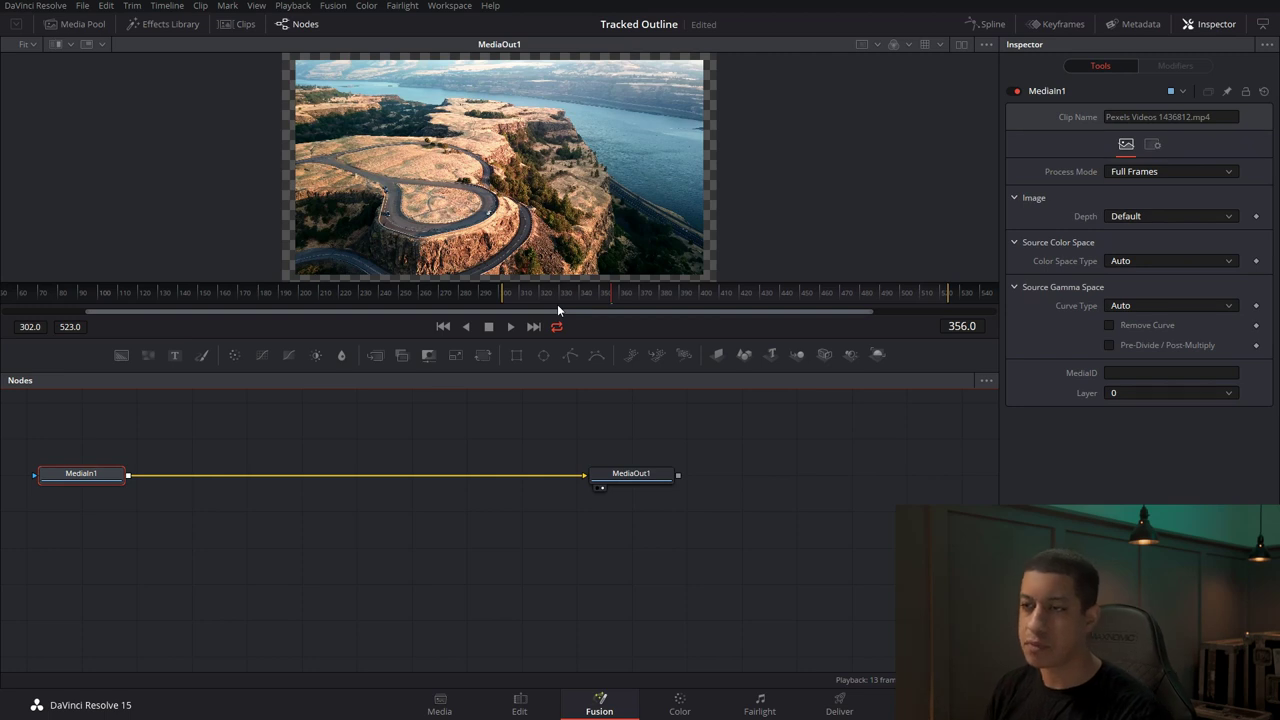
{"action": "left_click_drag", "start_coordinate": [599, 312], "coordinate": [690, 312]}
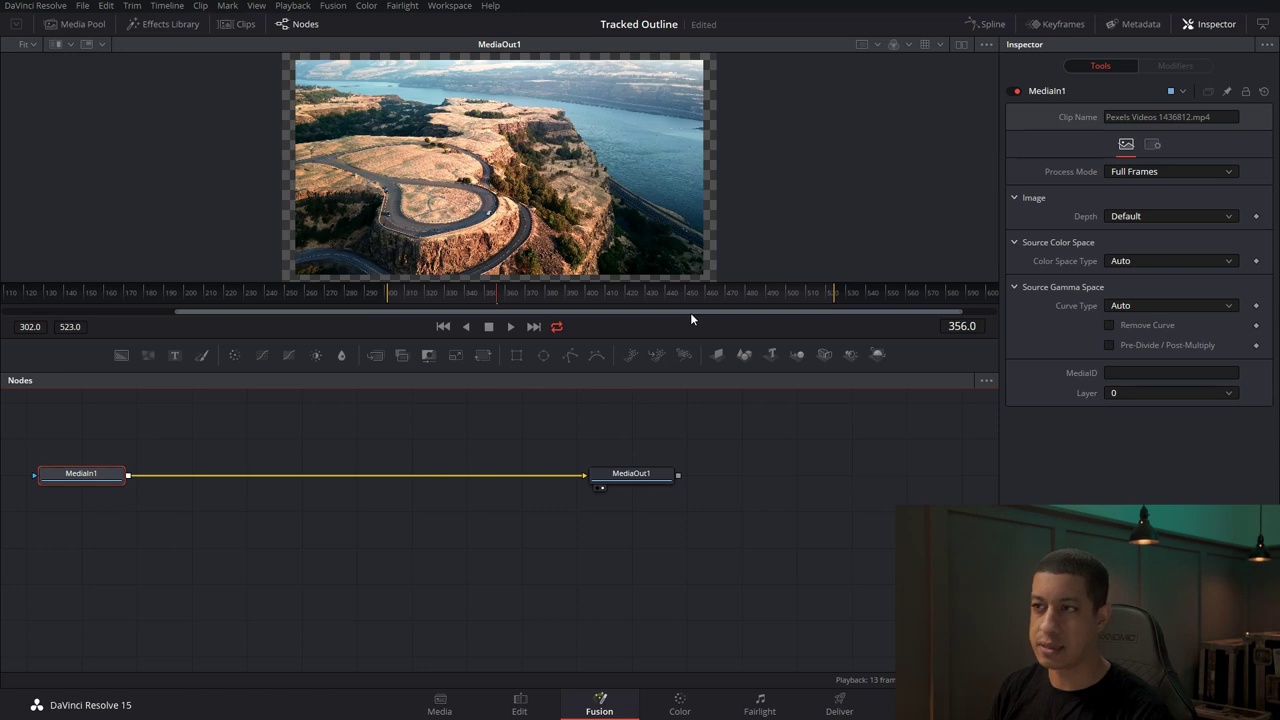
{"action": "scroll", "coordinate": [714, 265], "scroll_direction": "down", "scroll_amount": 2}
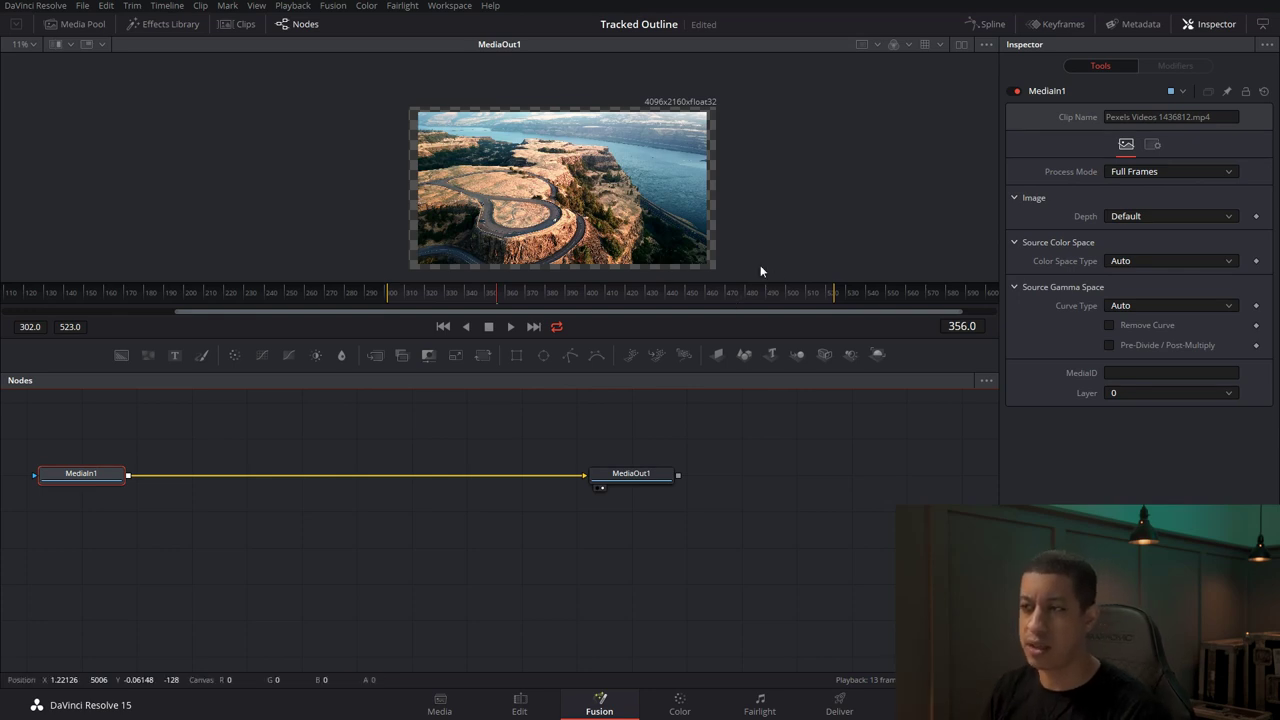
{"action": "scroll", "coordinate": [640, 195], "scroll_direction": "right", "scroll_amount": 1}
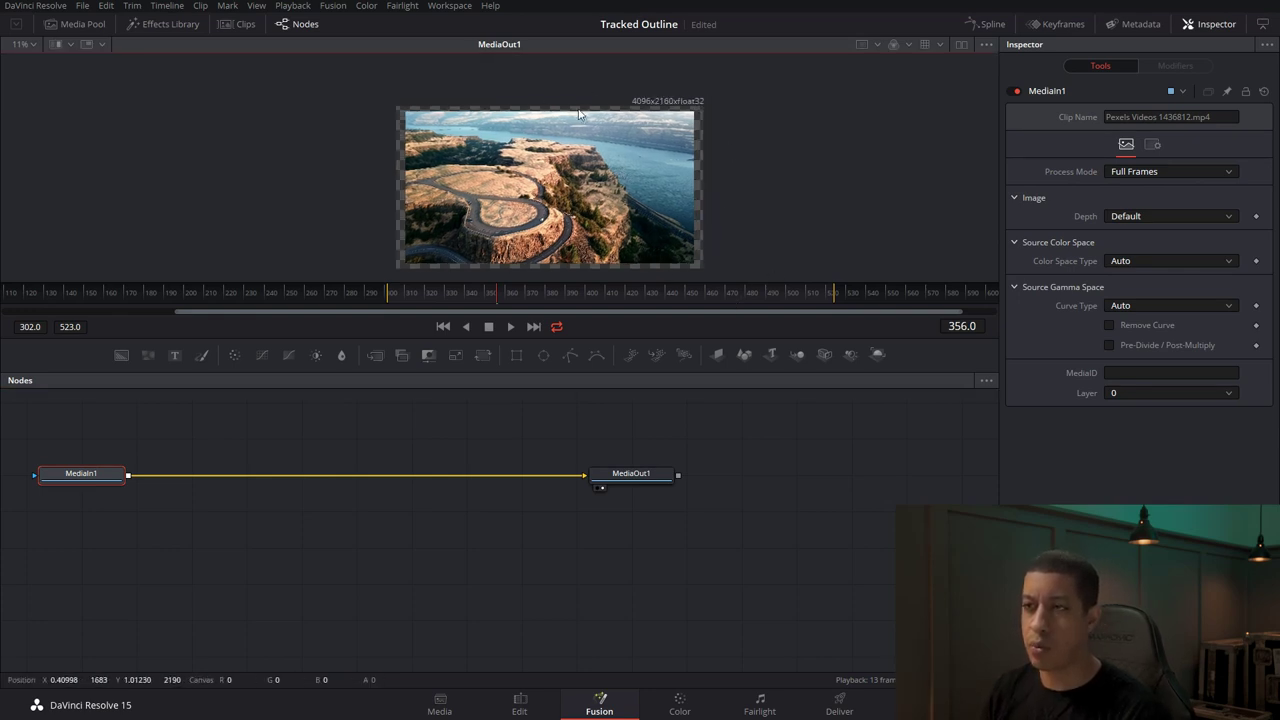
Step: Return to the Edit page and convert the middle section of the timeline into a new Fusion clip
{"action": "left_click", "coordinate": [517, 710]}
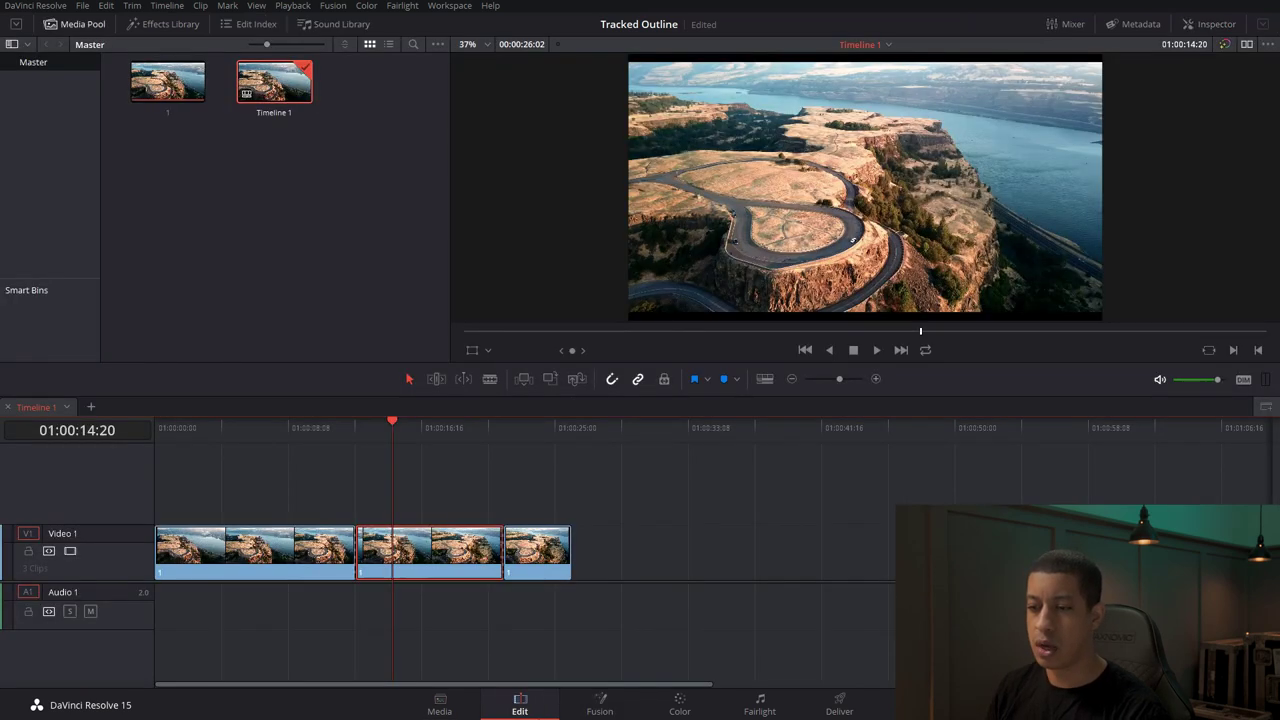
{"action": "right_click", "coordinate": [441, 571]}
{"action": "left_click", "coordinate": [560, 212]}
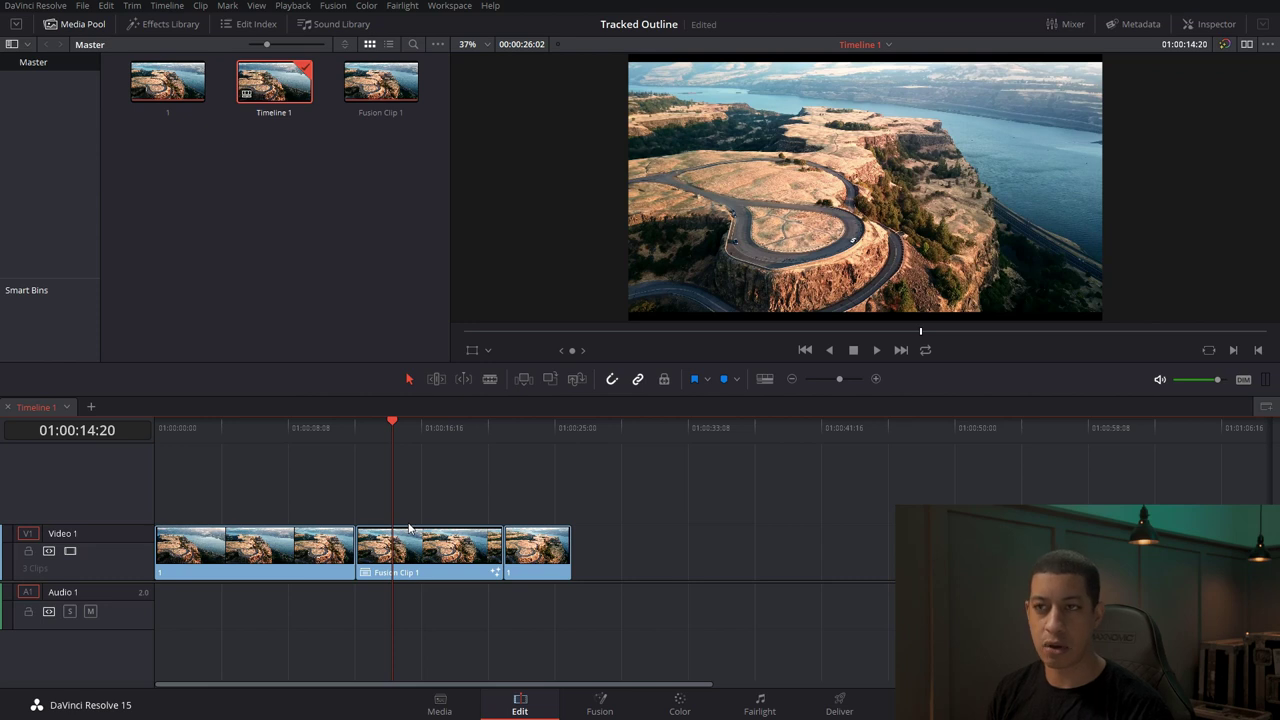
Step: Show the timelines as stacked tabs and open the middle Fusion clip in its own timeline
{"action": "left_click", "coordinate": [765, 380]}
{"action": "left_click", "coordinate": [723, 426]}
{"action": "left_click", "coordinate": [774, 382]}
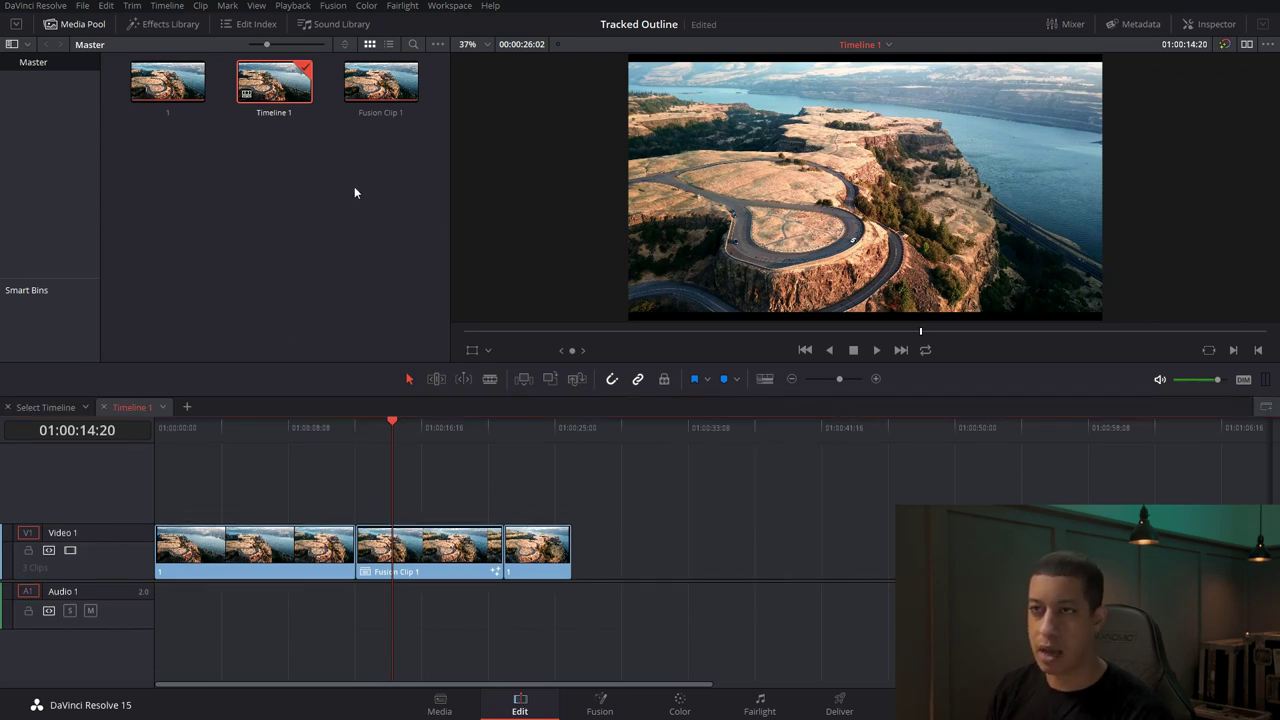
{"action": "right_click", "coordinate": [380, 74]}
{"action": "left_click", "coordinate": [388, 537]}
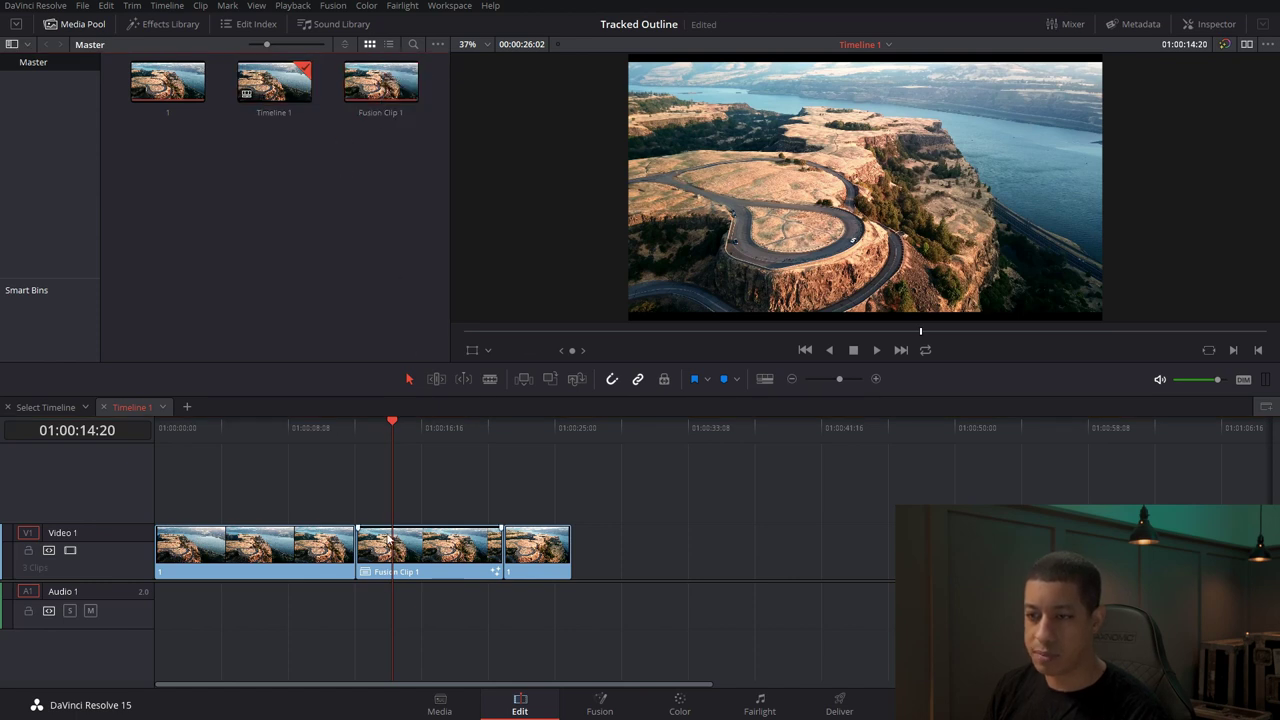
{"action": "right_click", "coordinate": [434, 570]}
{"action": "left_click", "coordinate": [494, 241]}
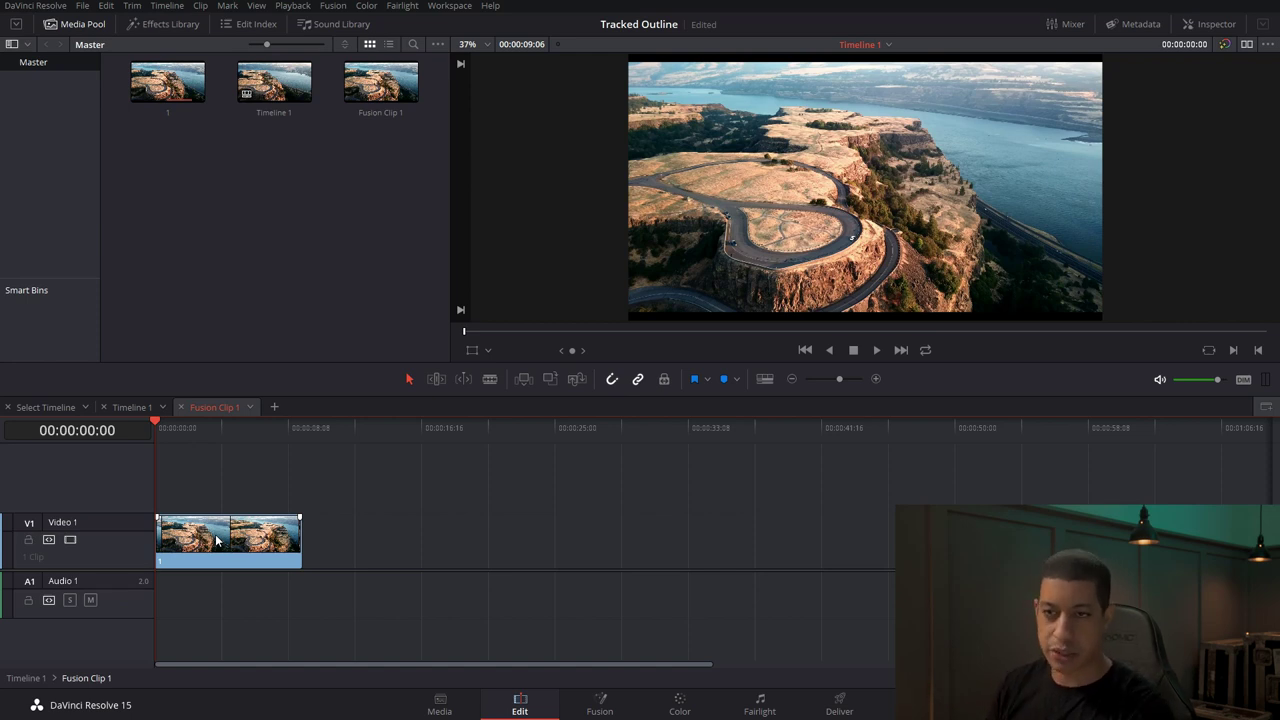
Step: Close the empty timeline tab before Timeline 1, and return to Timeline 1 with the Fusion clip selected
{"action": "left_click", "coordinate": [60, 409]}
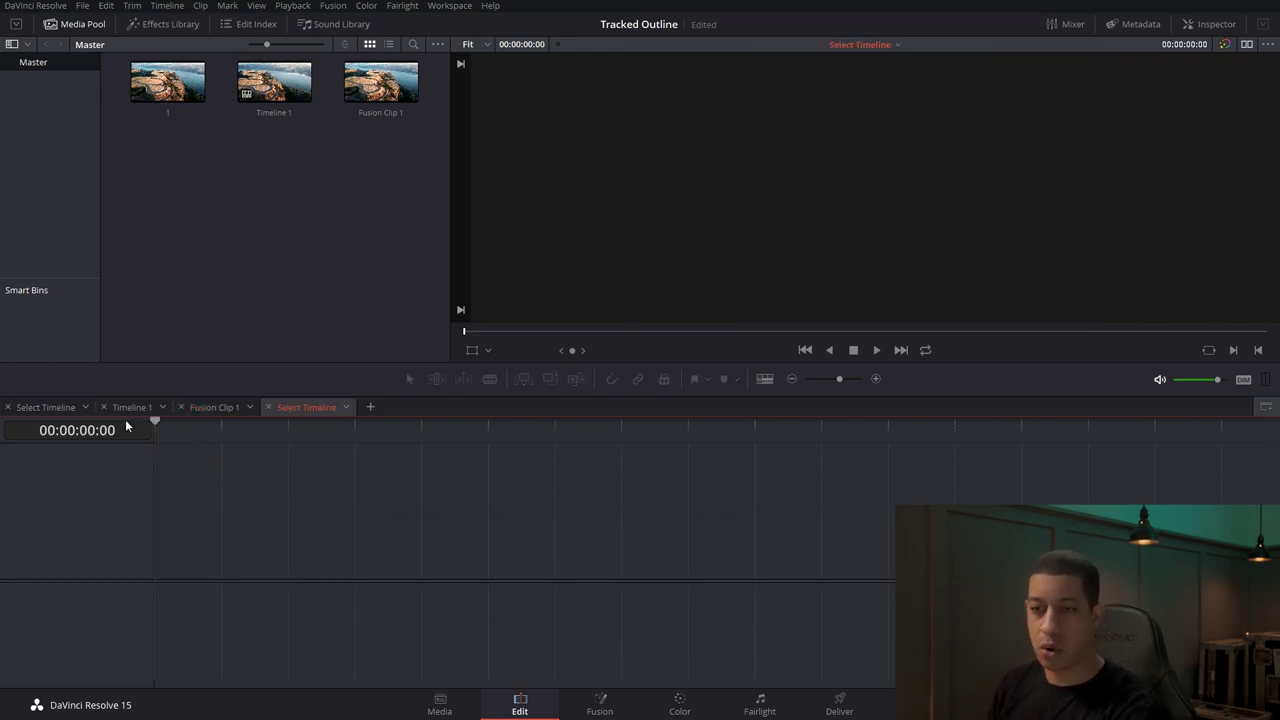
{"action": "left_click", "coordinate": [70, 410]}
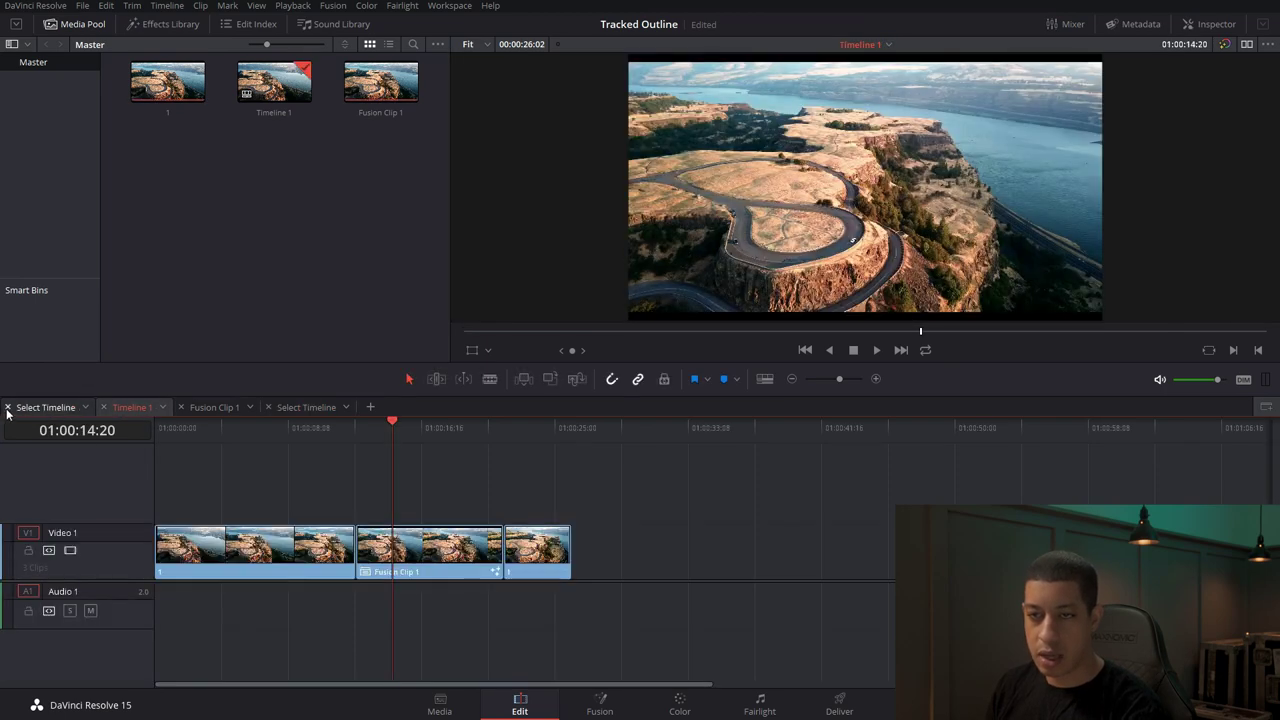
{"action": "left_click", "coordinate": [197, 412]}
{"action": "left_click", "coordinate": [118, 407]}
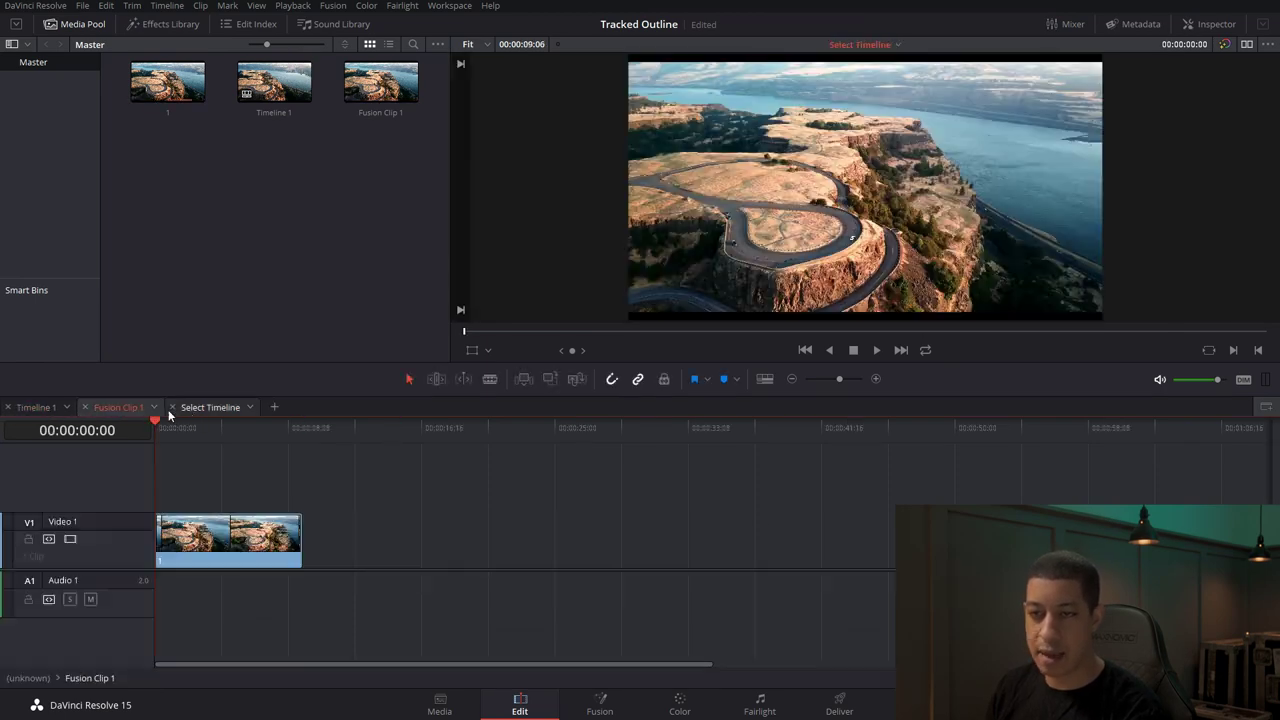
{"action": "left_click", "coordinate": [66, 409]}
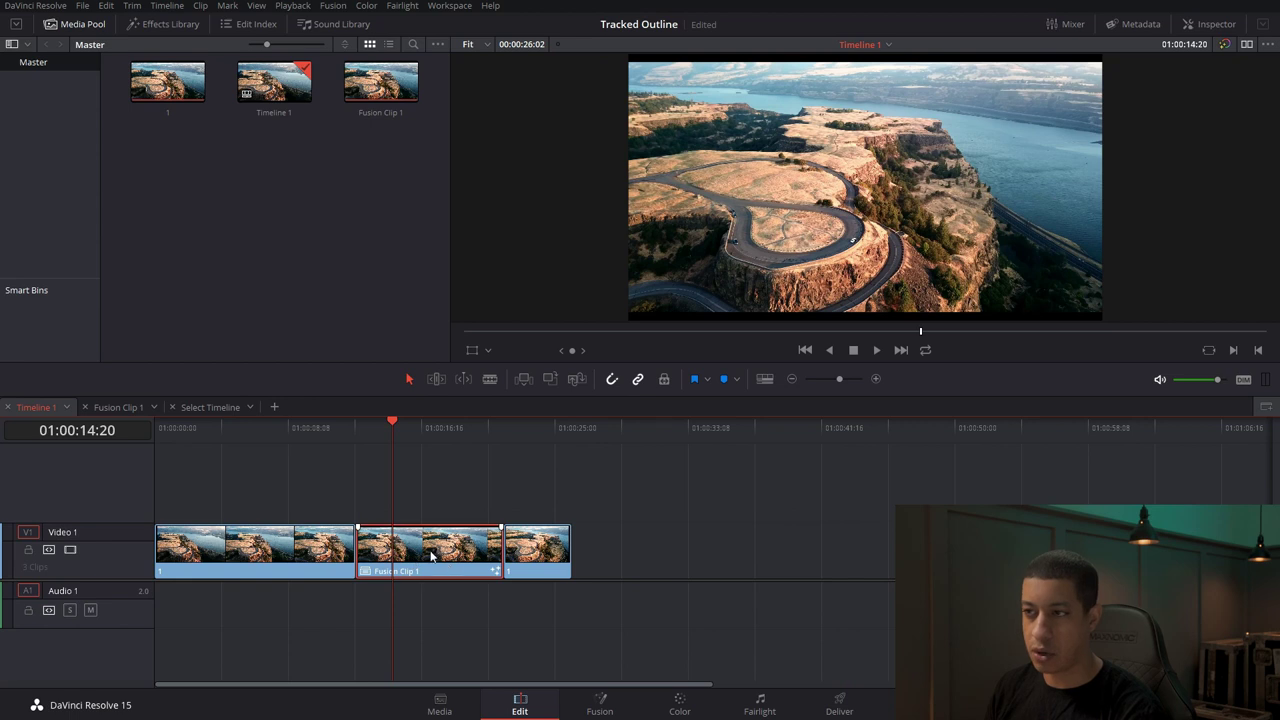
Step: Open the Fusion clip on the Fusion page and make the viewer area taller, keeping the nodes in sight
{"action": "left_click", "coordinate": [612, 708]}
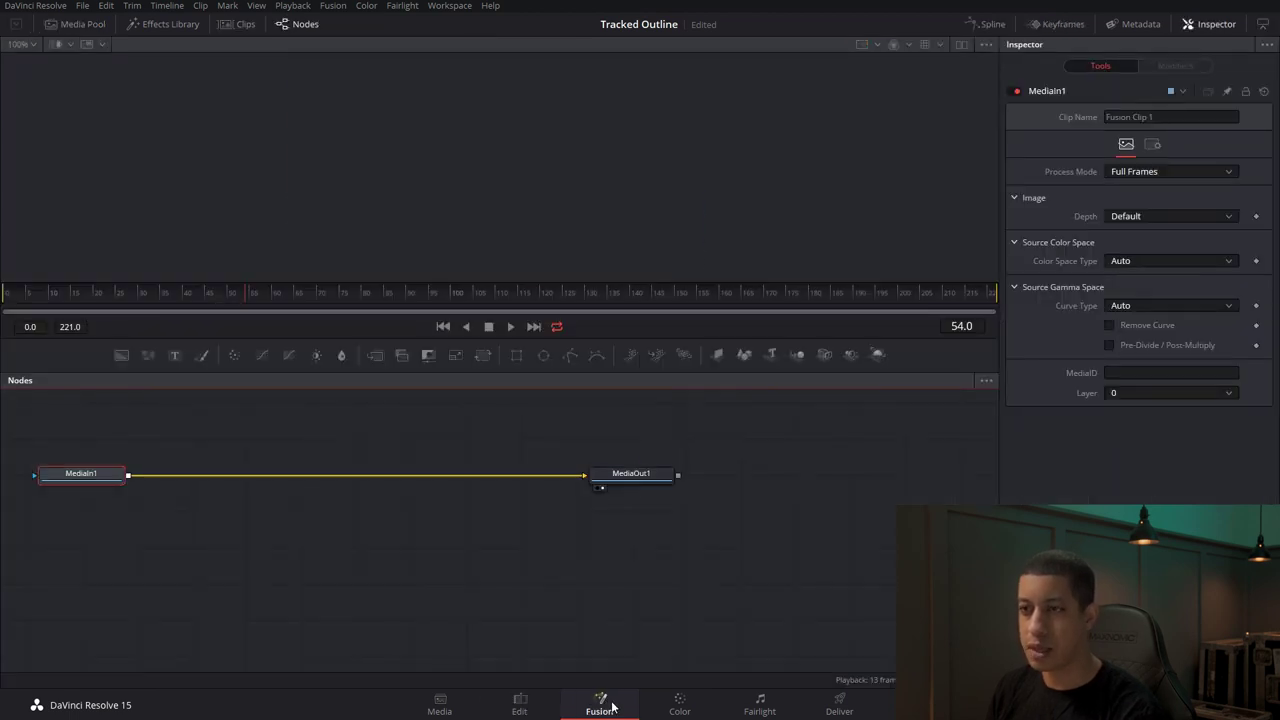
{"action": "scroll", "coordinate": [533, 128], "scroll_direction": "down", "scroll_amount": 3}
{"action": "scroll", "coordinate": [557, 129], "scroll_direction": "up", "scroll_amount": 4}
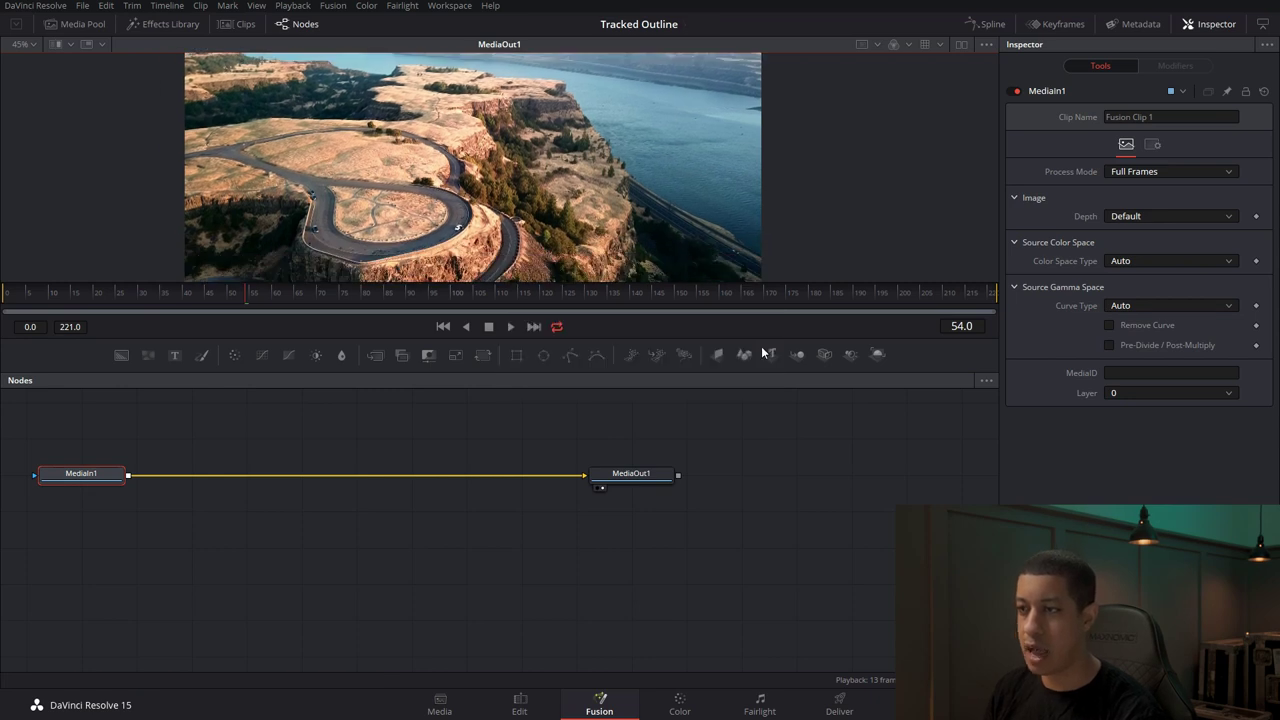
{"action": "left_click_drag", "start_coordinate": [765, 340], "coordinate": [772, 494]}
{"action": "left_click_drag", "start_coordinate": [701, 617], "coordinate": [757, 597]}
{"action": "left_click", "coordinate": [360, 600]}
{"action": "left_click", "coordinate": [165, 616]}
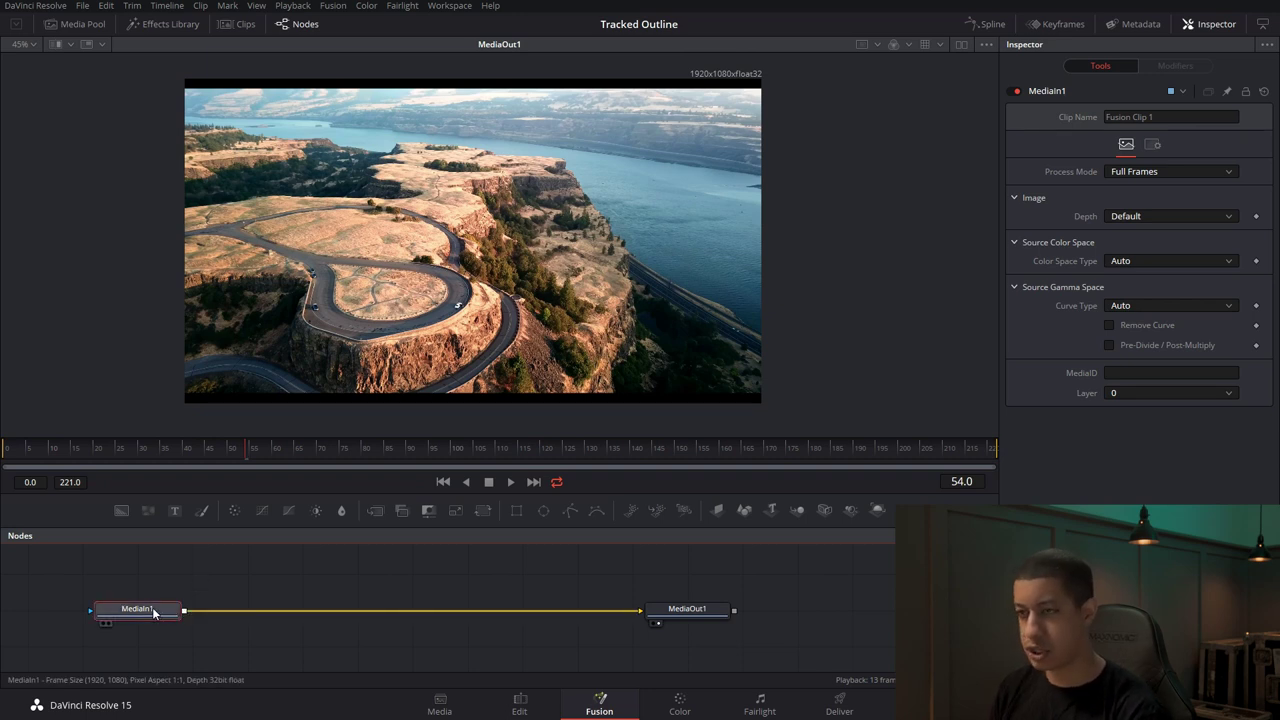
Step: Insert a Tracker node between MediaIn1 and MediaOut1 and space it away from MediaIn1
{"action": "key", "text": "shift+space"}
{"action": "type", "text": "pain"}
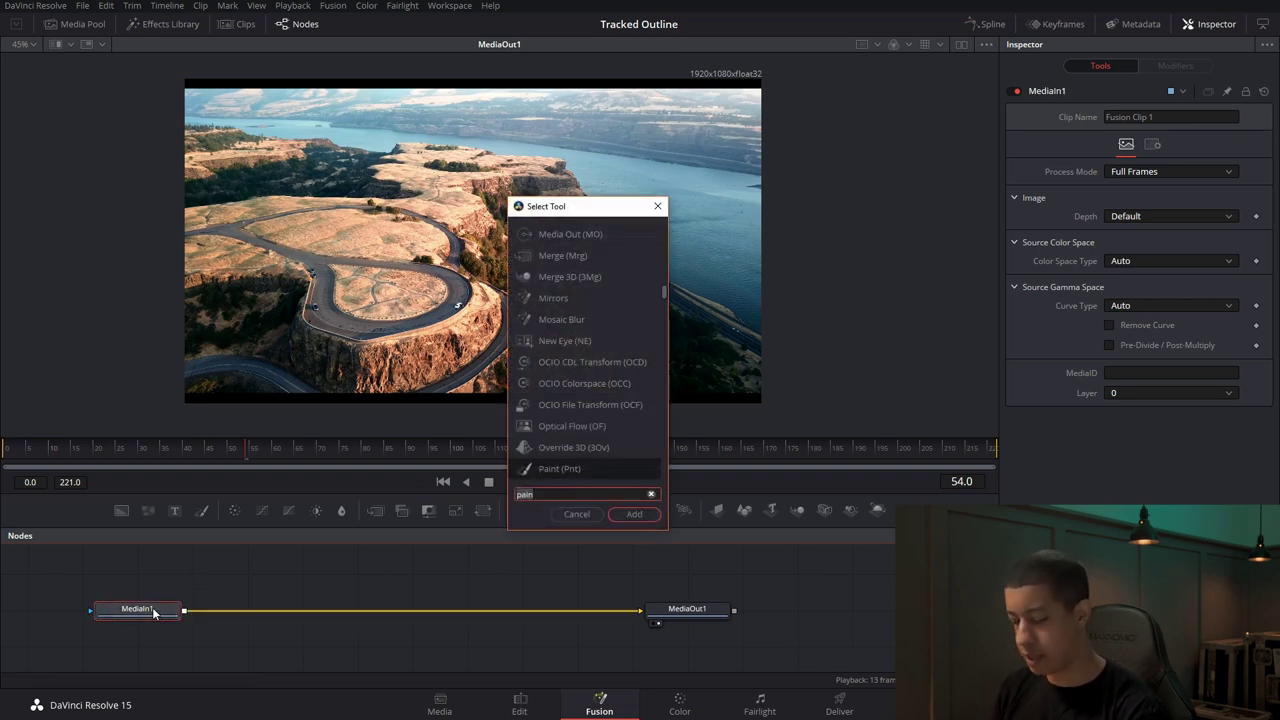
{"action": "key", "text": "BackSpace"}
{"action": "key", "text": "BackSpace"}
{"action": "key", "text": "BackSpace"}
{"action": "key", "text": "BackSpace"}
{"action": "type", "text": "track"}
{"action": "key", "text": "Return"}
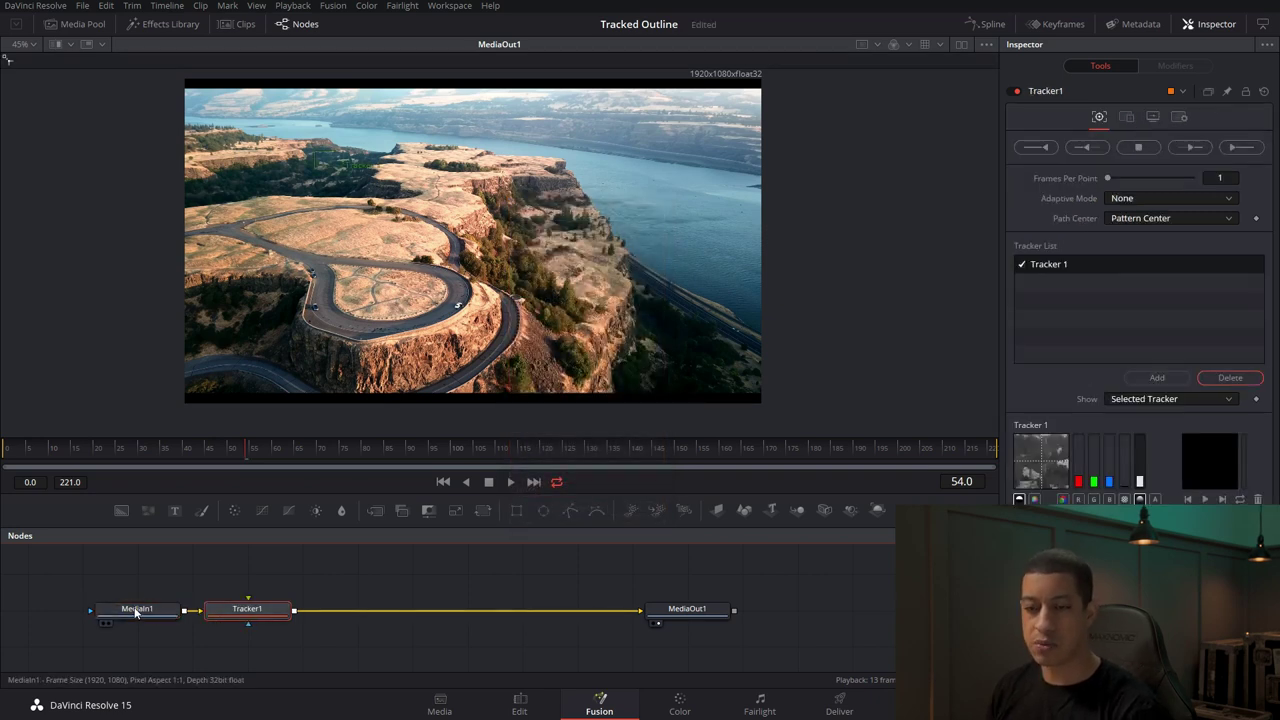
{"action": "left_click", "coordinate": [135, 612]}
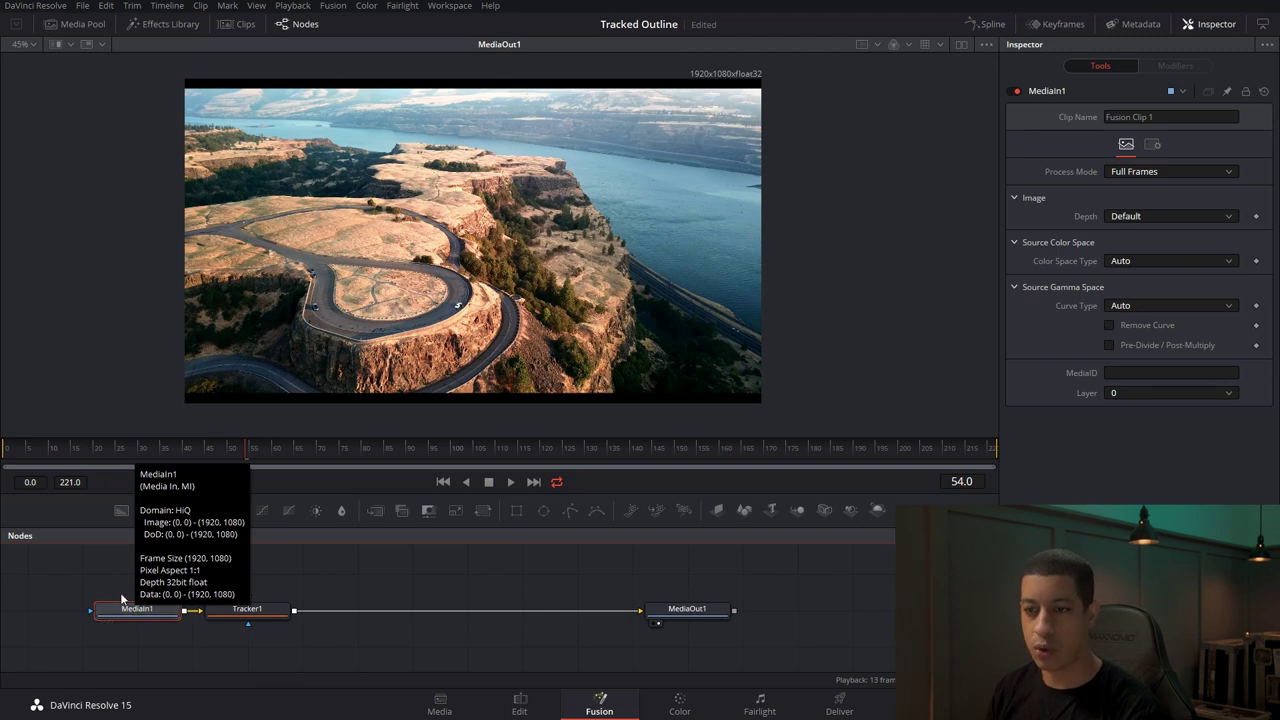
{"action": "left_click_drag", "start_coordinate": [252, 612], "coordinate": [305, 620]}
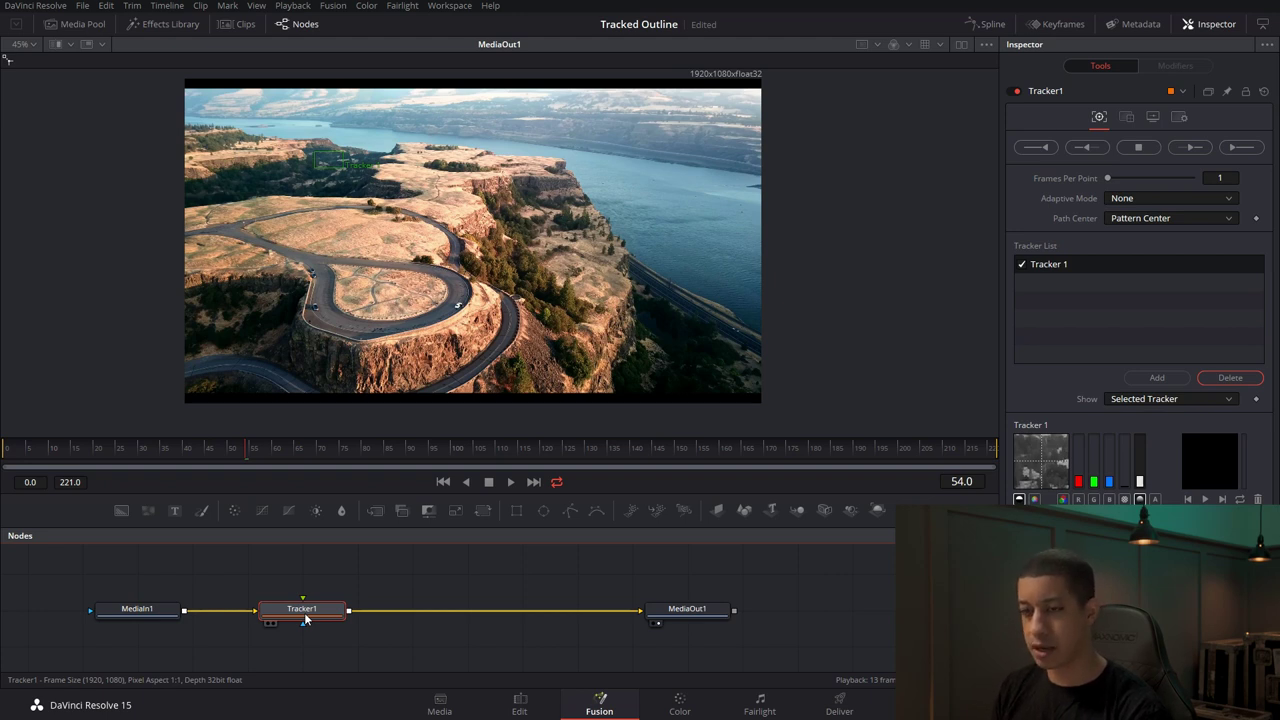
Step: Insert a Paint node between Tracker1 and MediaOut1 and space it away from the tracker
{"action": "key", "text": "shift+space"}
{"action": "type", "text": "pain"}
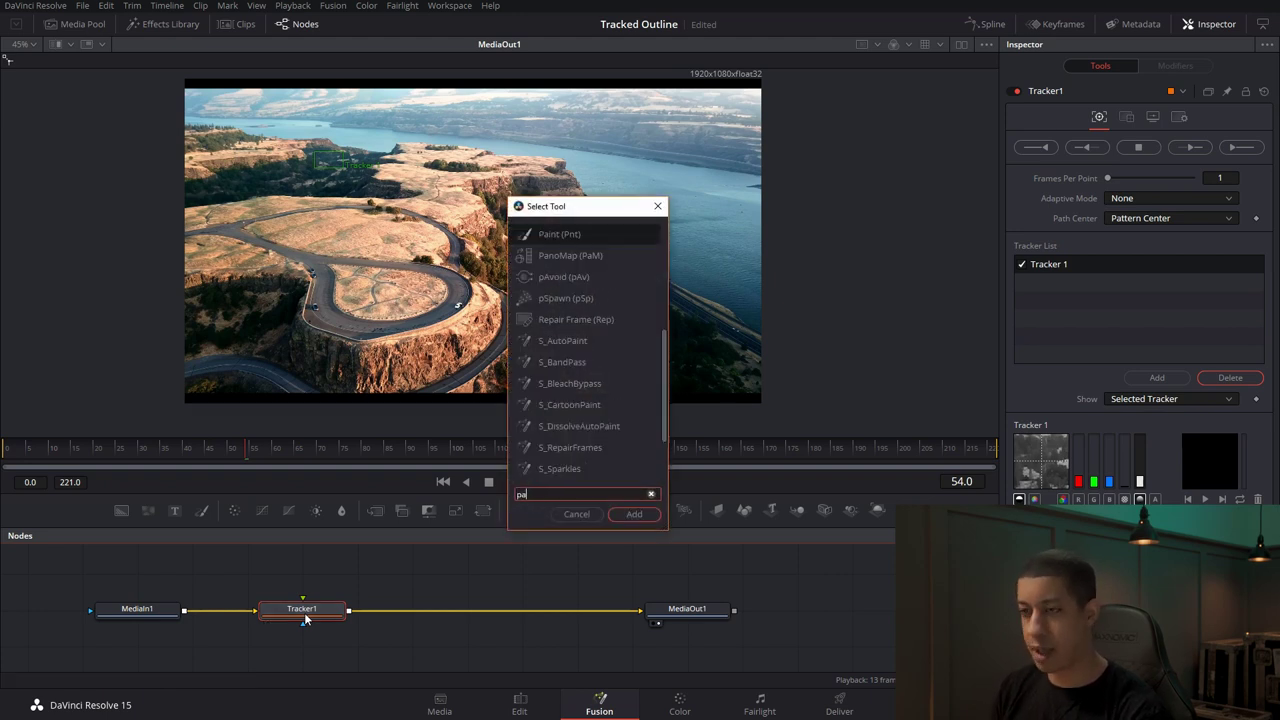
{"action": "key", "text": "Return"}
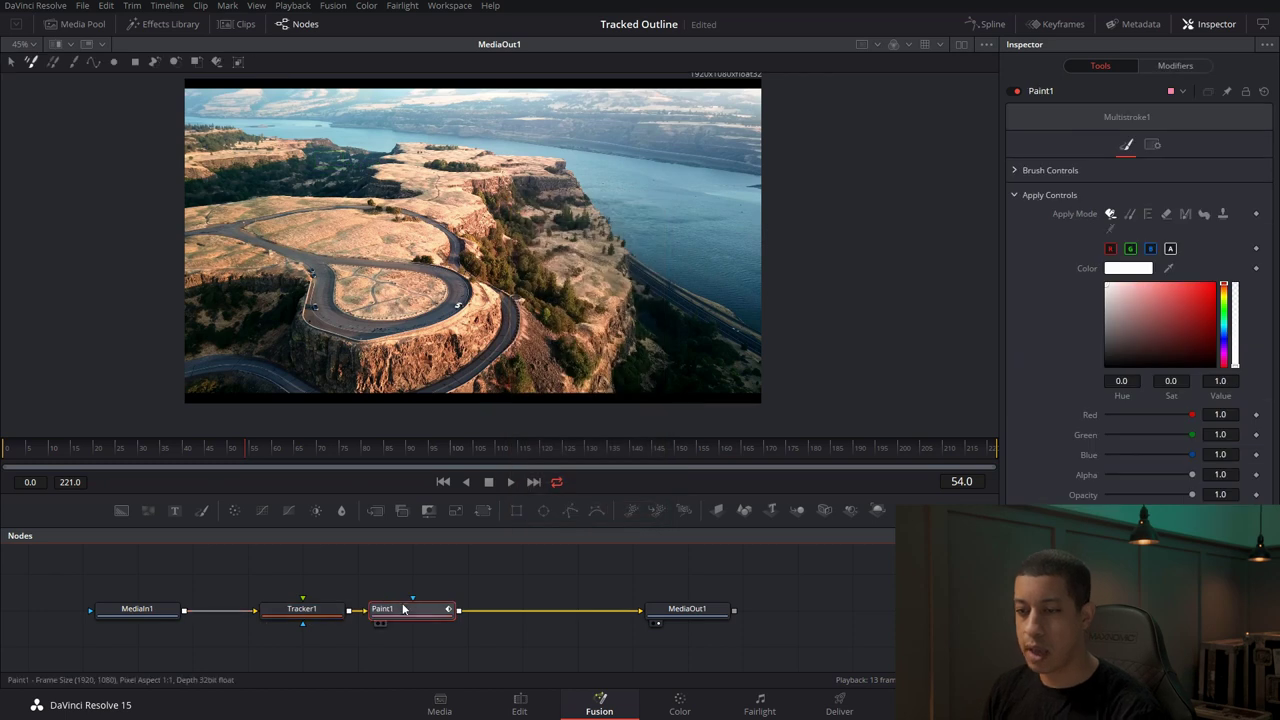
{"action": "left_click_drag", "start_coordinate": [414, 612], "coordinate": [470, 612]}
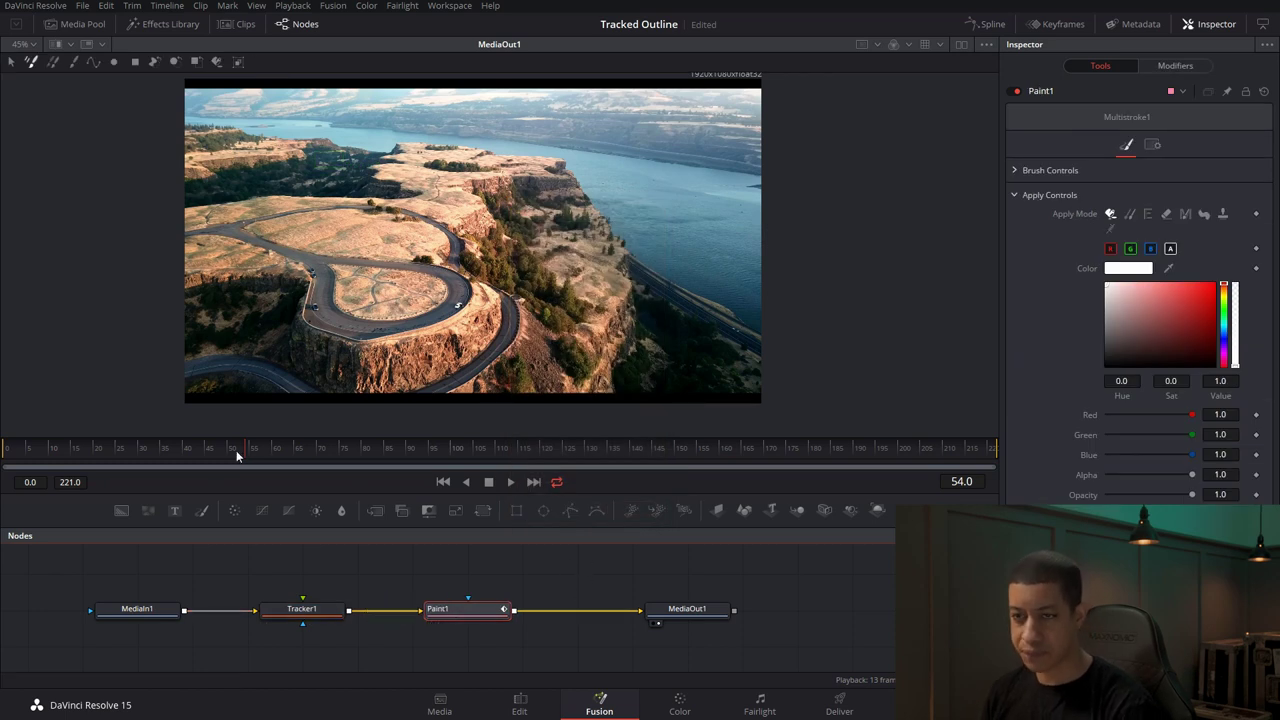
Step: At frame 0, draw a closed four-cornered white polyline stroke around the dry grass patch enclosed by the upper road loop
{"action": "left_click_drag", "start_coordinate": [247, 457], "coordinate": [4, 462]}
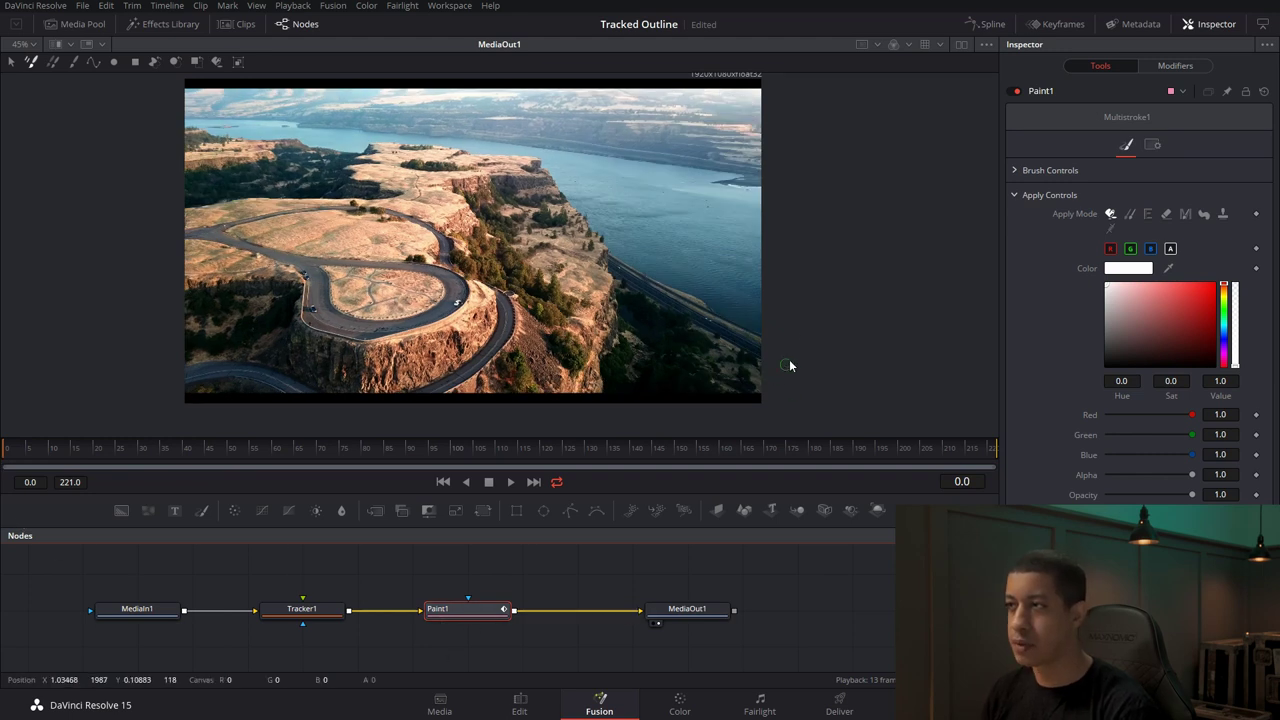
{"action": "left_click", "coordinate": [92, 63]}
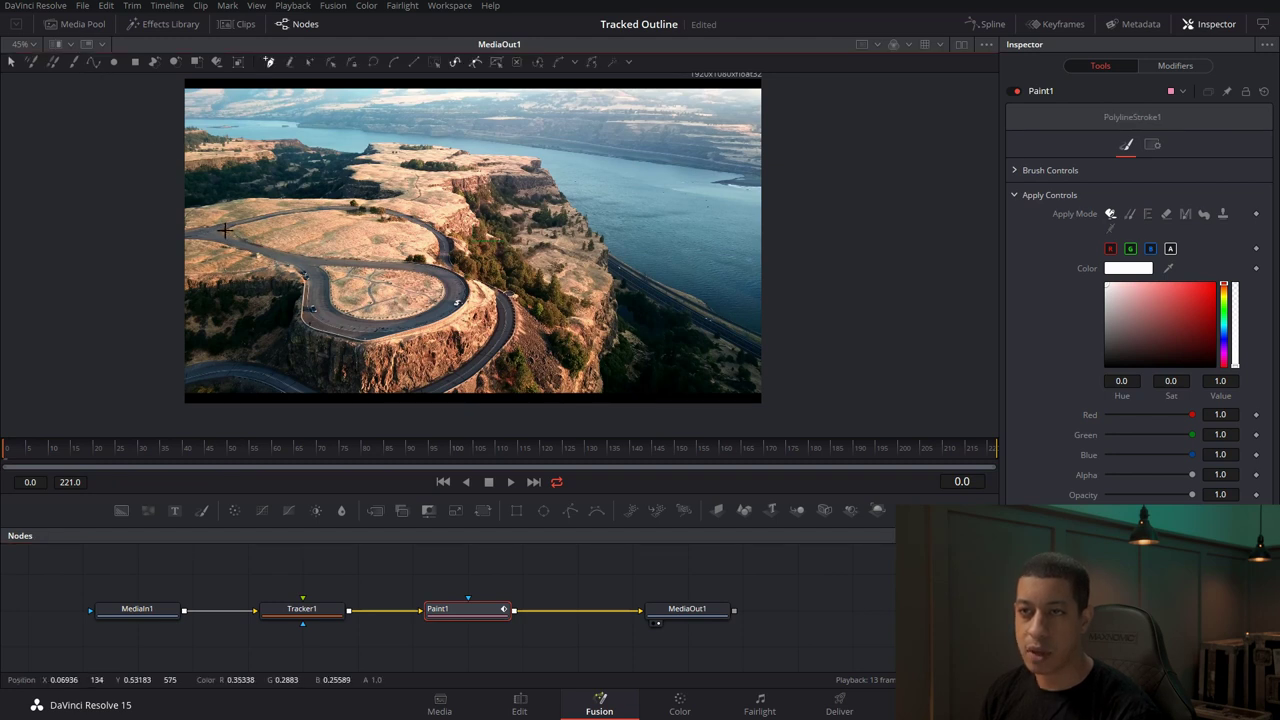
{"action": "left_click_drag", "start_coordinate": [222, 232], "coordinate": [278, 232]}
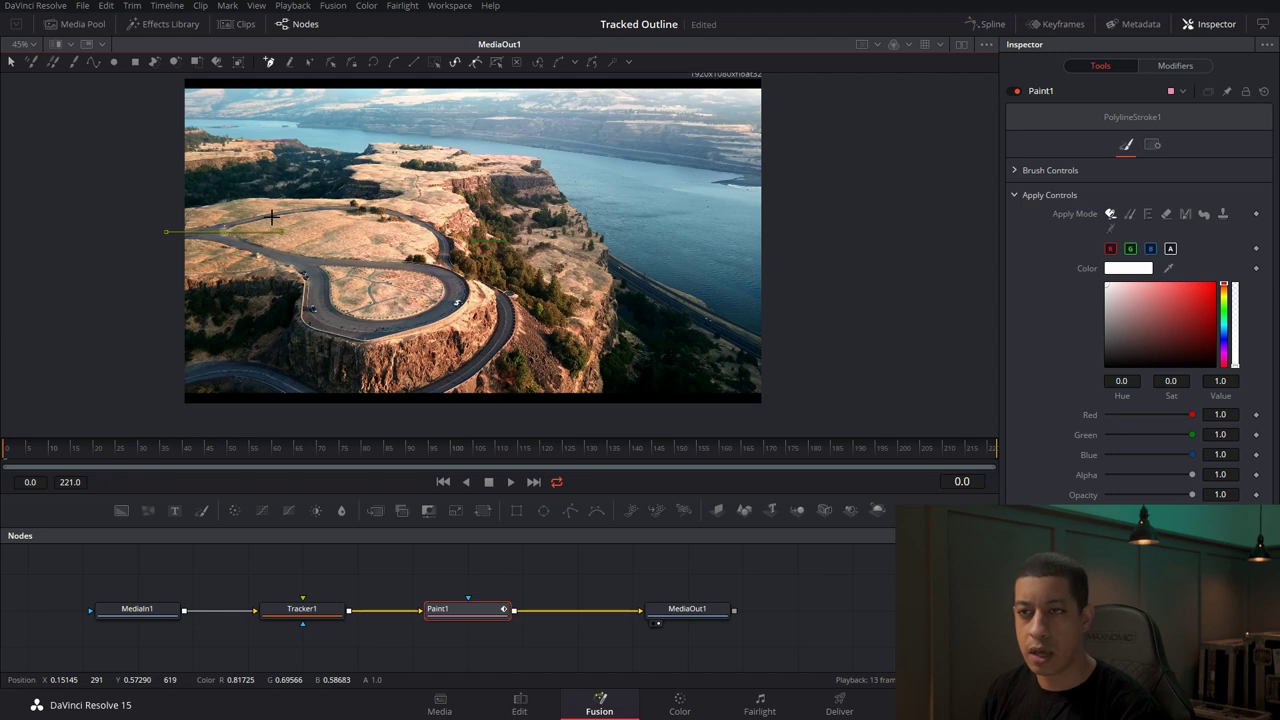
{"action": "left_click", "coordinate": [369, 240]}
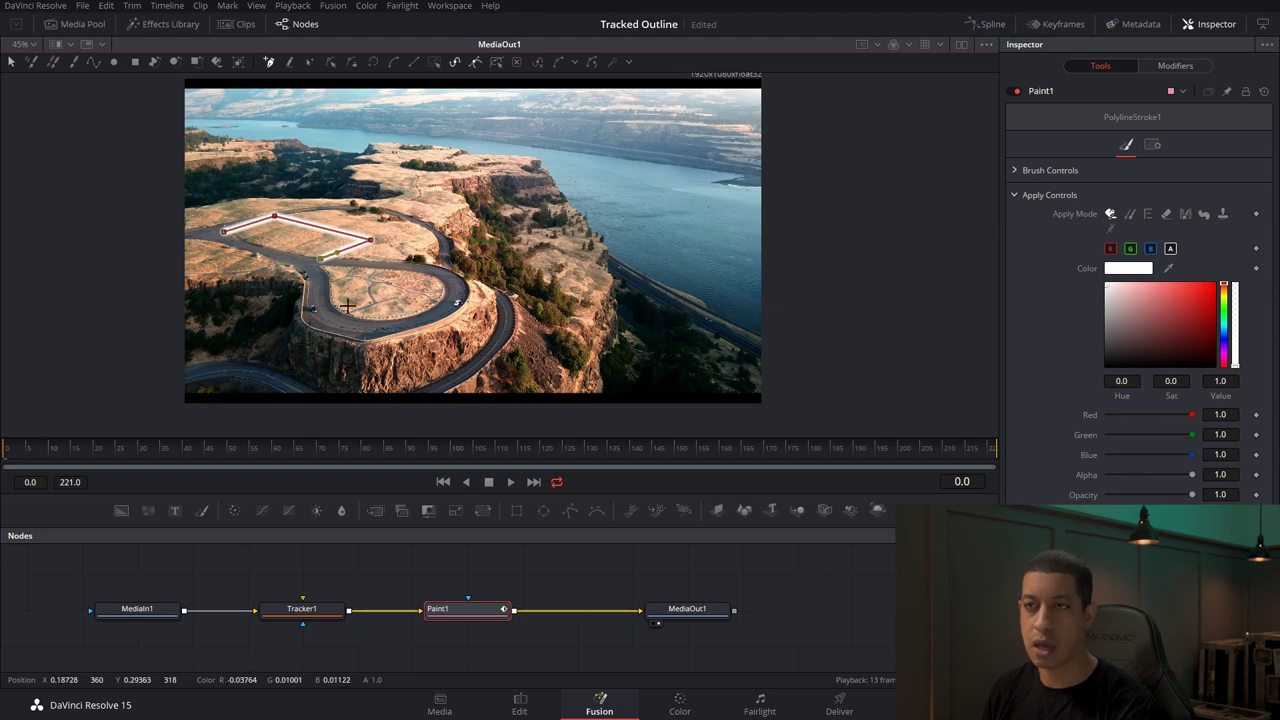
{"action": "left_click", "coordinate": [373, 63]}
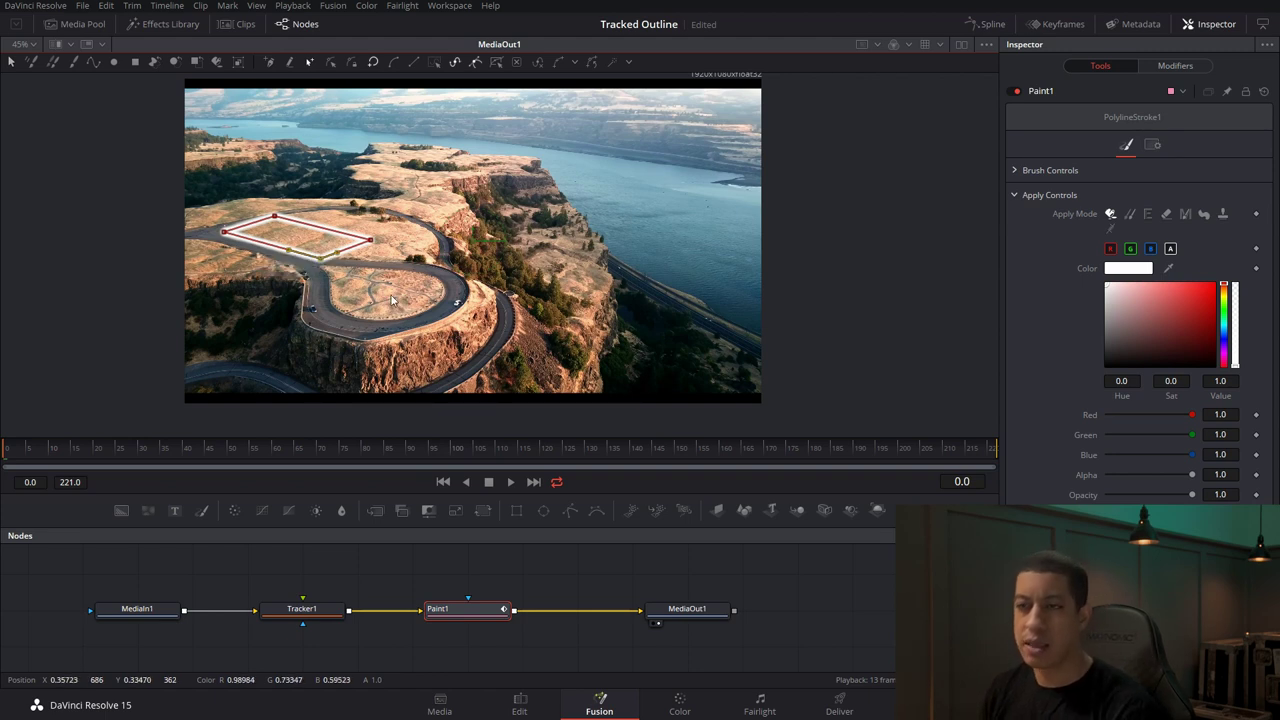
{"action": "key", "text": "ctrl+k"}
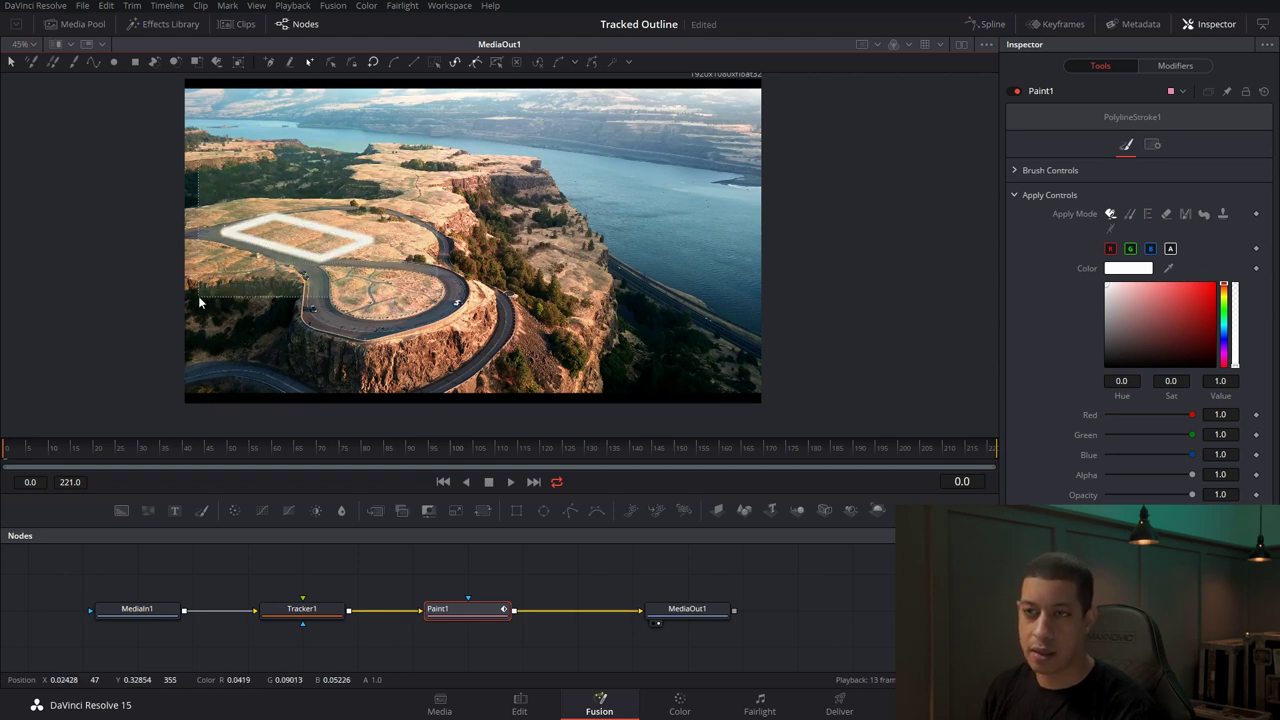
Step: Select every corner point of the polyline stroke and publish the points from its polyline options
{"action": "key", "text": "ctrl+k"}
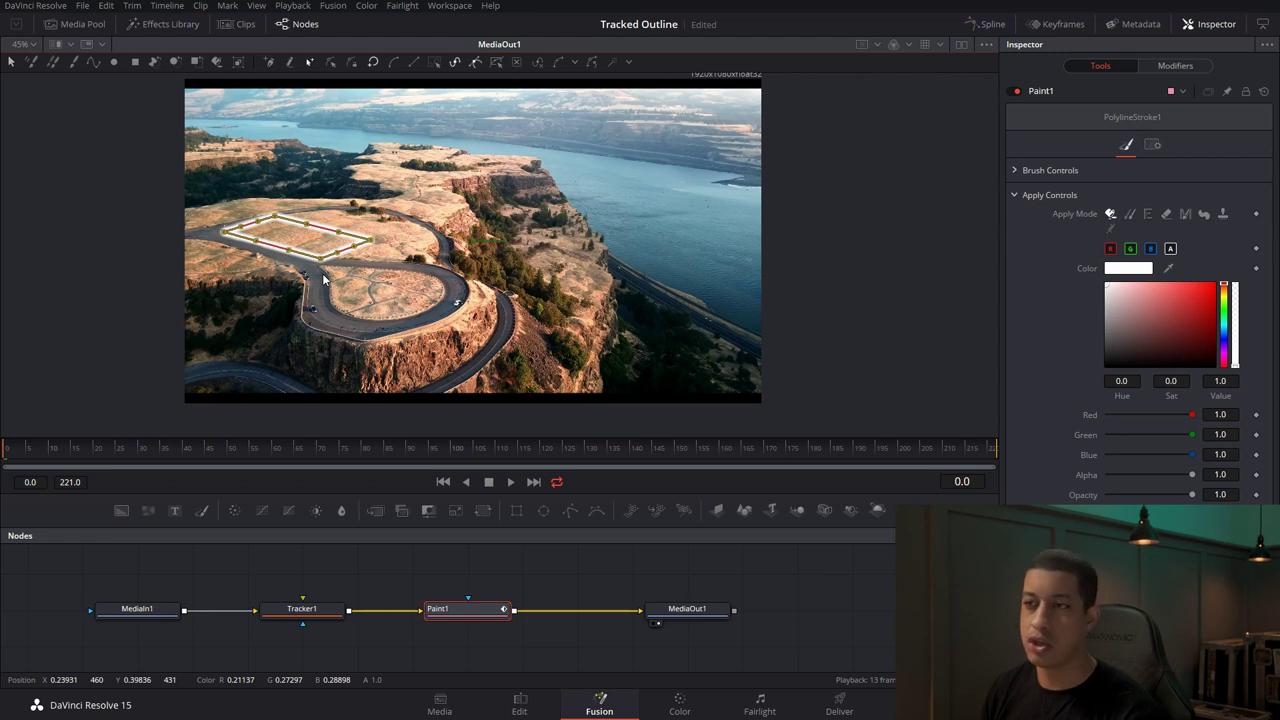
{"action": "right_click", "coordinate": [463, 147]}
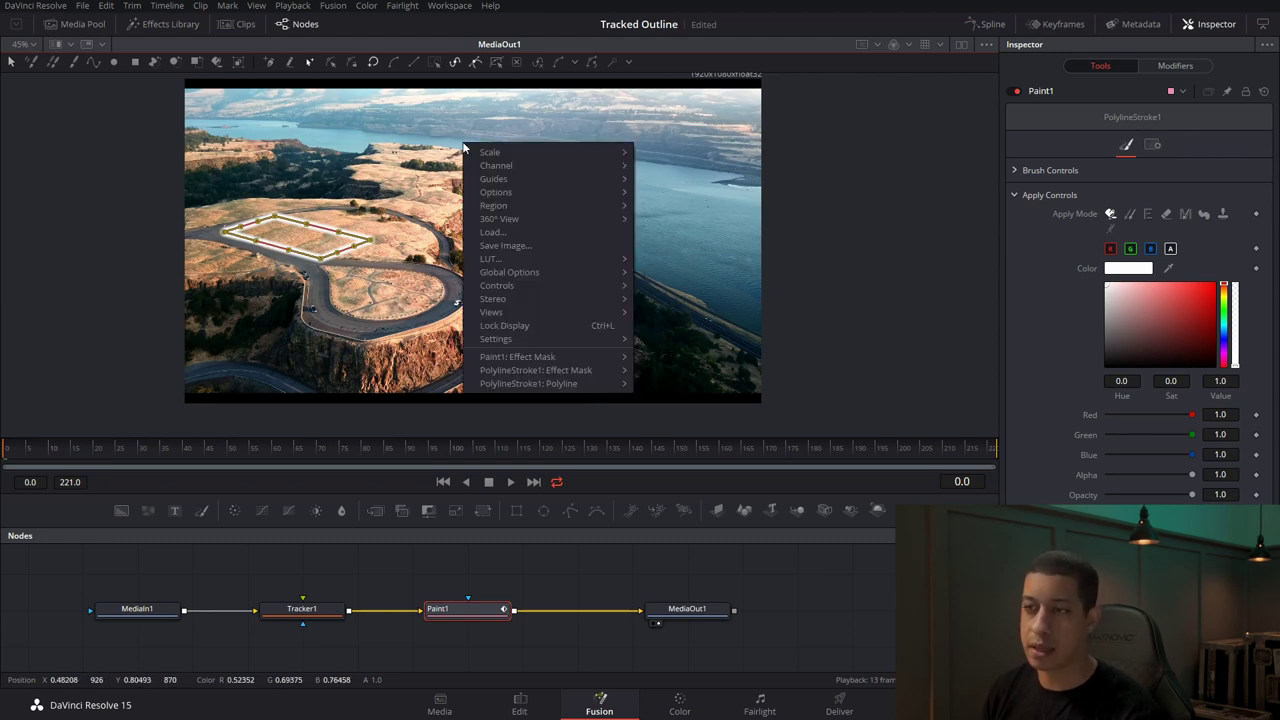
{"action": "mouse_move", "coordinate": [575, 385]}
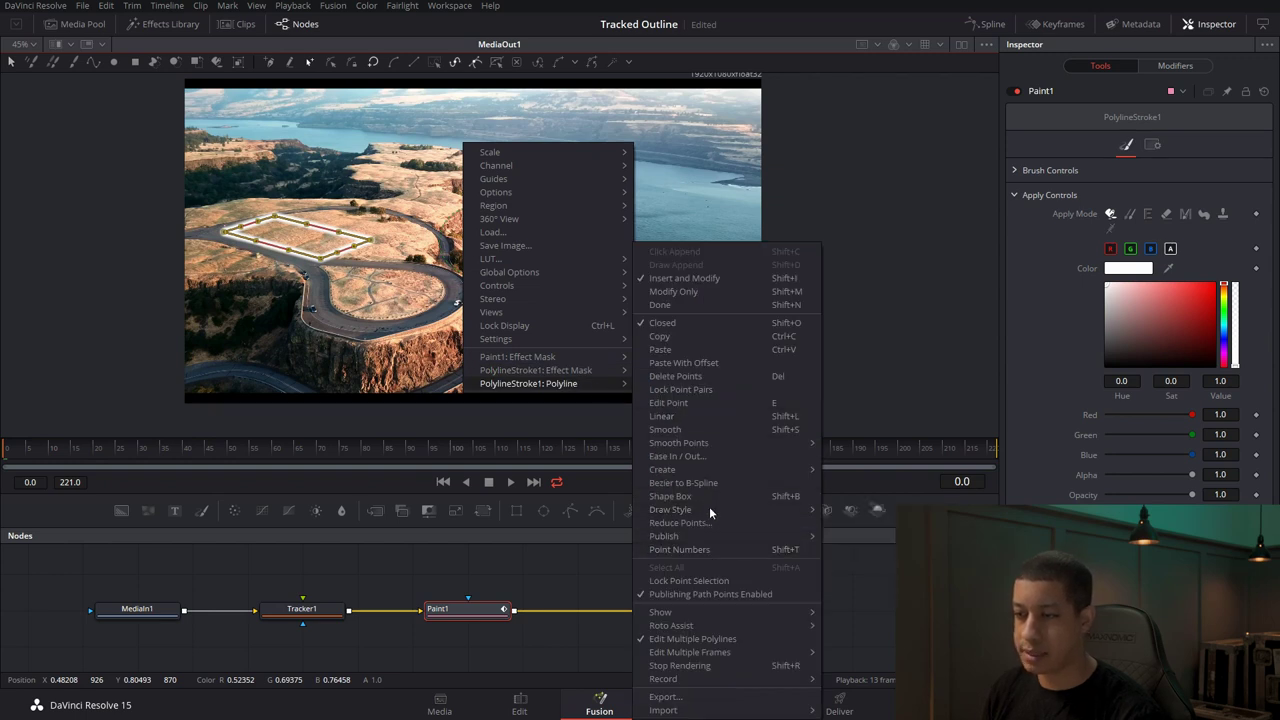
{"action": "mouse_move", "coordinate": [716, 536]}
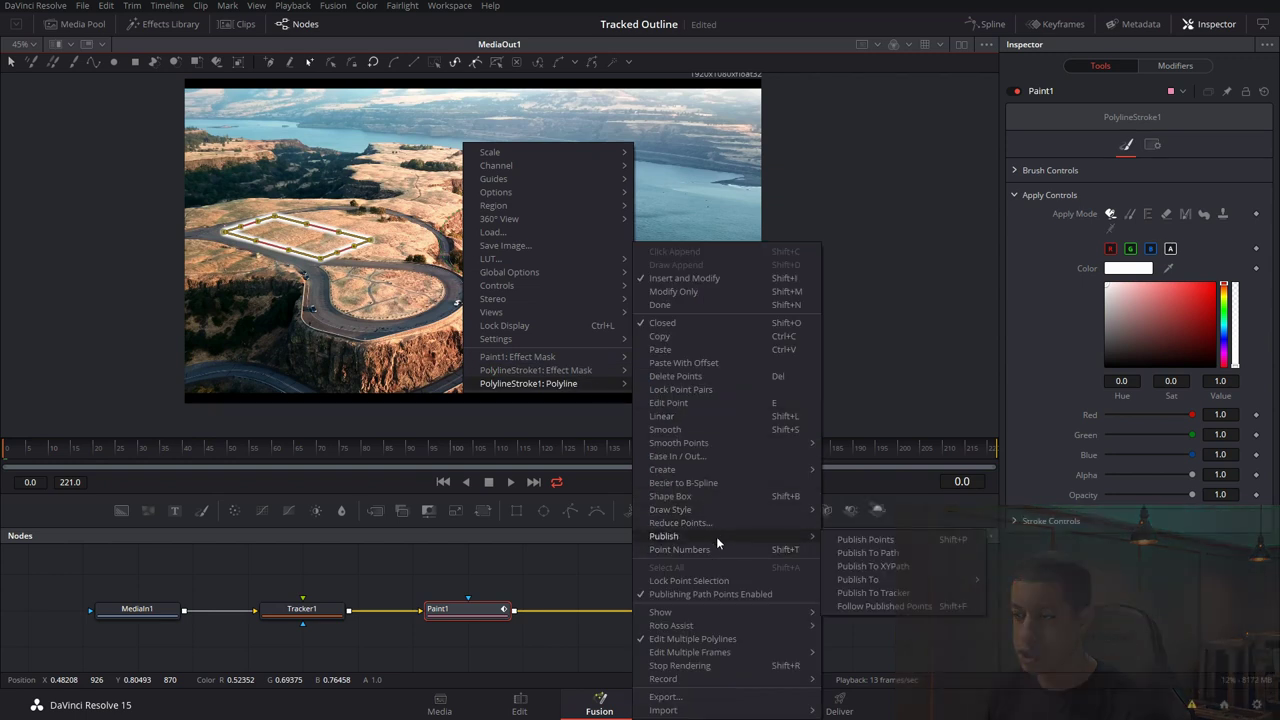
{"action": "left_click", "coordinate": [866, 539]}
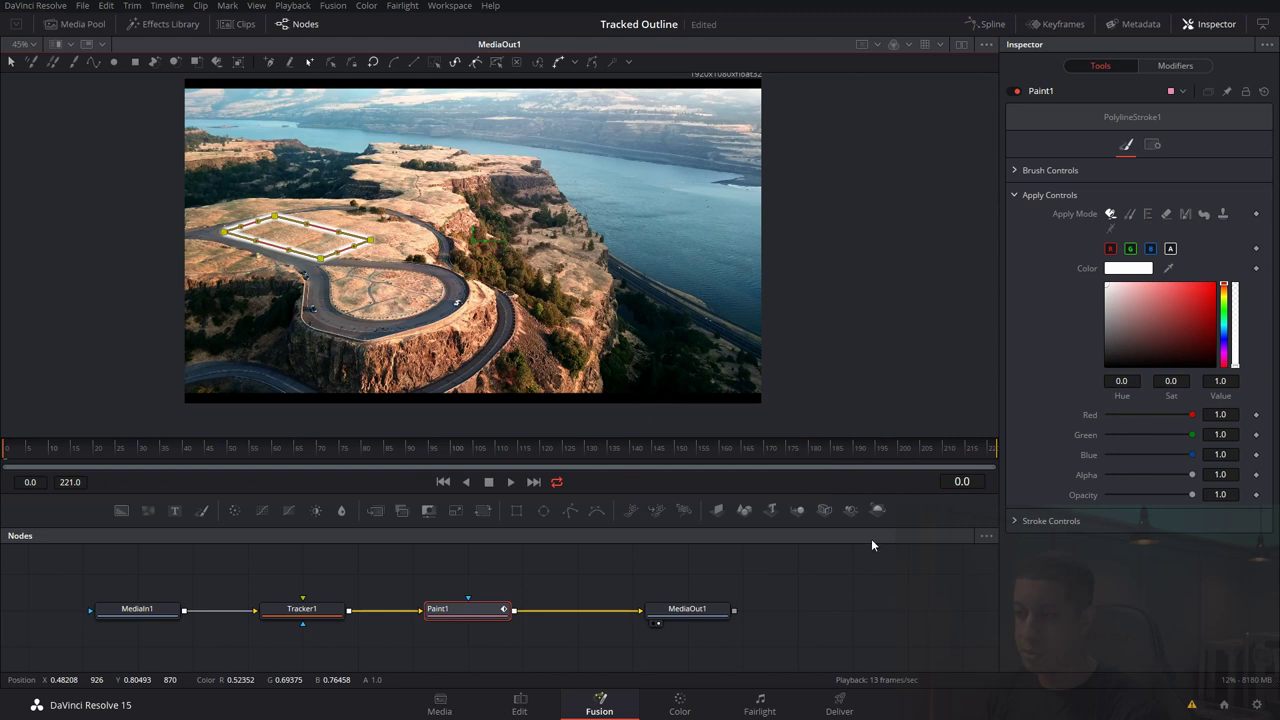
Step: Expand Paint1's stroke controls to examine the published points of the polyline
{"action": "left_click", "coordinate": [523, 585]}
{"action": "left_click", "coordinate": [449, 614]}
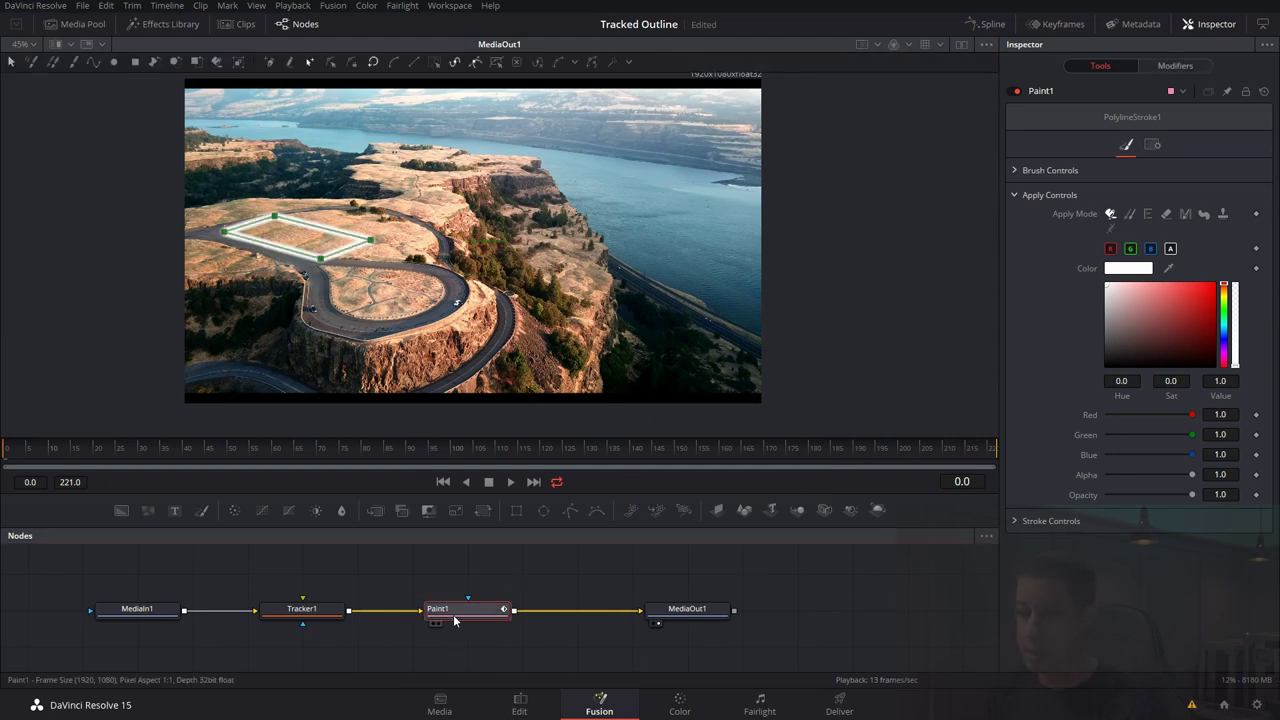
{"action": "left_click", "coordinate": [1050, 520]}
{"action": "scroll", "coordinate": [1086, 560], "scroll_direction": "down", "scroll_amount": 3}
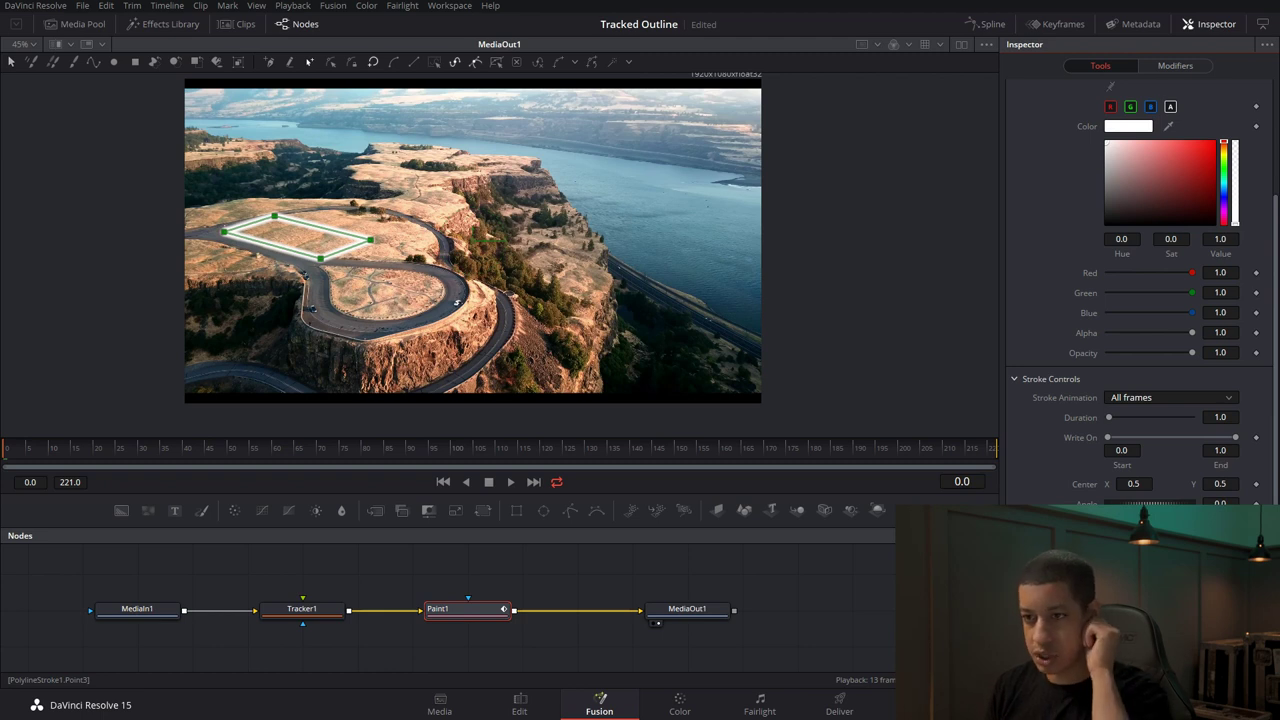
Step: Show Tracker1's output in the viewer and check the stroke's corner positions before returning to Tracker1's settings
{"action": "left_click", "coordinate": [302, 610]}
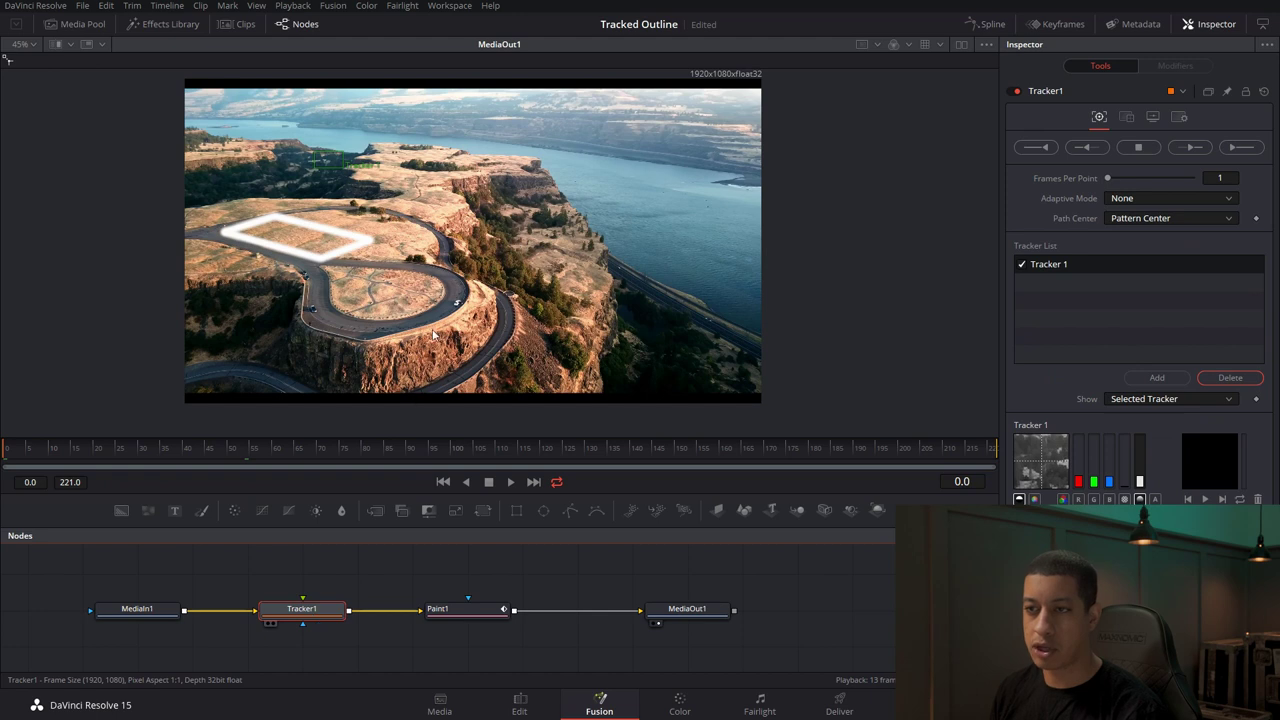
{"action": "key", "text": "1"}
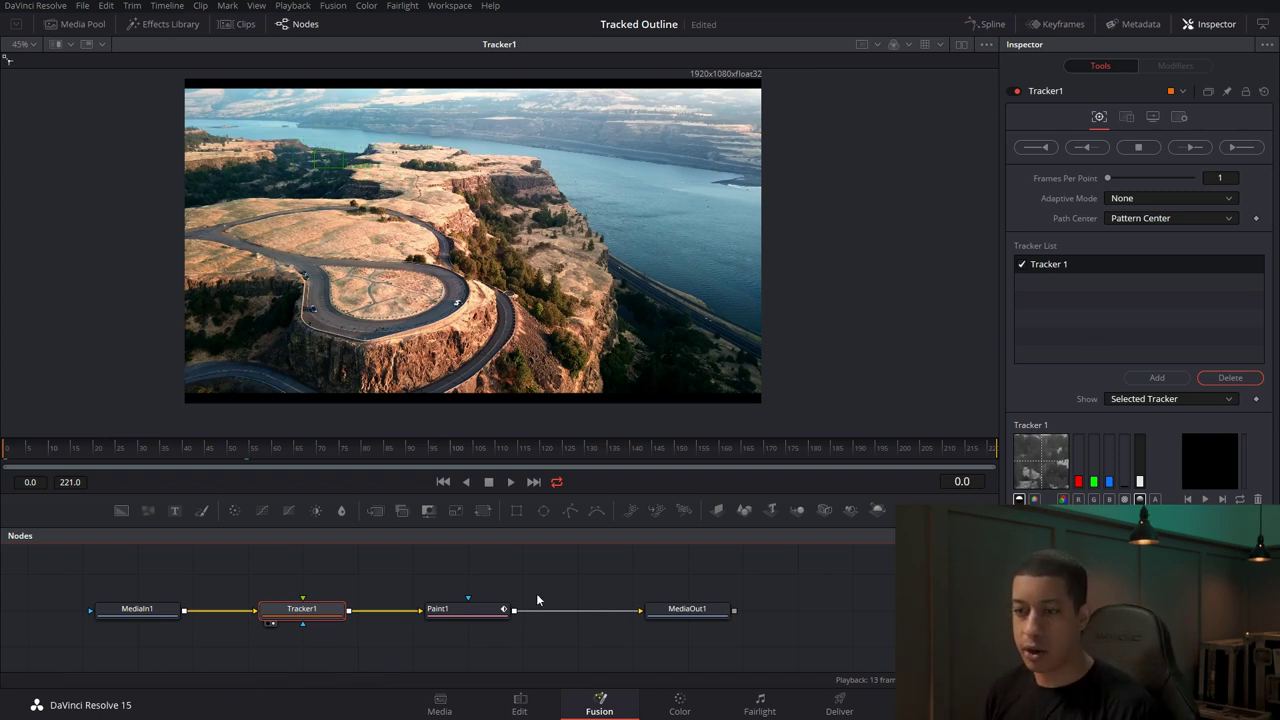
{"action": "left_click", "coordinate": [470, 608]}
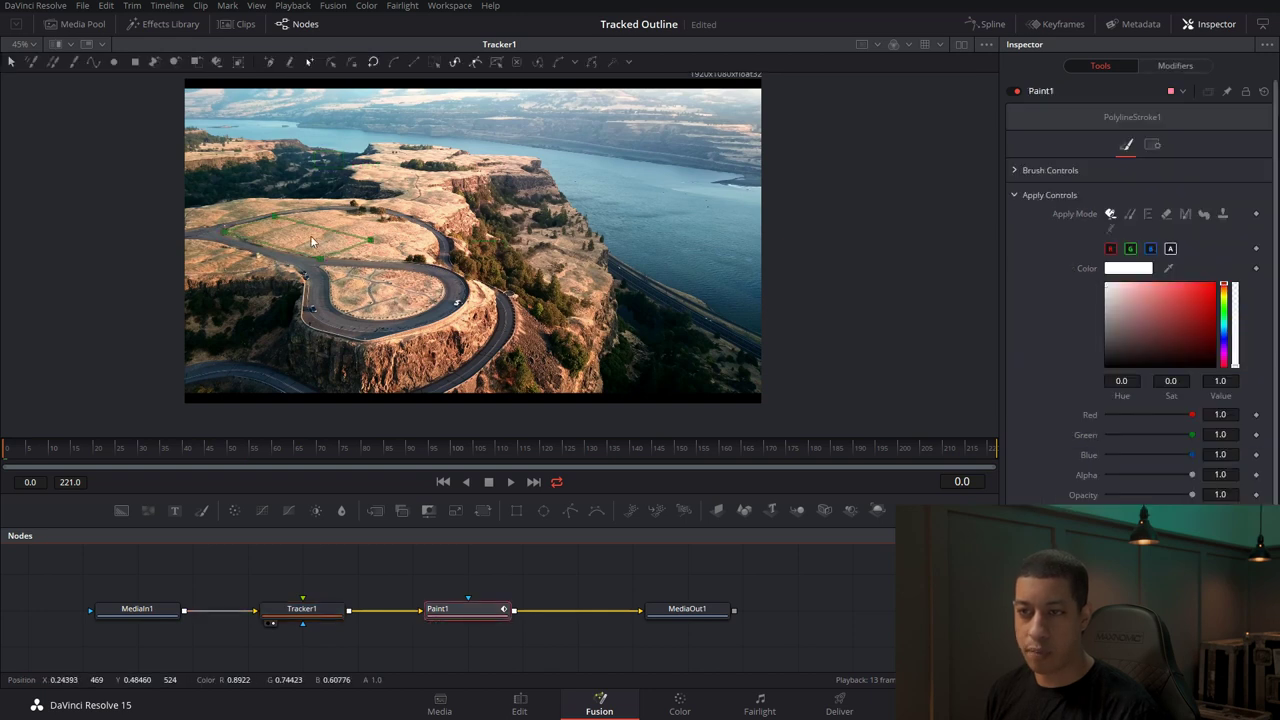
{"action": "left_click", "coordinate": [318, 606]}
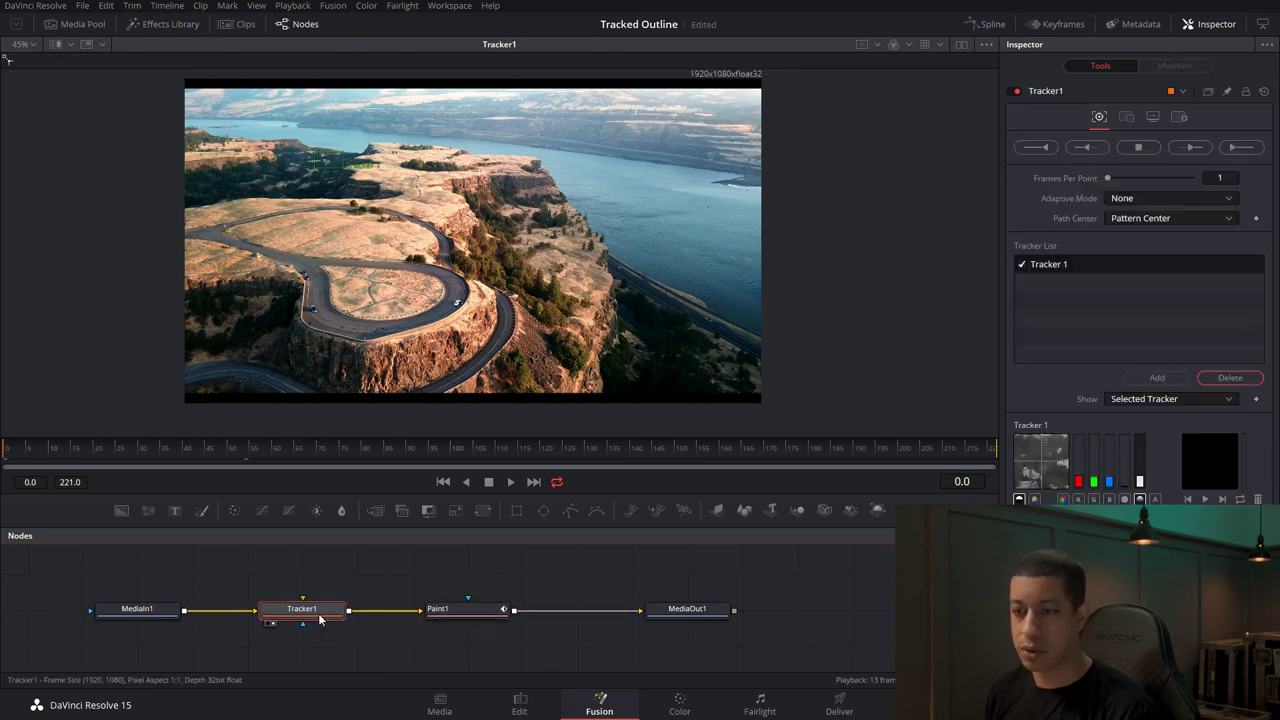
Step: Add three more trackers to Tracker1, one for each remaining corner of the outline
{"action": "left_click", "coordinate": [1144, 377]}
{"action": "left_click", "coordinate": [1144, 377]}
{"action": "left_click", "coordinate": [1144, 377]}
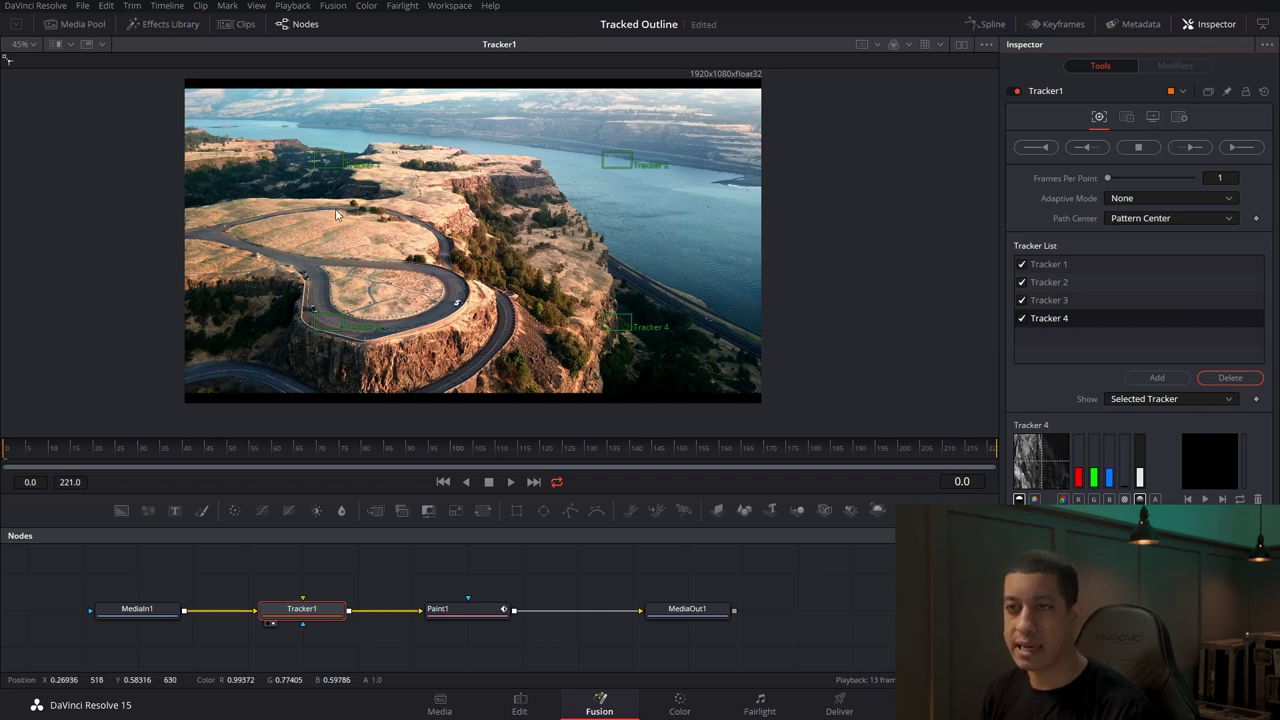
Step: Place Tracker 1 on the outline's left corner, where the roads meet beside the dry grass patch
{"action": "left_click", "coordinate": [312, 153]}
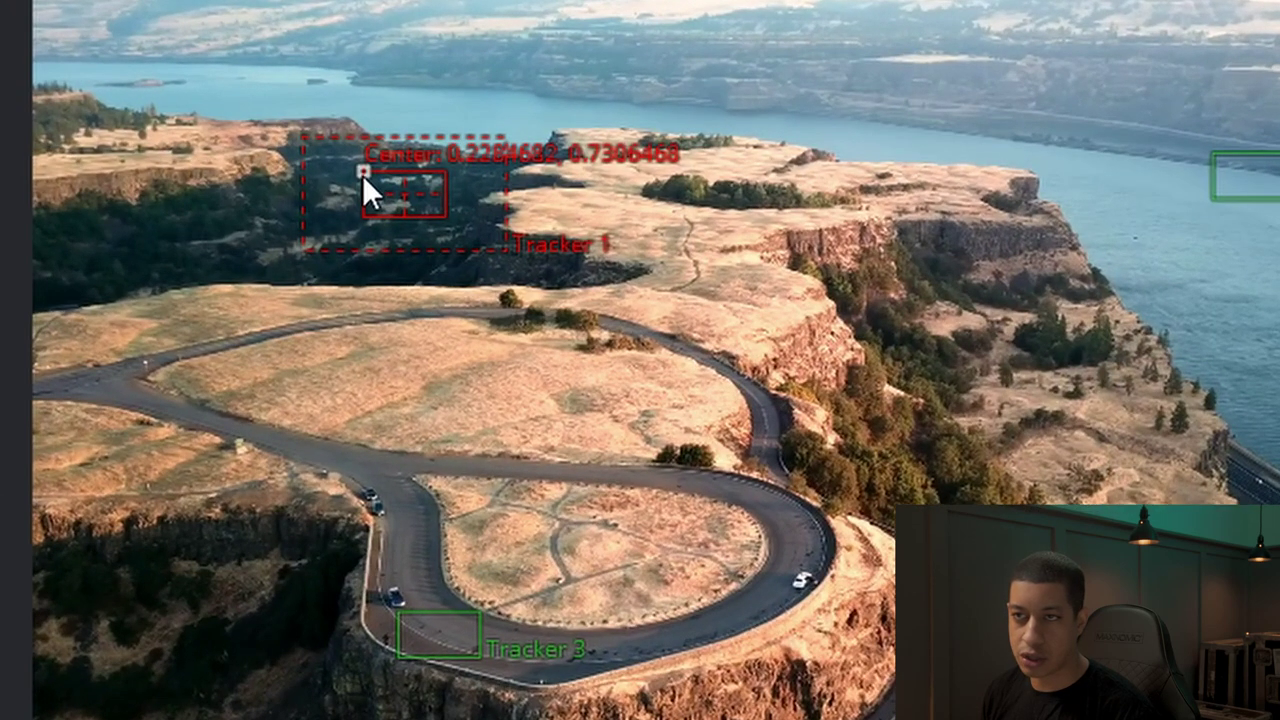
{"action": "left_click_drag", "start_coordinate": [360, 171], "coordinate": [201, 230]}
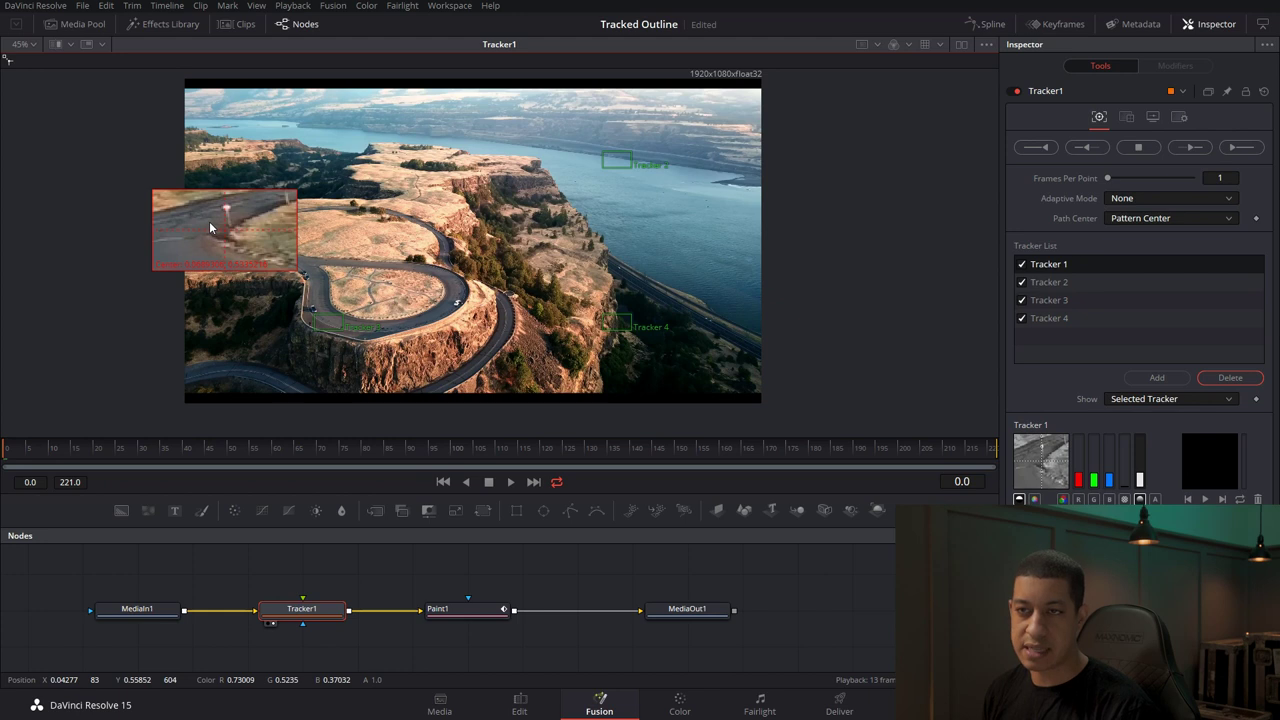
{"action": "left_click_drag", "start_coordinate": [209, 221], "coordinate": [209, 221]}
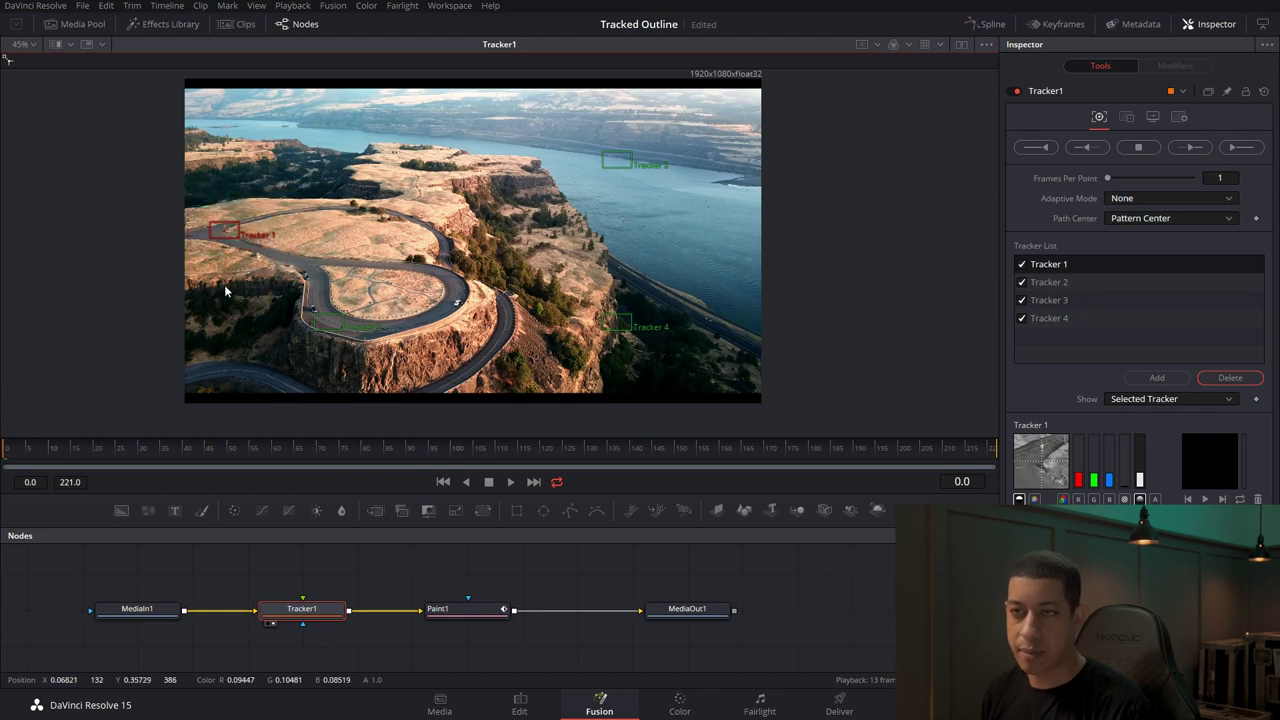
Step: Place Tracker 2 on the outline's upper corner, Tracker 4 on its right corner and Tracker 3 on its lower corner
{"action": "left_click_drag", "start_coordinate": [612, 160], "coordinate": [270, 209]}
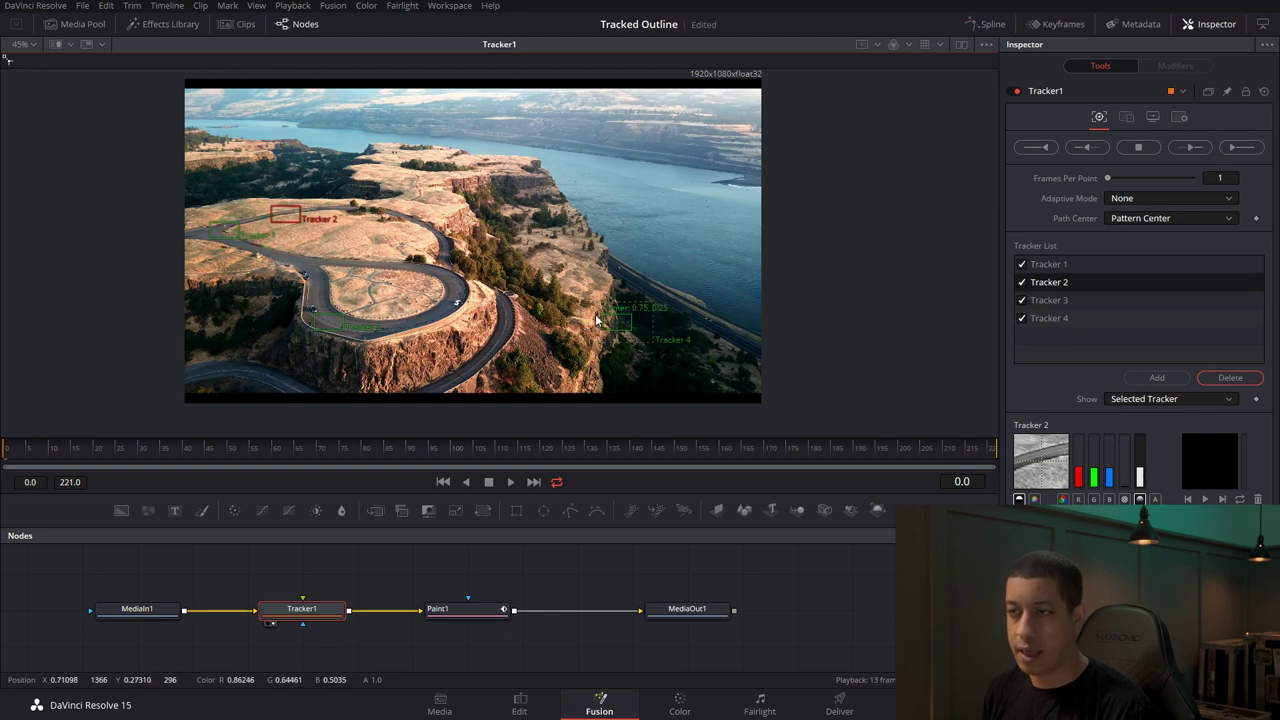
{"action": "left_click_drag", "start_coordinate": [602, 319], "coordinate": [360, 236]}
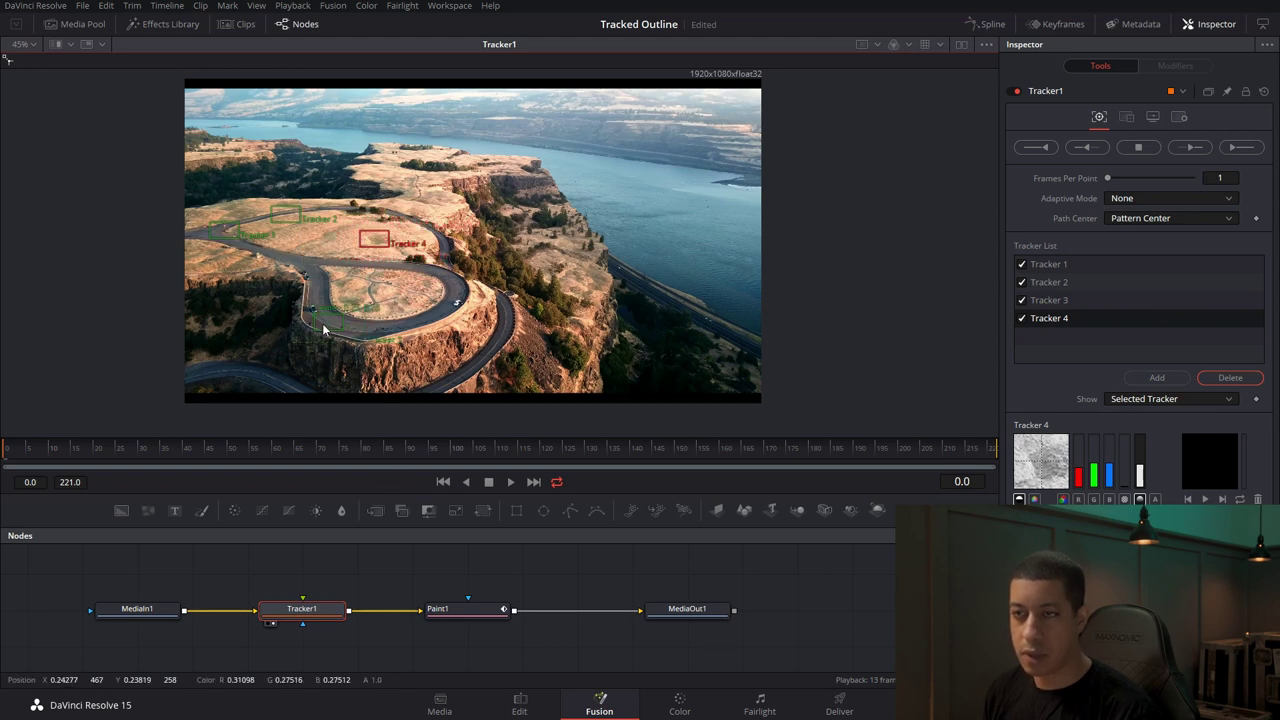
{"action": "left_click_drag", "start_coordinate": [316, 316], "coordinate": [312, 257]}
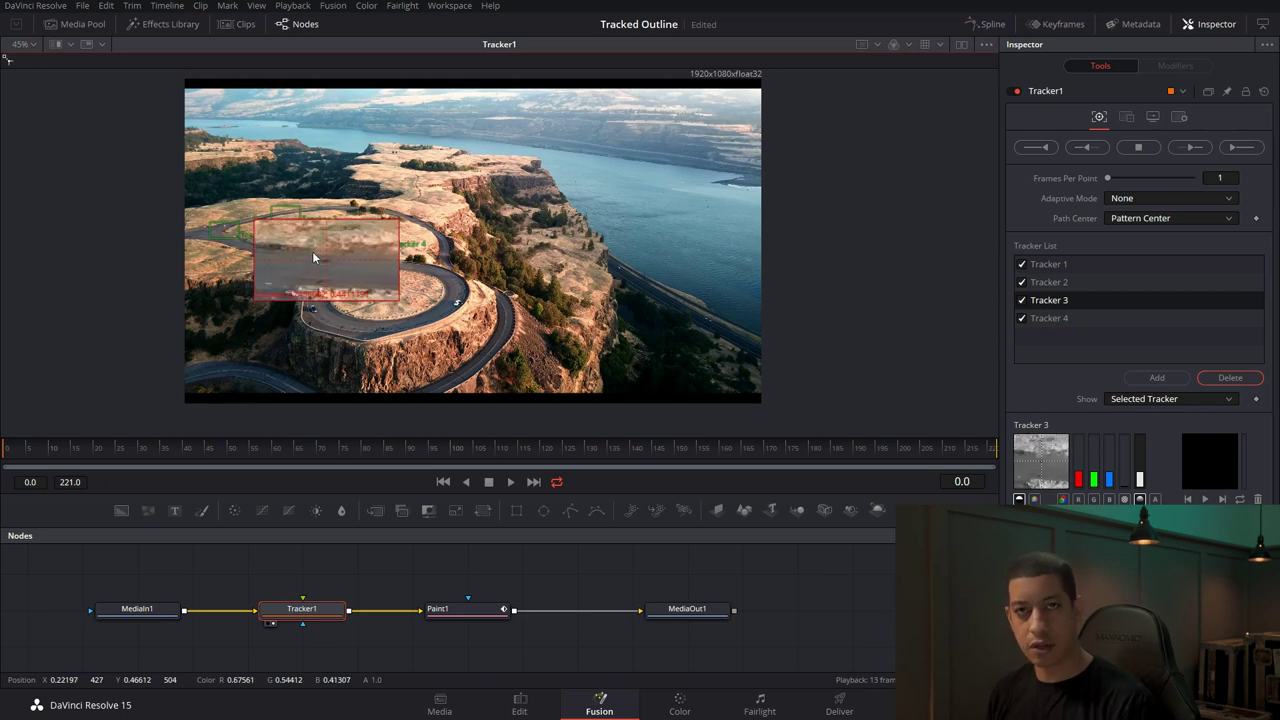
{"action": "left_click_drag", "start_coordinate": [312, 257], "coordinate": [314, 257]}
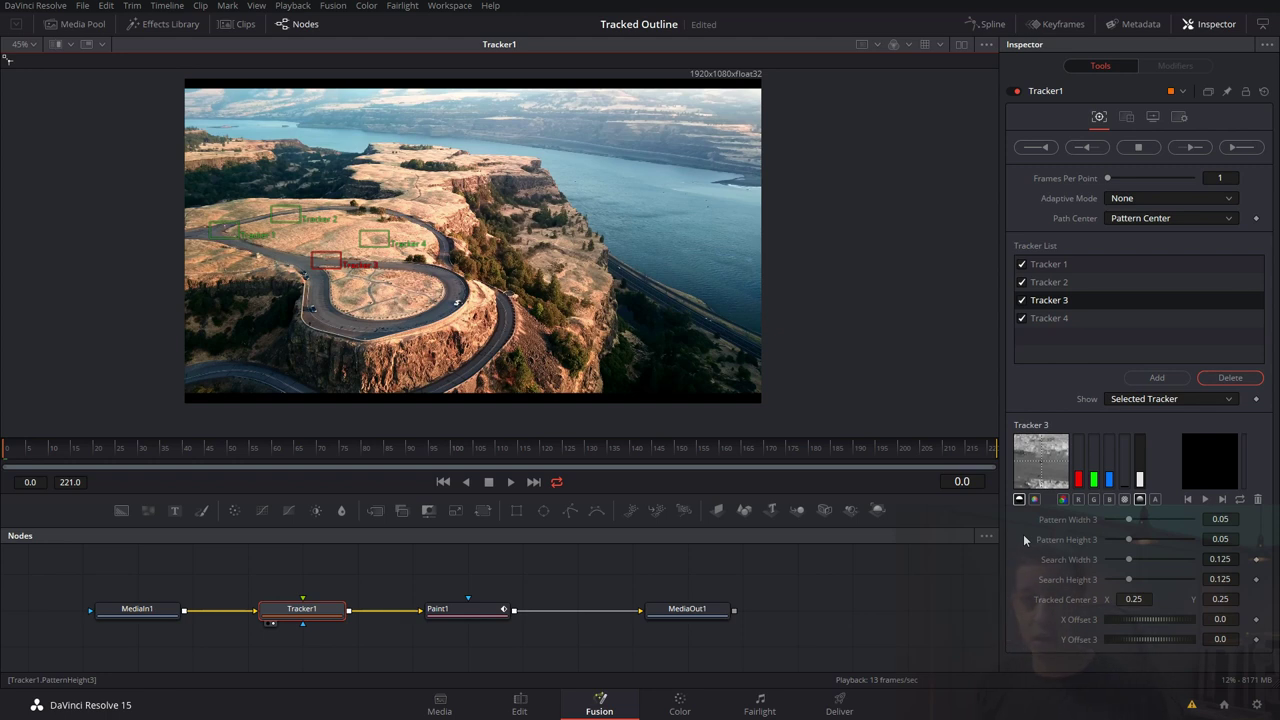
Step: Preview Tracker 3's pattern in full colour, restore the greyscale preview, and set Frames Per Point to 2
{"action": "left_click", "coordinate": [1035, 499]}
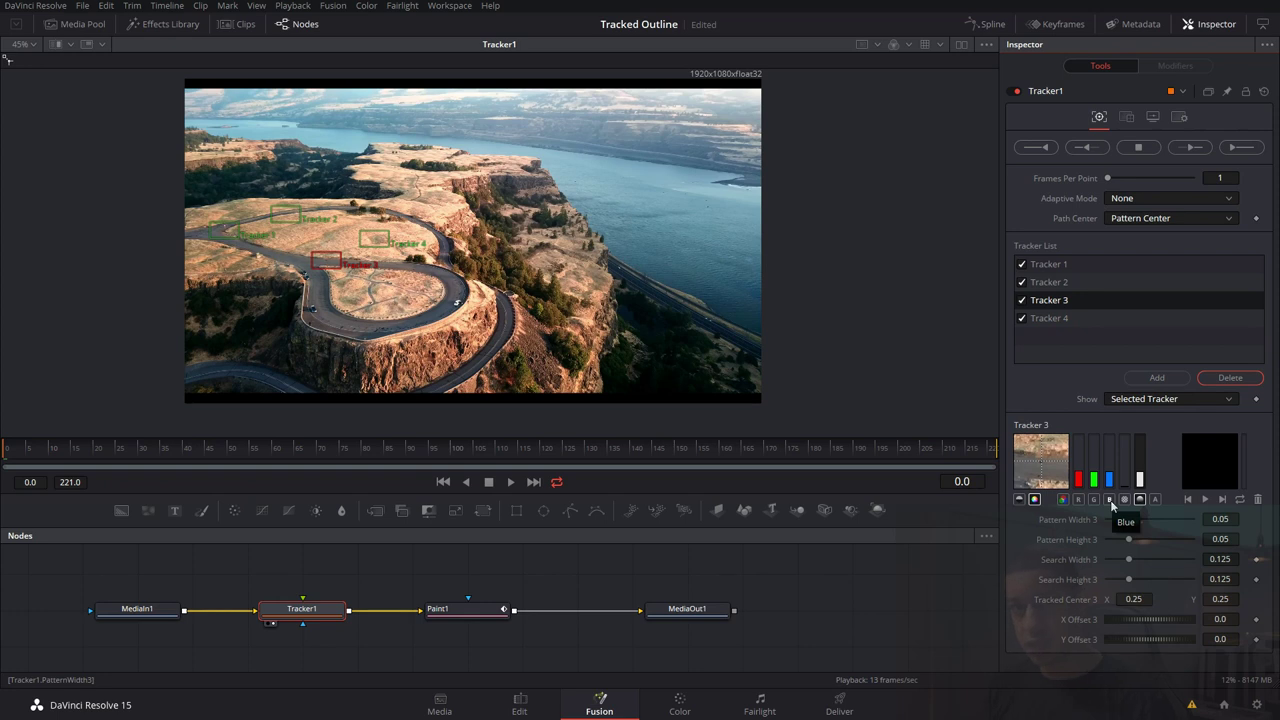
{"action": "left_click", "coordinate": [1019, 499]}
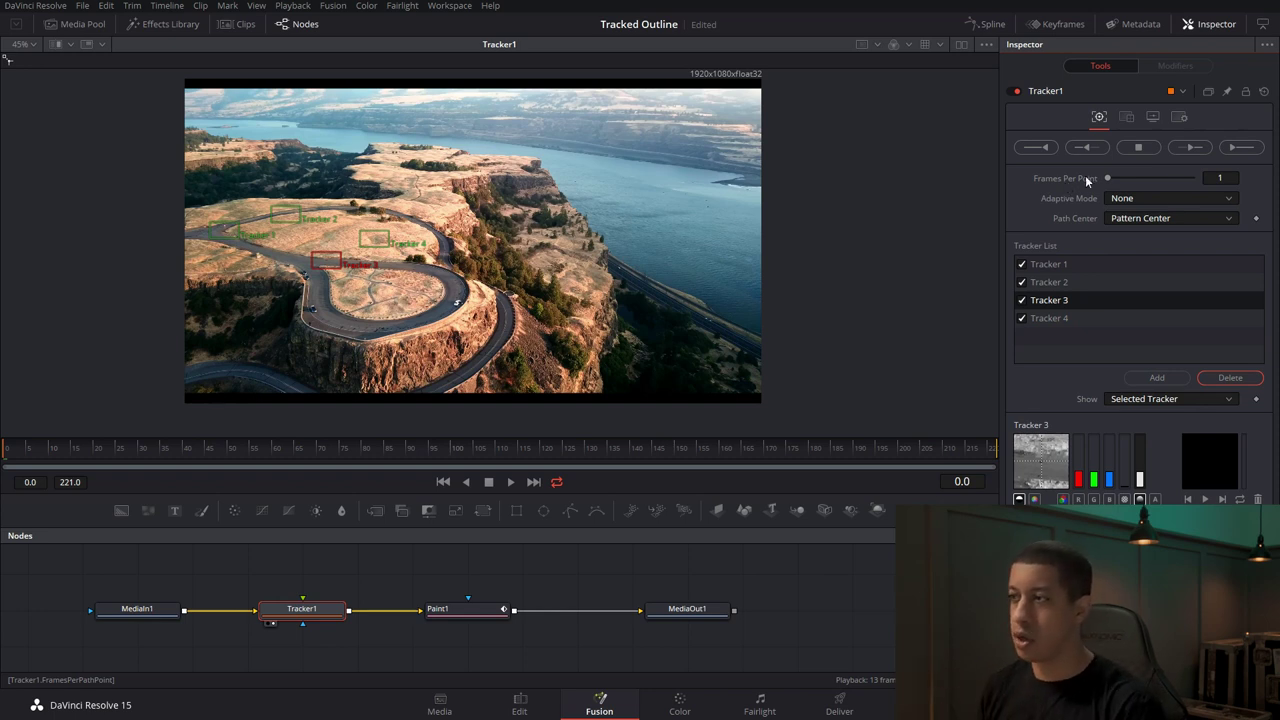
{"action": "left_click", "coordinate": [1220, 177]}
{"action": "type", "text": "2"}
{"action": "key", "text": "Return"}
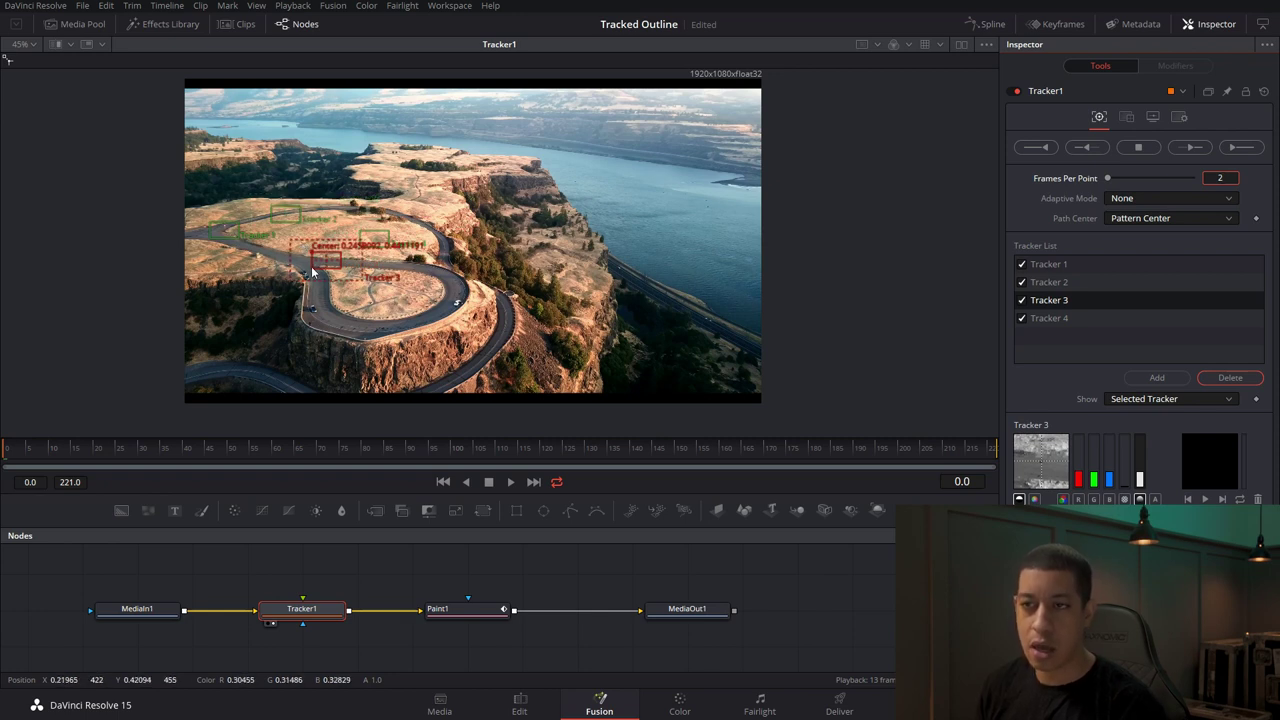
{"action": "key", "text": "Return"}
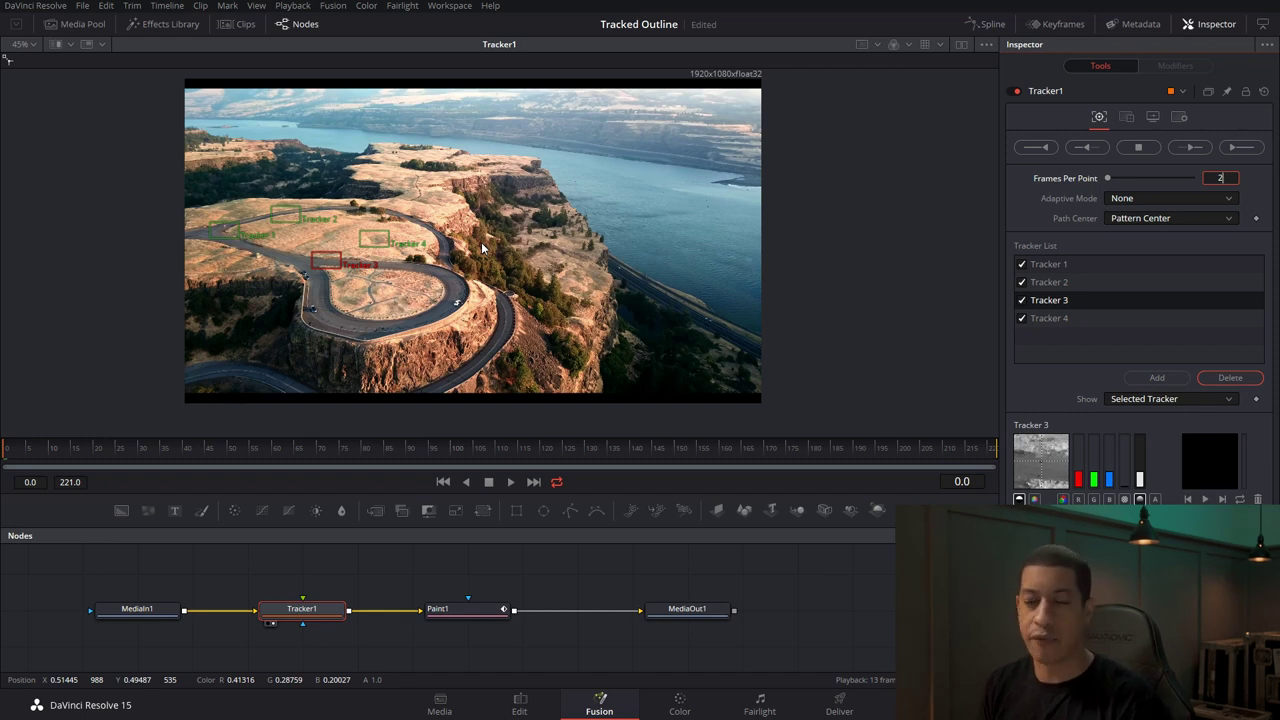
Step: Set the Adaptive Mode to Best match and track all four trackers forward through the whole clip
{"action": "left_click", "coordinate": [1196, 198]}
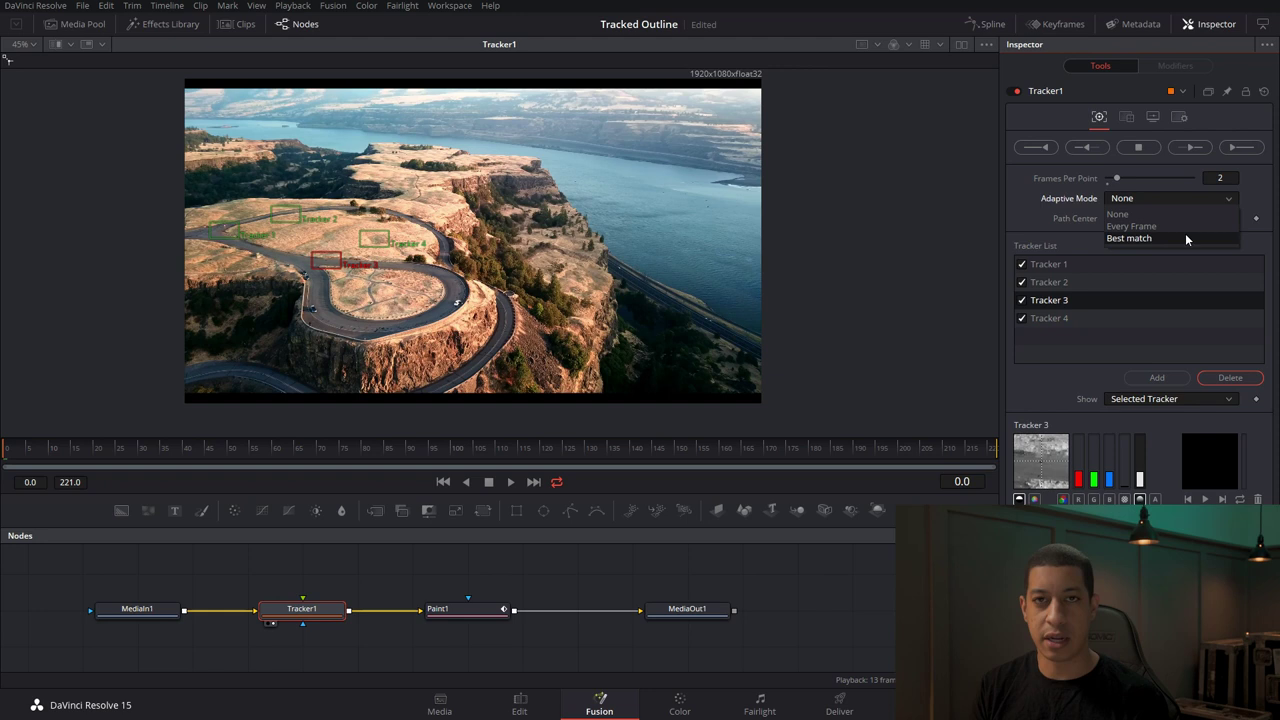
{"action": "left_click", "coordinate": [1185, 235]}
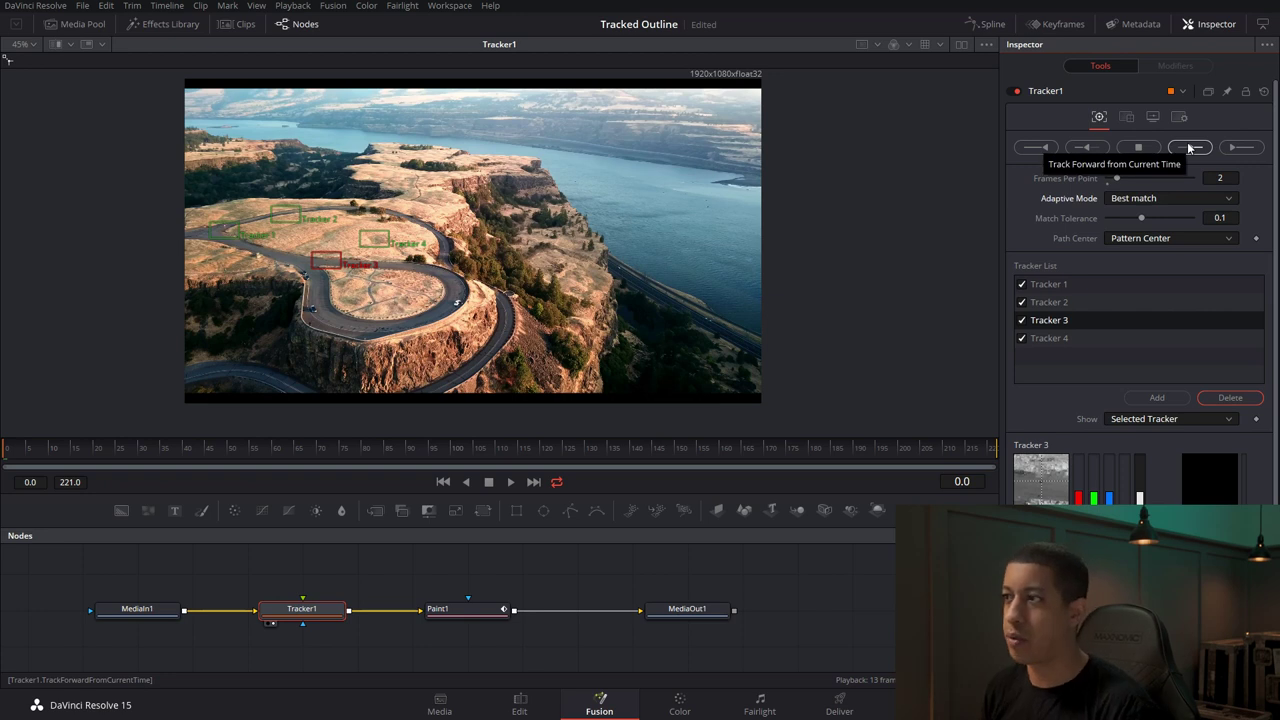
{"action": "left_click", "coordinate": [1246, 148]}
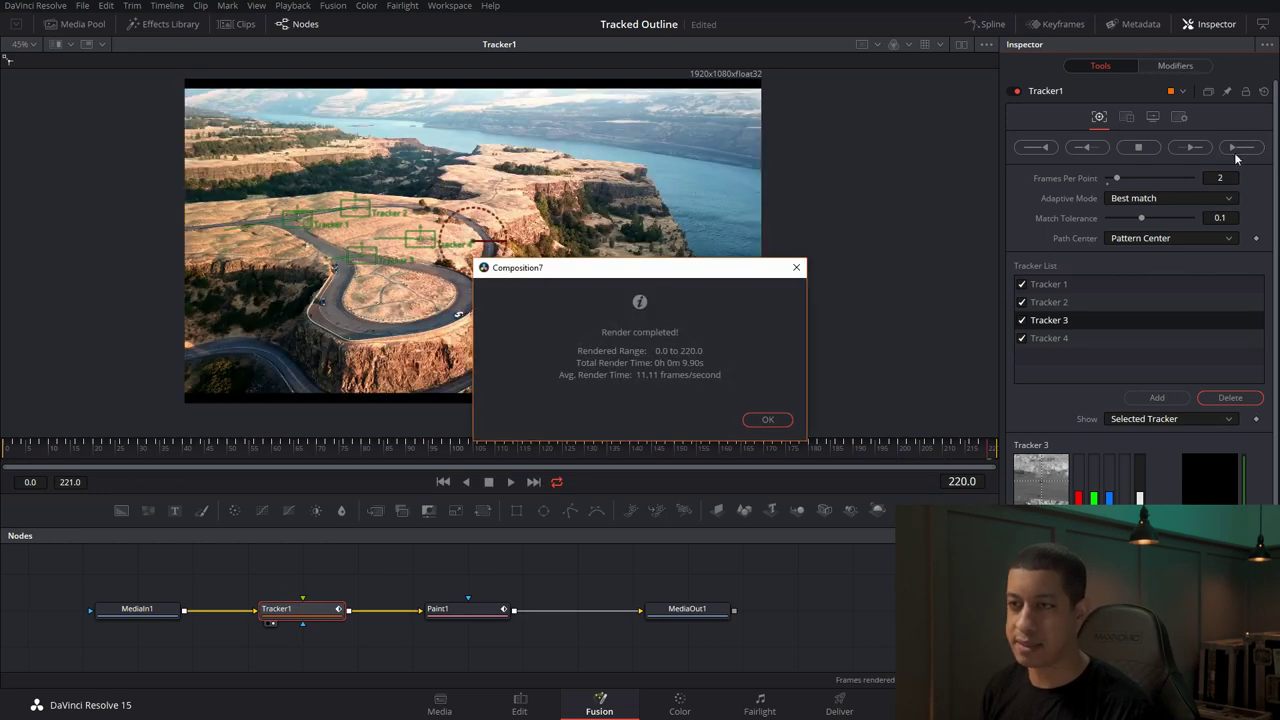
{"action": "left_click", "coordinate": [767, 419]}
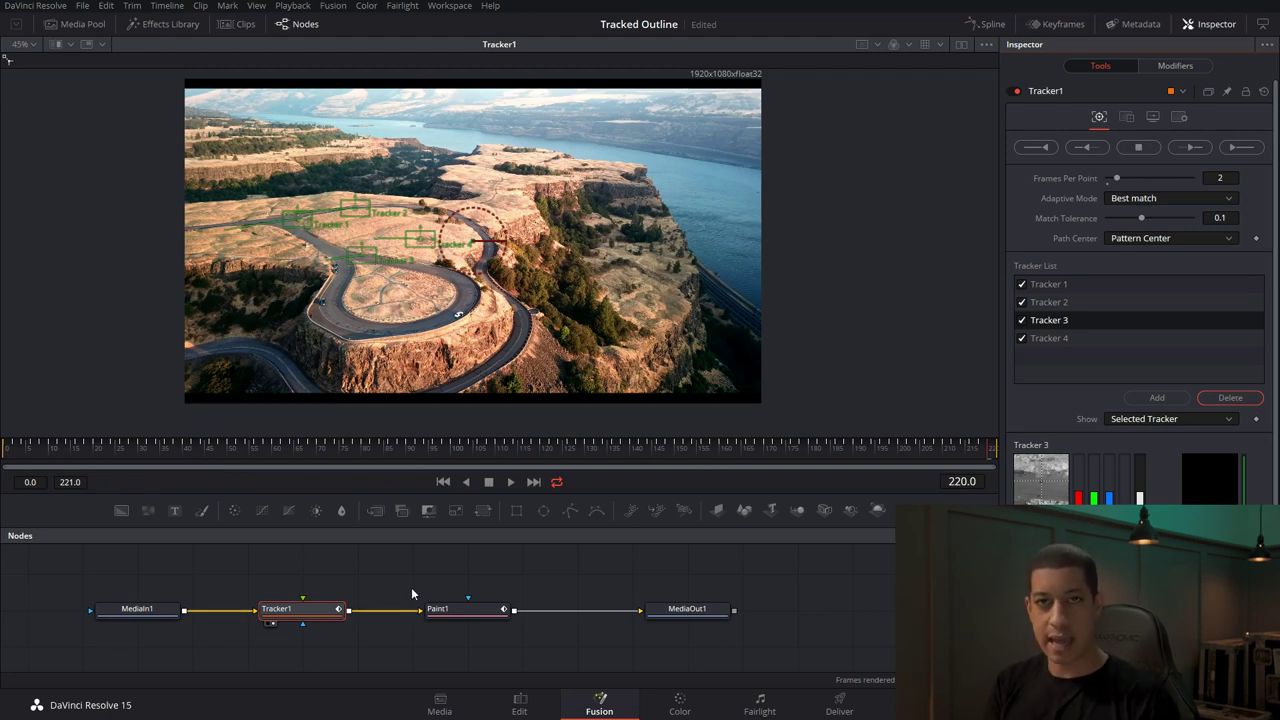
Step: Select Tracker1 and Paint1 together and bring up the stroke's published points in Paint1's settings
{"action": "left_click_drag", "start_coordinate": [268, 573], "coordinate": [460, 642]}
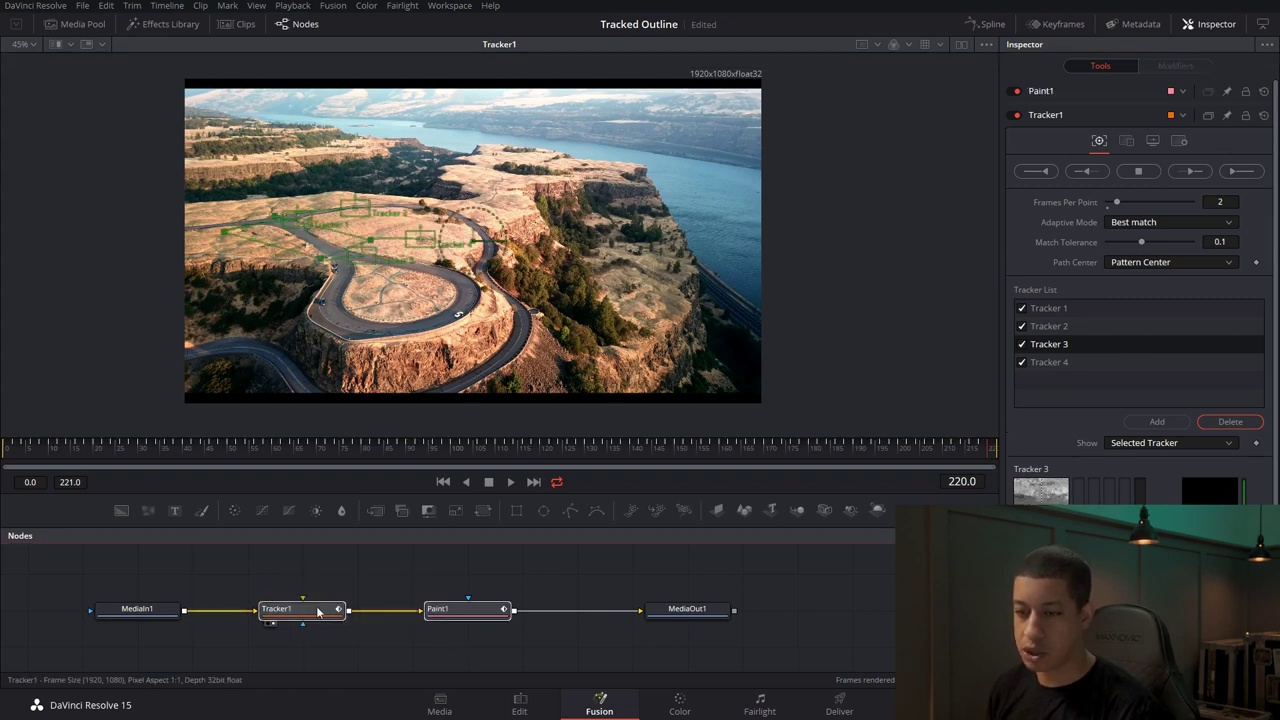
{"action": "left_click", "coordinate": [1073, 90]}
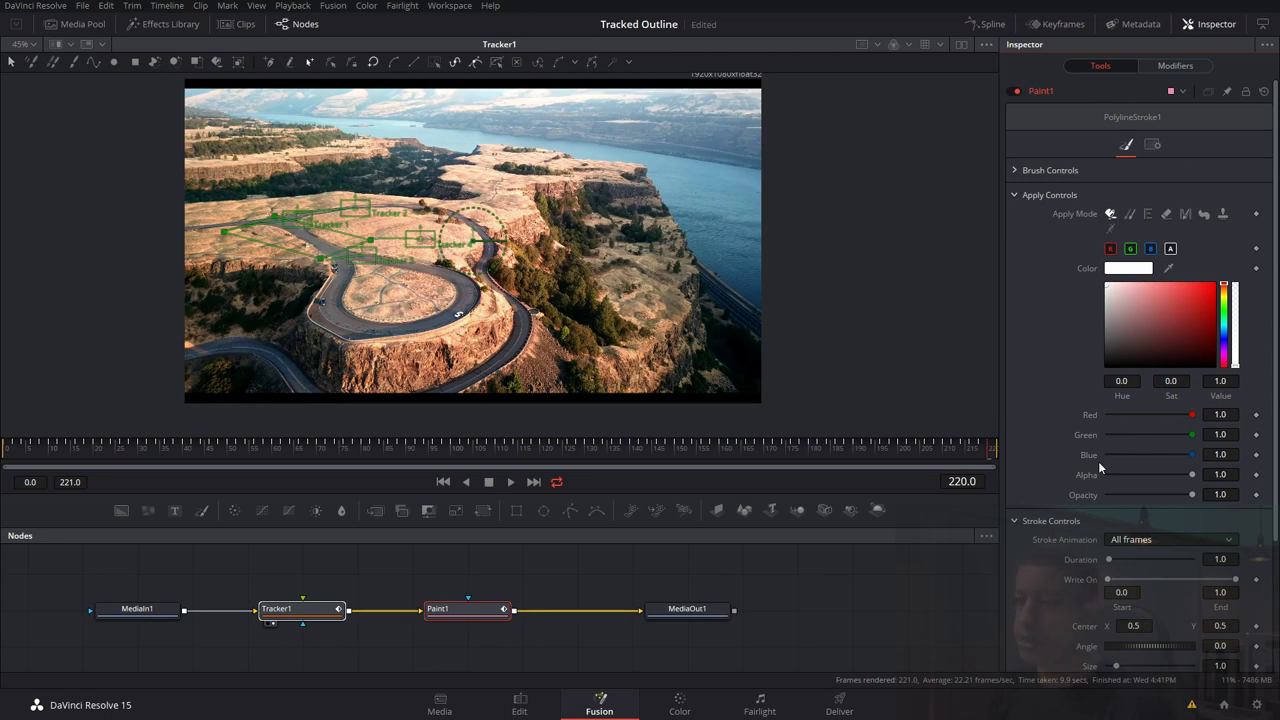
{"action": "scroll", "coordinate": [1098, 461], "scroll_direction": "down", "scroll_amount": 3}
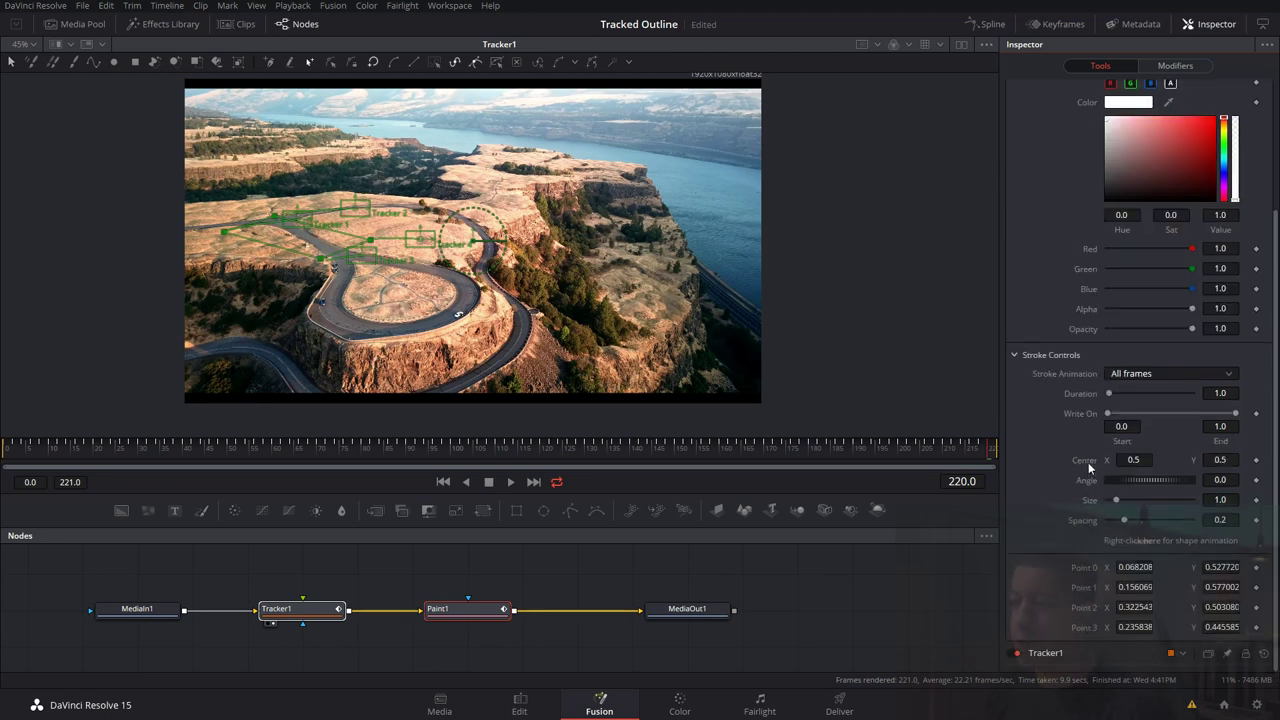
{"action": "right_click", "coordinate": [1090, 574]}
{"action": "left_click", "coordinate": [1117, 568]}
{"action": "left_click", "coordinate": [1176, 66]}
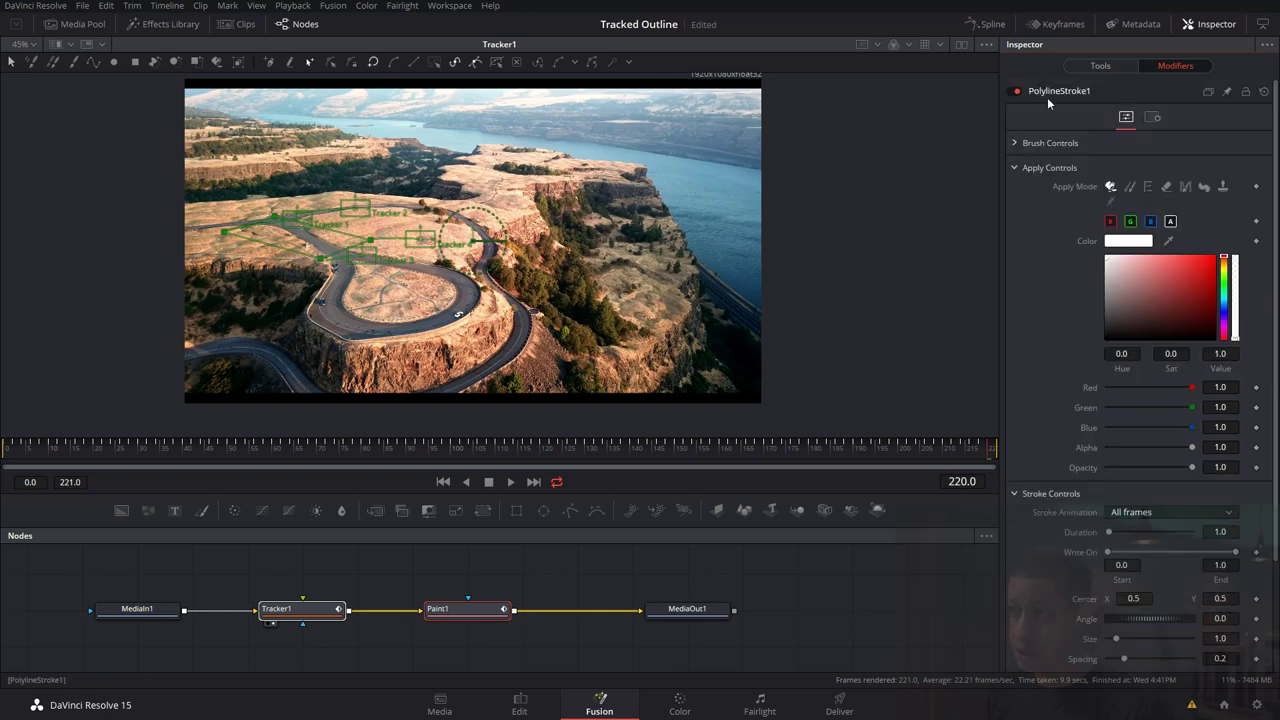
{"action": "scroll", "coordinate": [1073, 352], "scroll_direction": "down", "scroll_amount": 3}
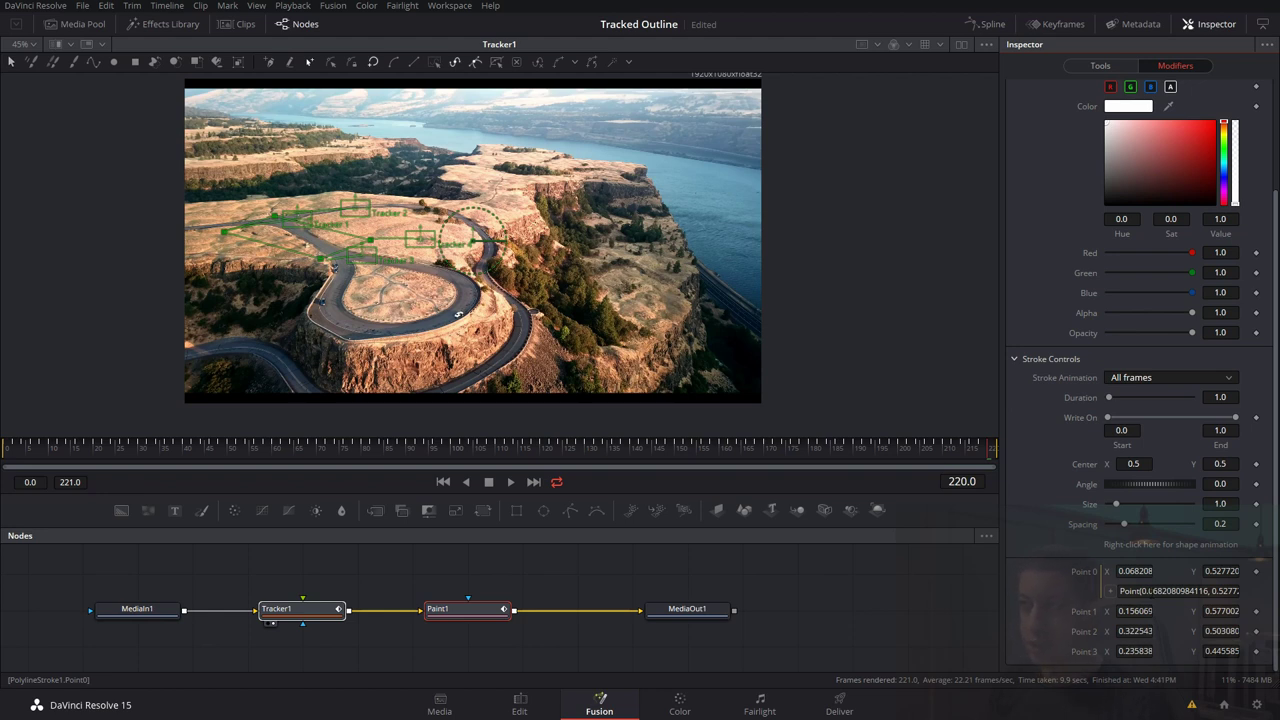
{"action": "right_click", "coordinate": [1087, 573]}
{"action": "left_click", "coordinate": [1130, 560]}
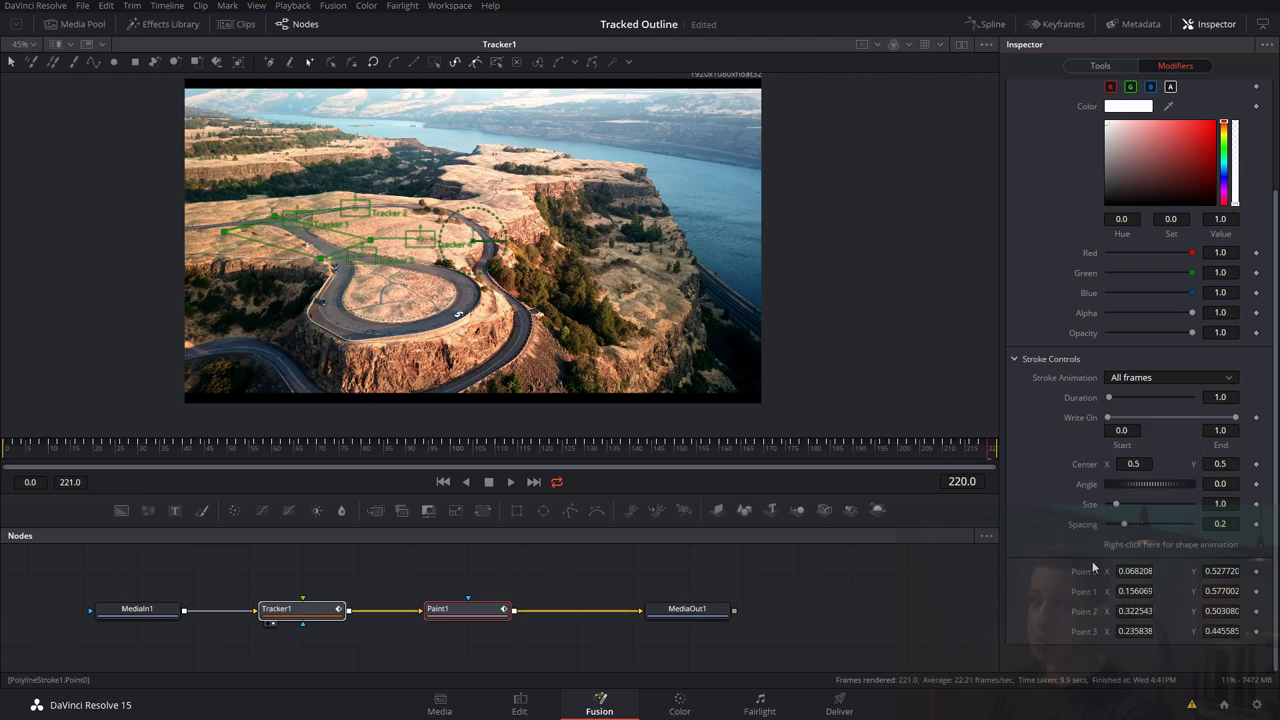
{"action": "left_click", "coordinate": [1113, 66]}
{"action": "scroll", "coordinate": [1094, 269], "scroll_direction": "up", "scroll_amount": 4}
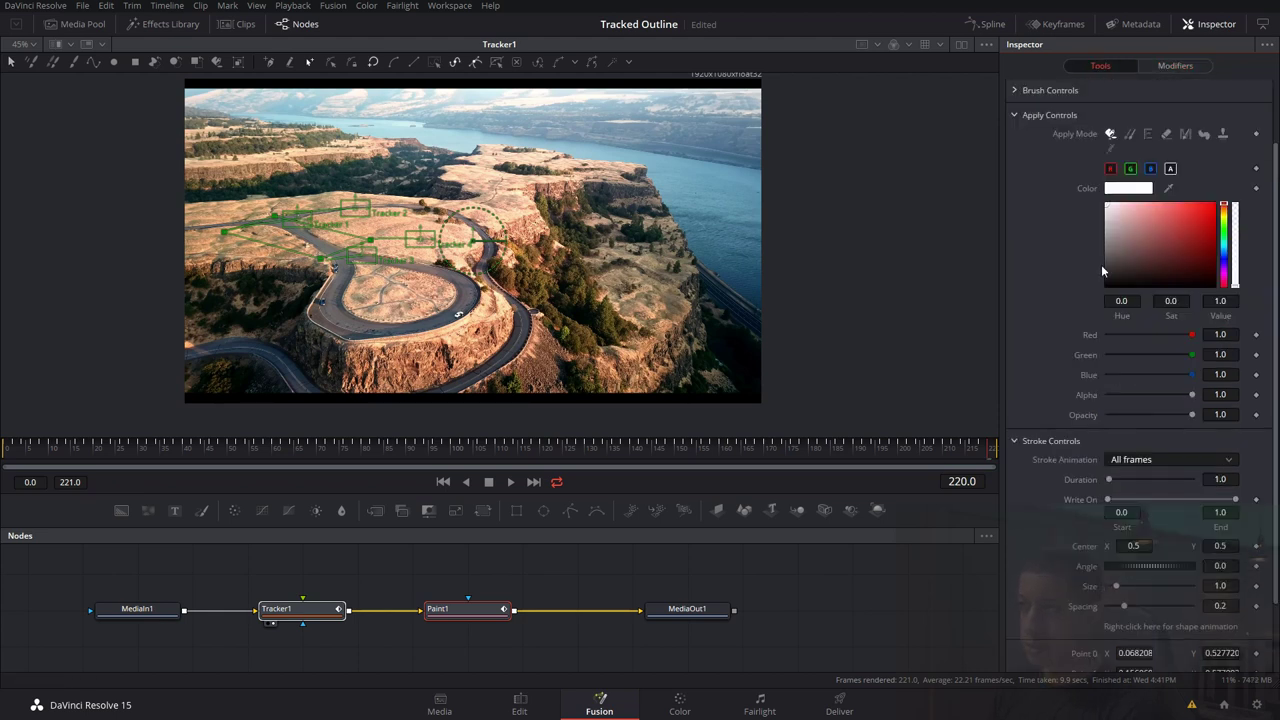
{"action": "left_click", "coordinate": [1175, 65]}
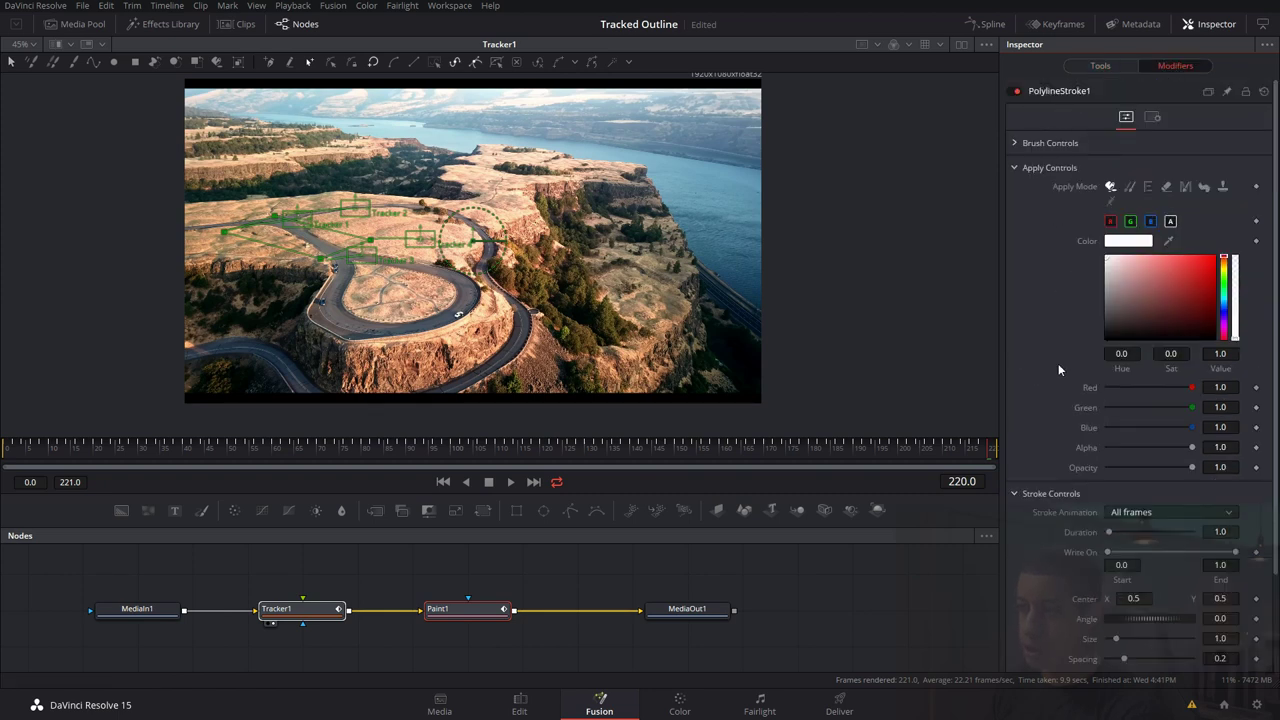
Step: Add an expression to Point 0 of the stroke and clear its default contents
{"action": "scroll", "coordinate": [1070, 450], "scroll_direction": "down", "scroll_amount": 3}
{"action": "right_click", "coordinate": [1087, 597]}
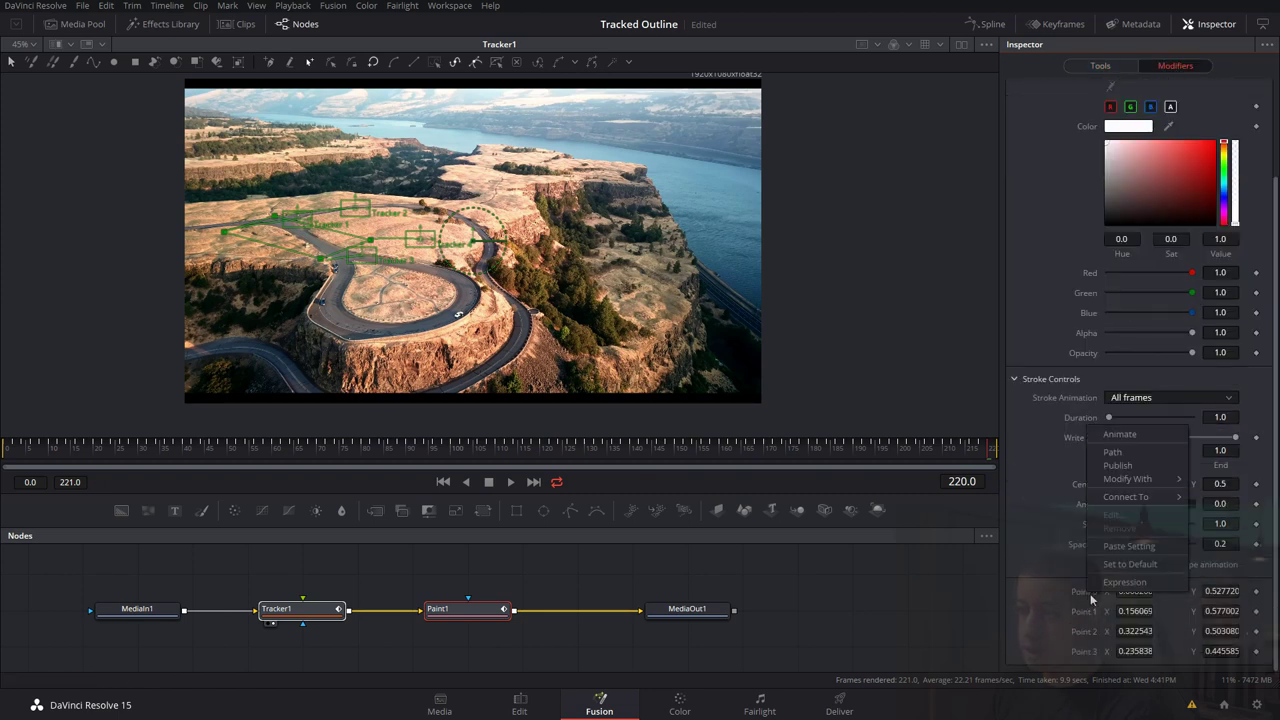
{"action": "left_click", "coordinate": [1115, 582]}
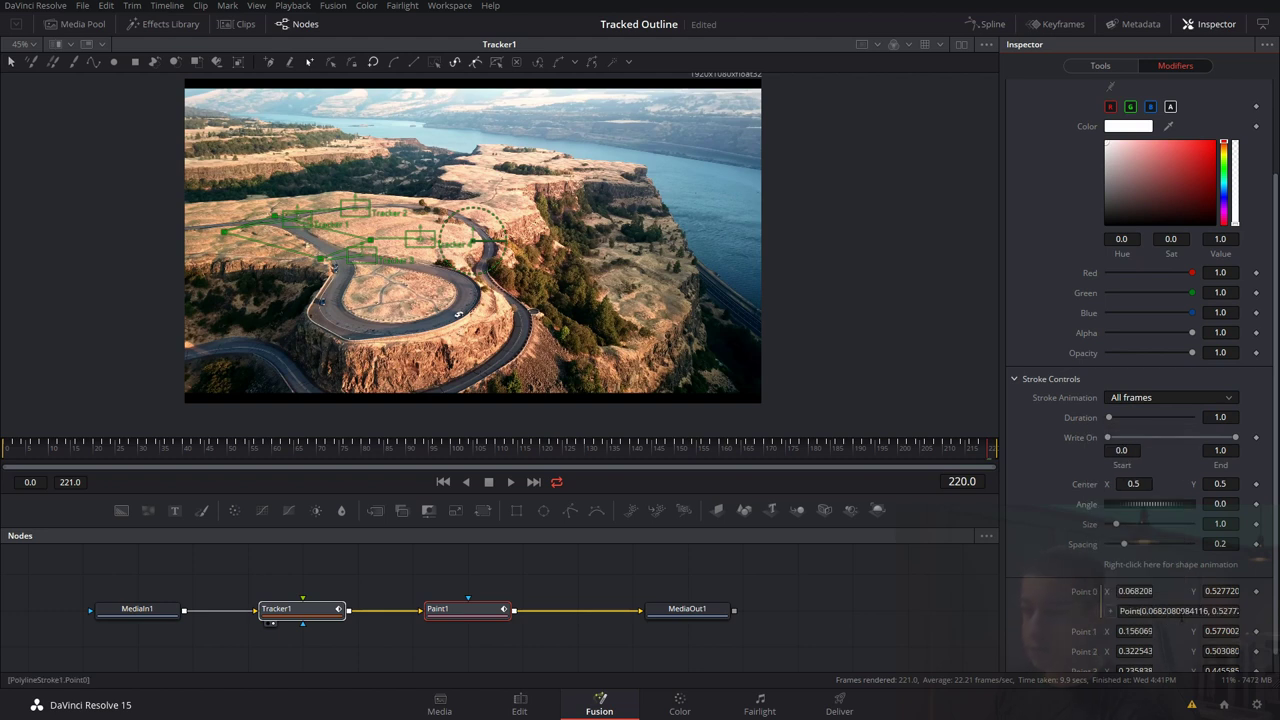
{"action": "left_click", "coordinate": [1172, 610]}
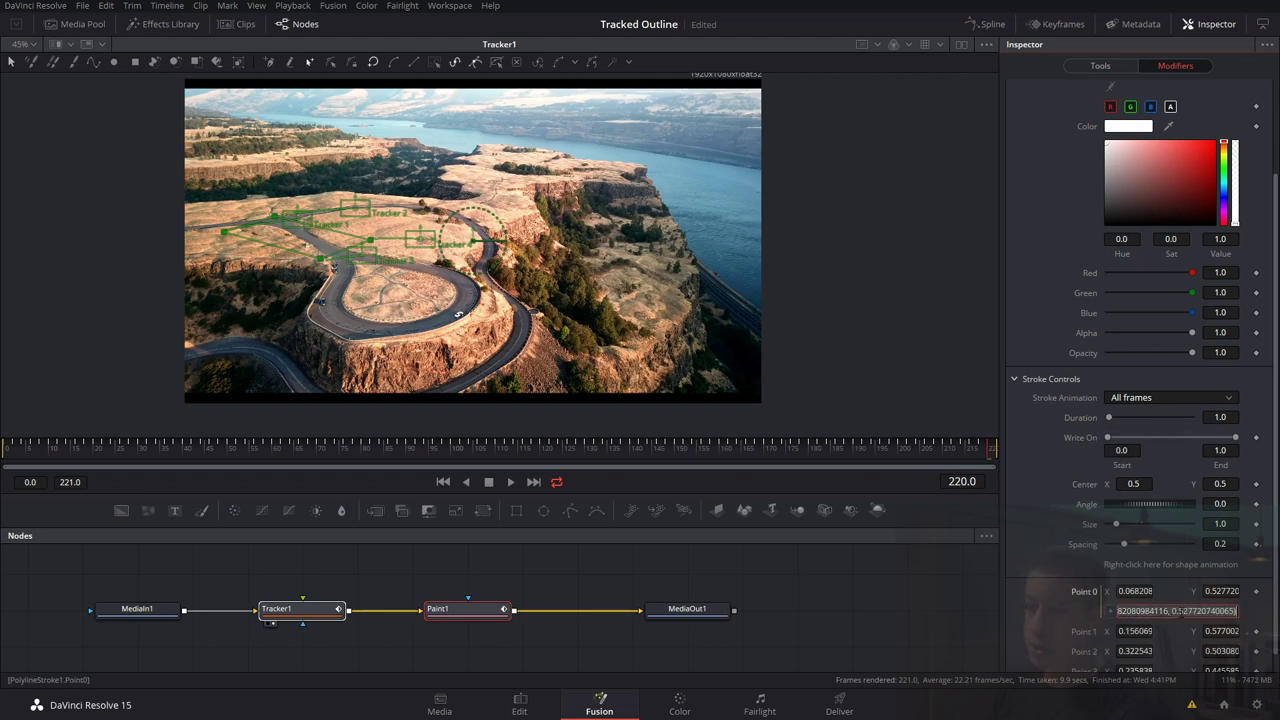
{"action": "key", "text": "ctrl+a"}
{"action": "key", "text": "BackSpace"}
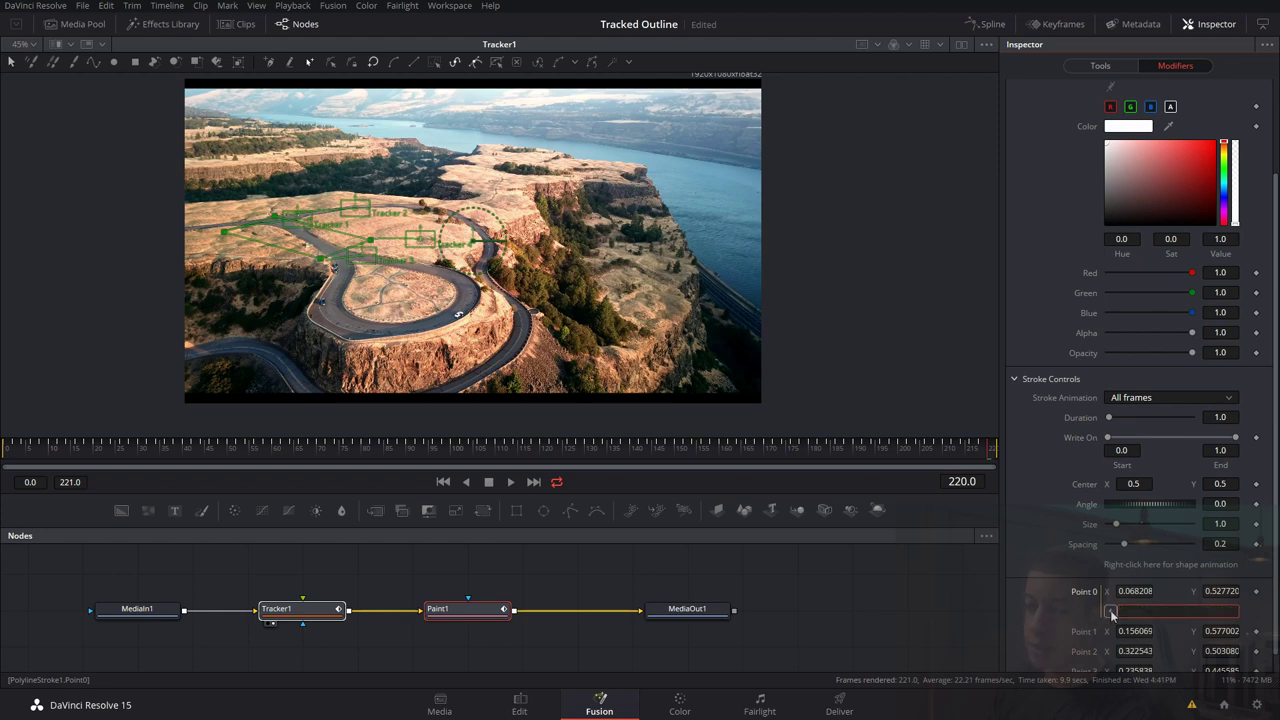
{"action": "key", "text": "Return"}
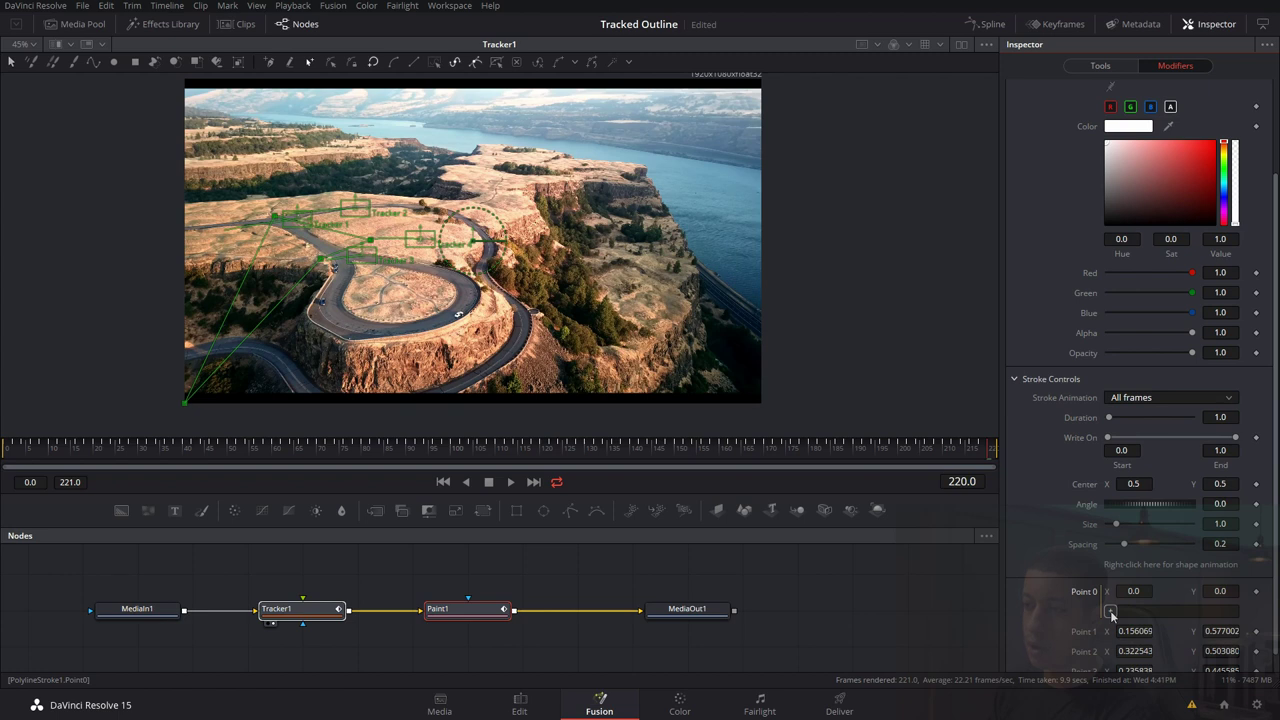
Step: Link Point 0's expression to the tracked center of Tracker 3 in Tracker1
{"action": "scroll", "coordinate": [1095, 150], "scroll_direction": "up", "scroll_amount": 3}
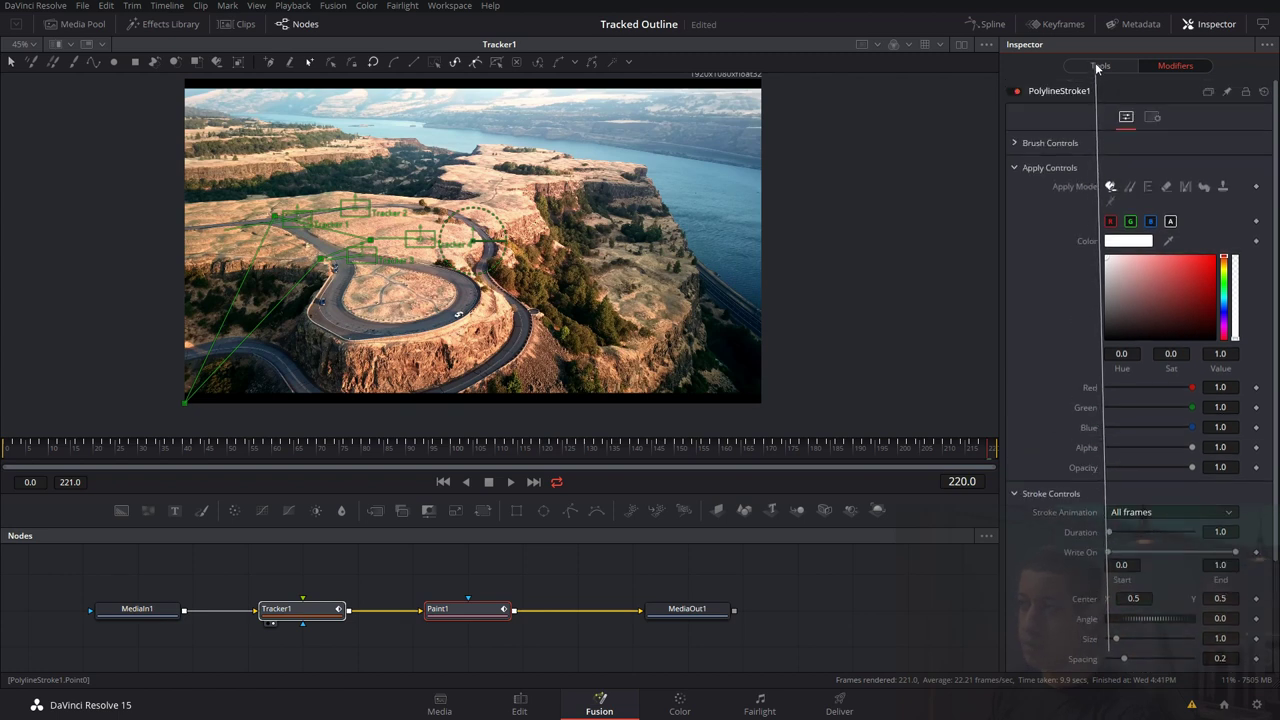
{"action": "left_click", "coordinate": [1097, 66]}
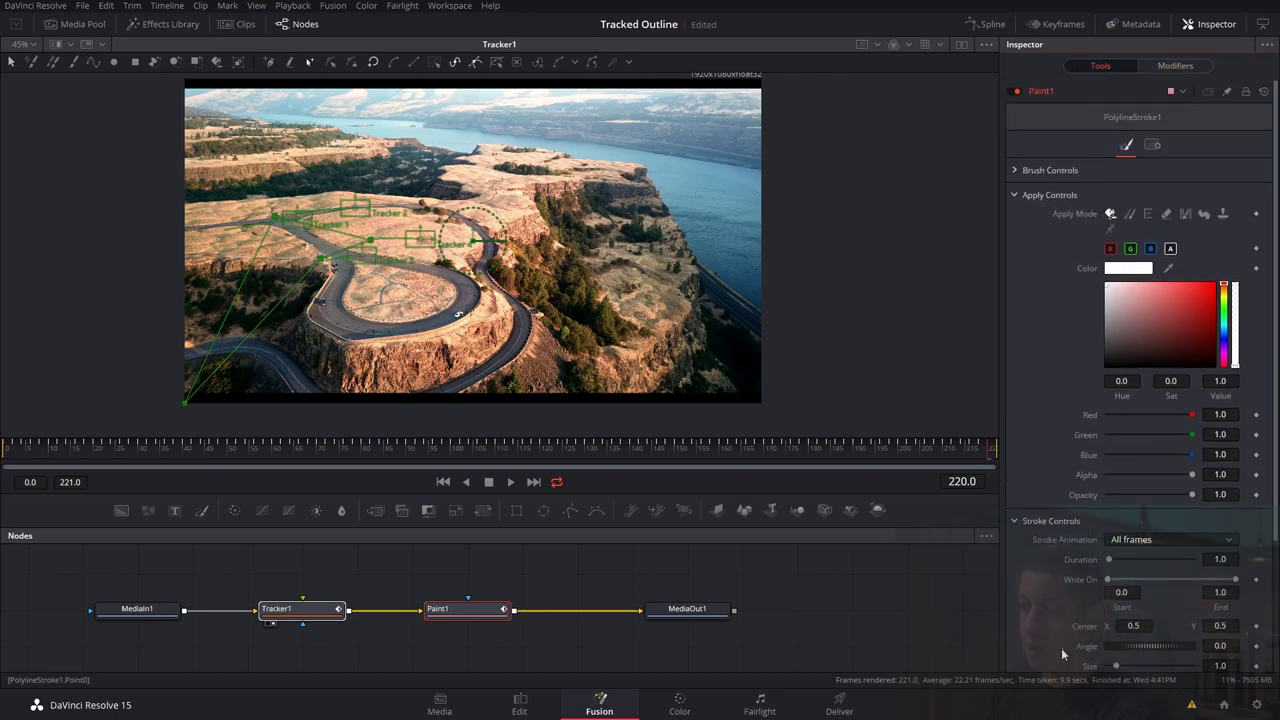
{"action": "scroll", "coordinate": [1063, 655], "scroll_direction": "down", "scroll_amount": 3}
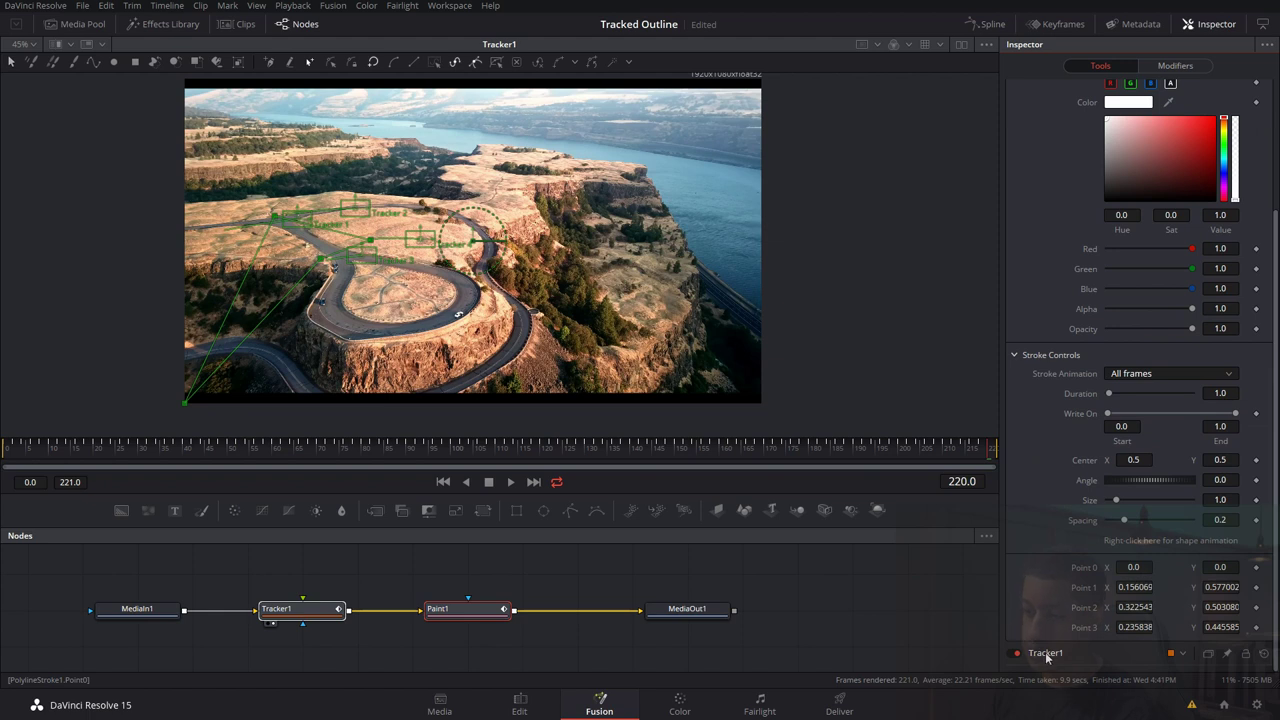
{"action": "left_click", "coordinate": [1045, 652]}
{"action": "left_click_drag", "start_coordinate": [1046, 652], "coordinate": [1032, 619]}
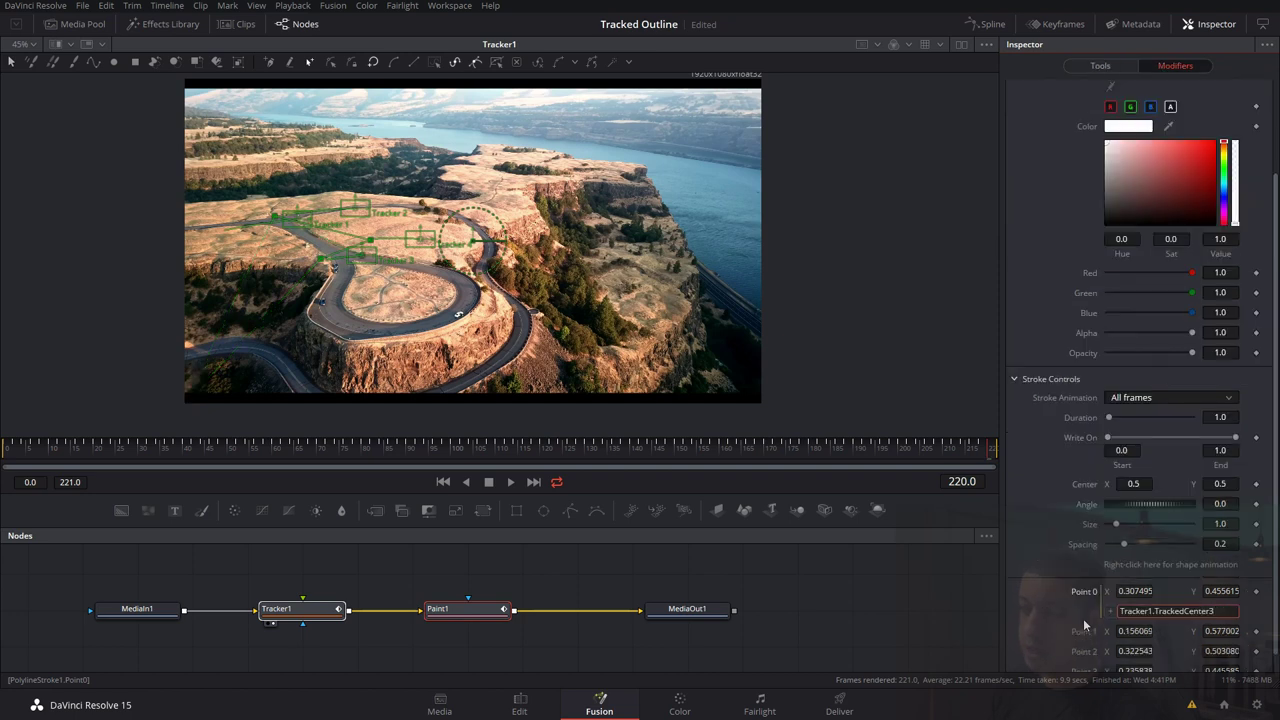
Step: Show Paint1 in the viewer at frame 0 and examine the node and parameter parts of Point 0's expression
{"action": "left_click", "coordinate": [470, 608]}
{"action": "left_click", "coordinate": [8, 447]}
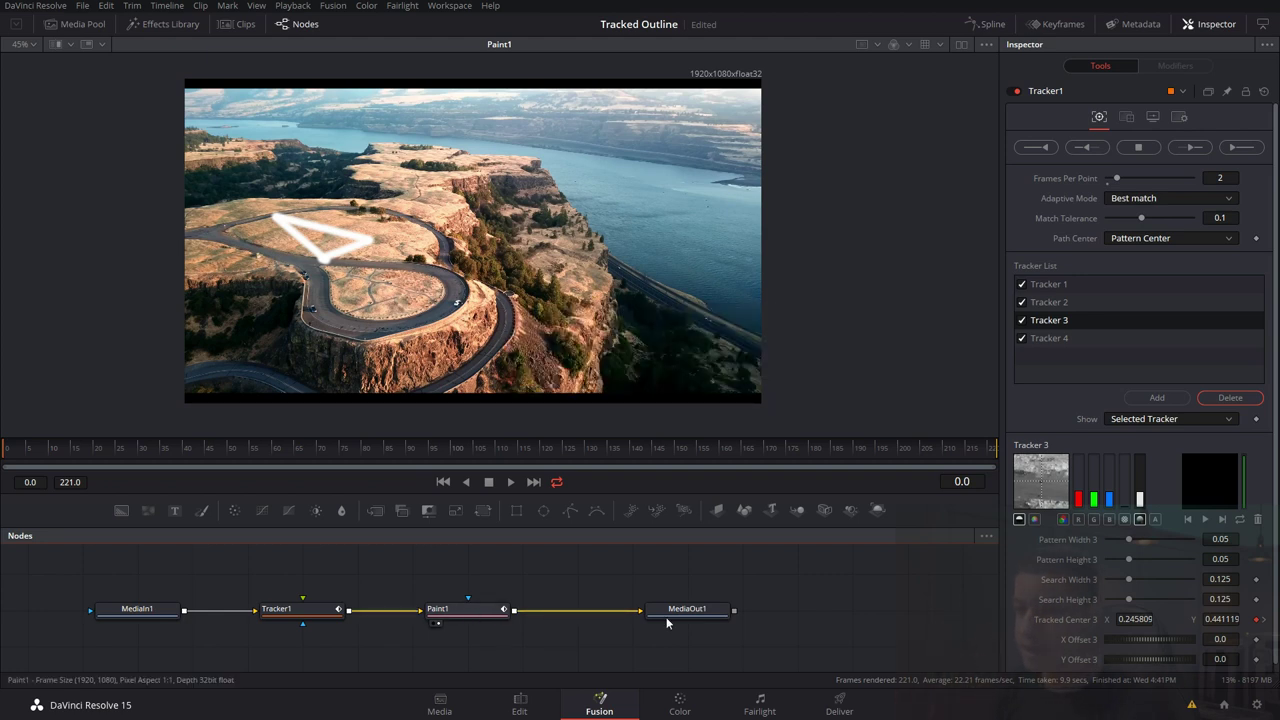
{"action": "left_click", "coordinate": [468, 609]}
{"action": "scroll", "coordinate": [1163, 497], "scroll_direction": "down", "scroll_amount": 3}
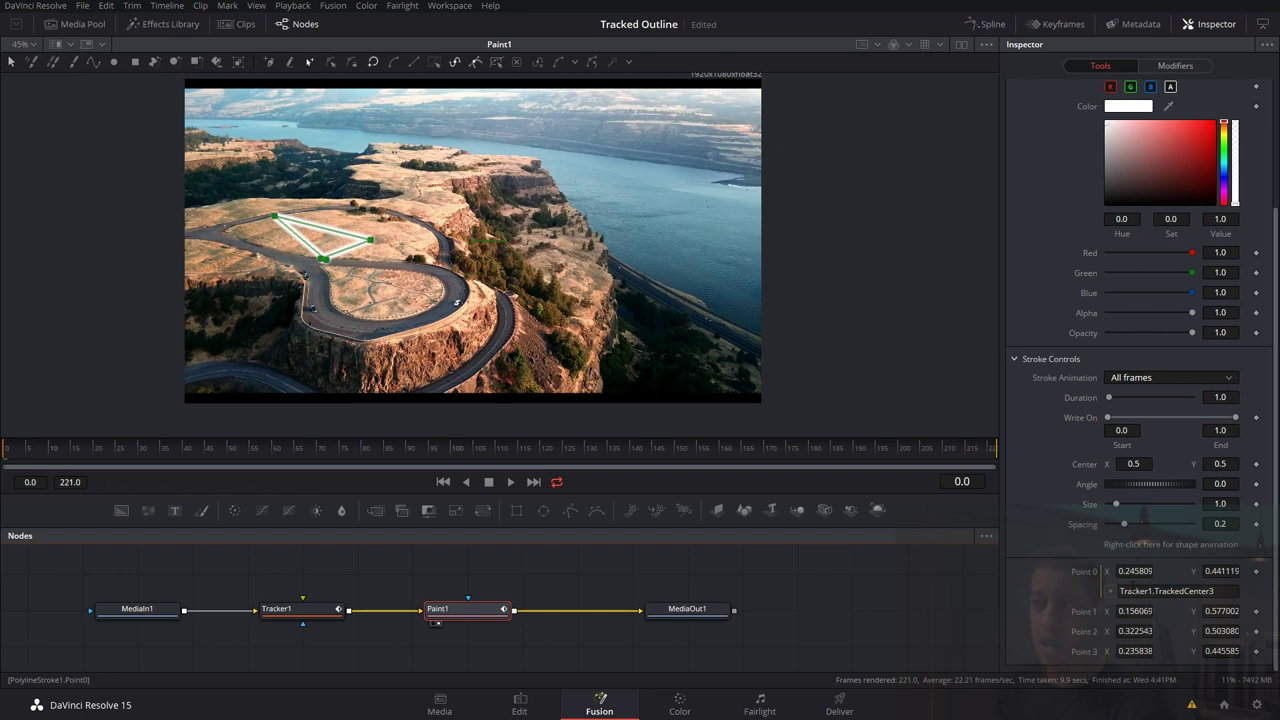
{"action": "left_click", "coordinate": [1152, 591]}
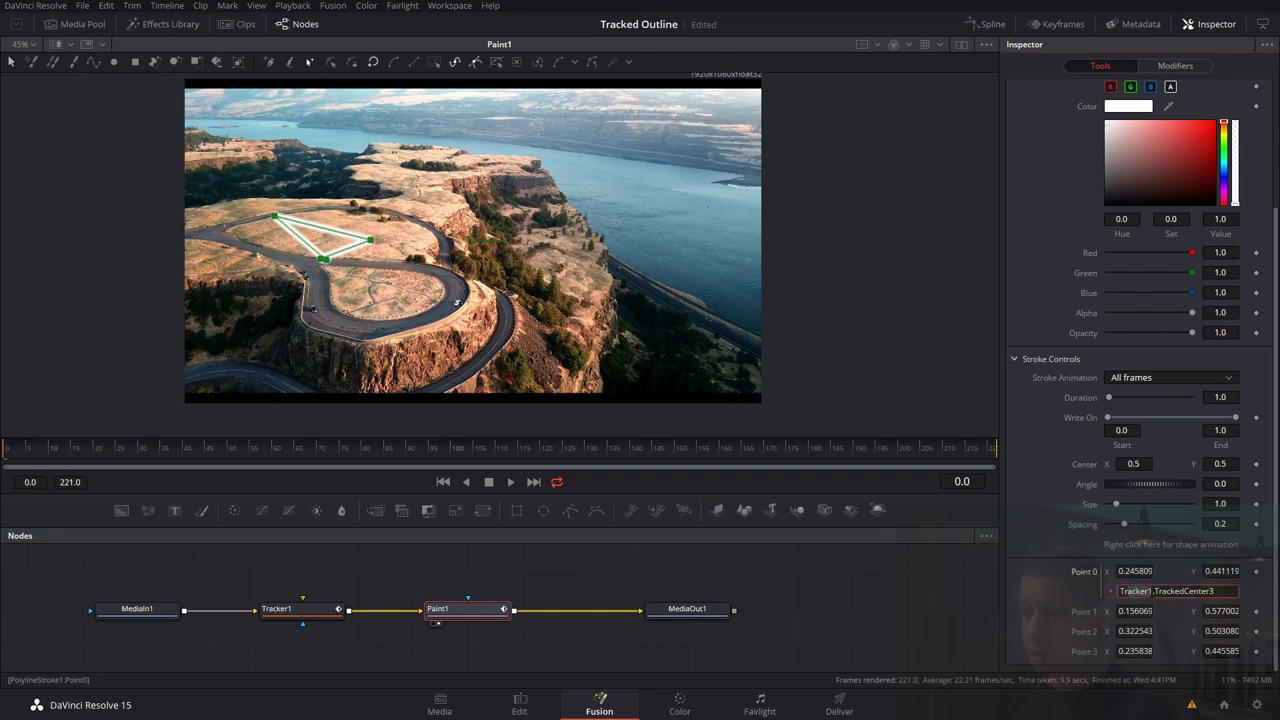
{"action": "type", "text": "."}
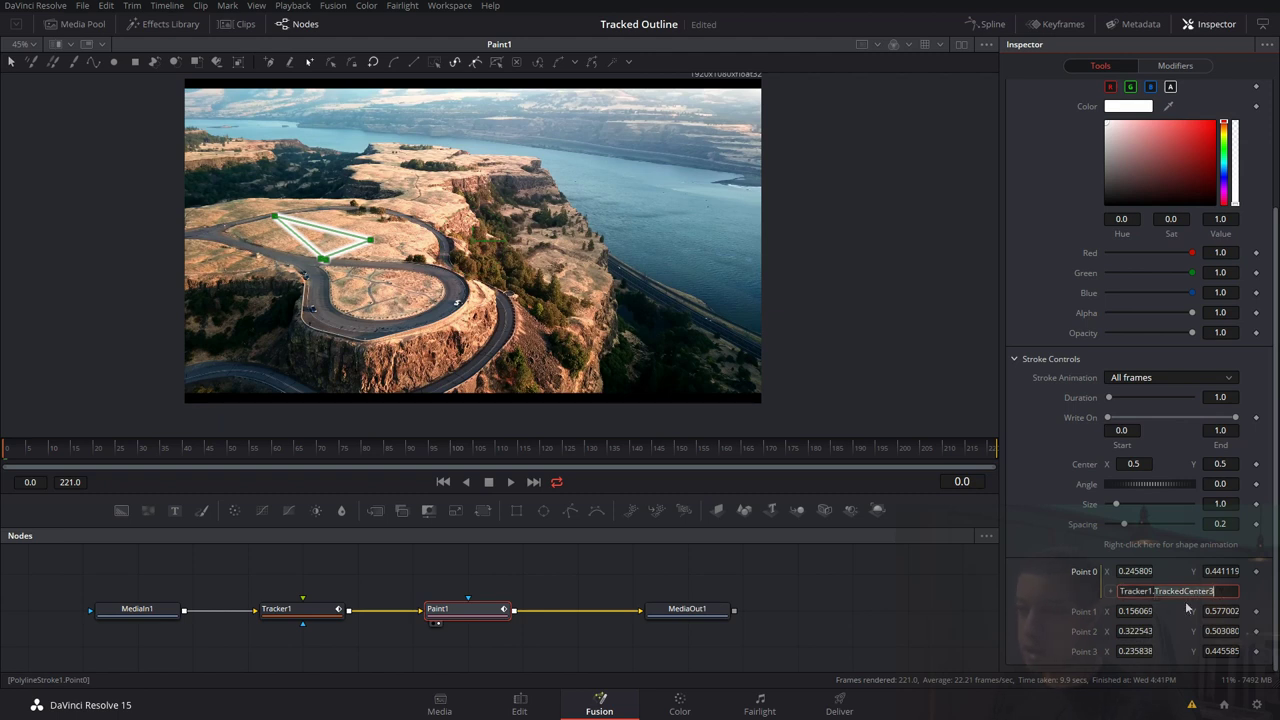
{"action": "left_click", "coordinate": [1134, 591]}
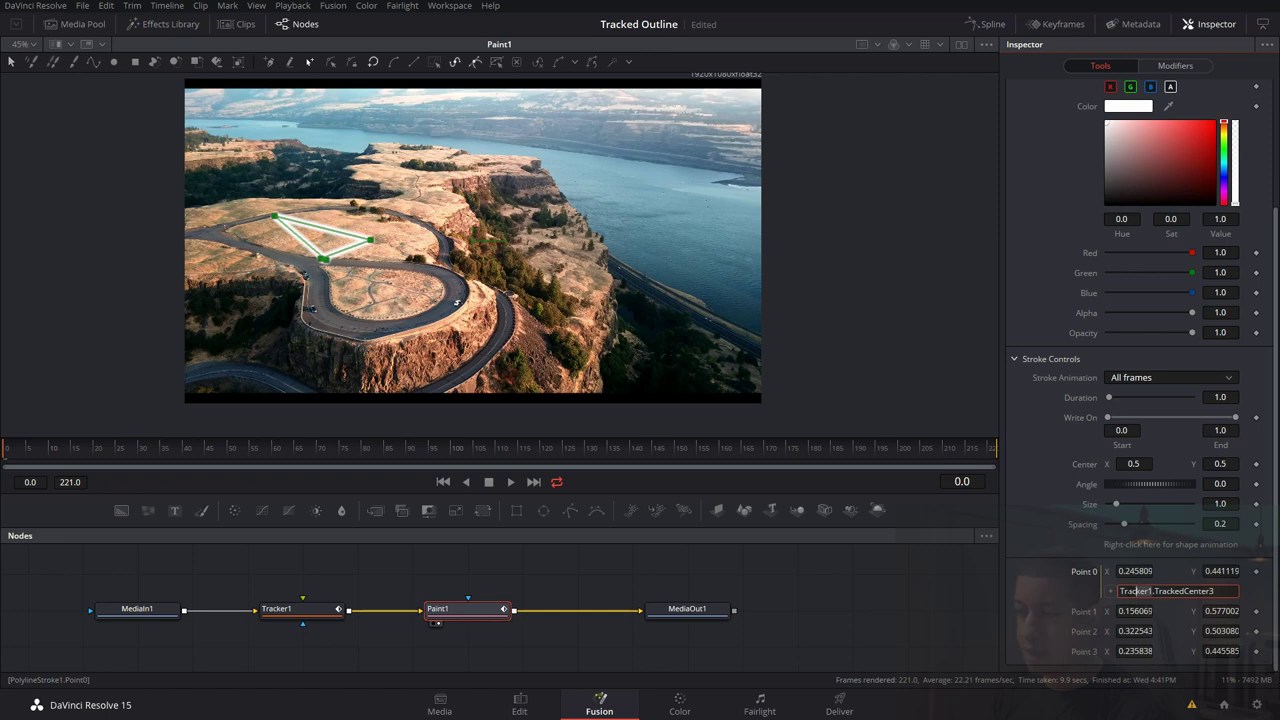
Step: Rename the Tracker1 node as "track data"
{"action": "left_click", "coordinate": [290, 618]}
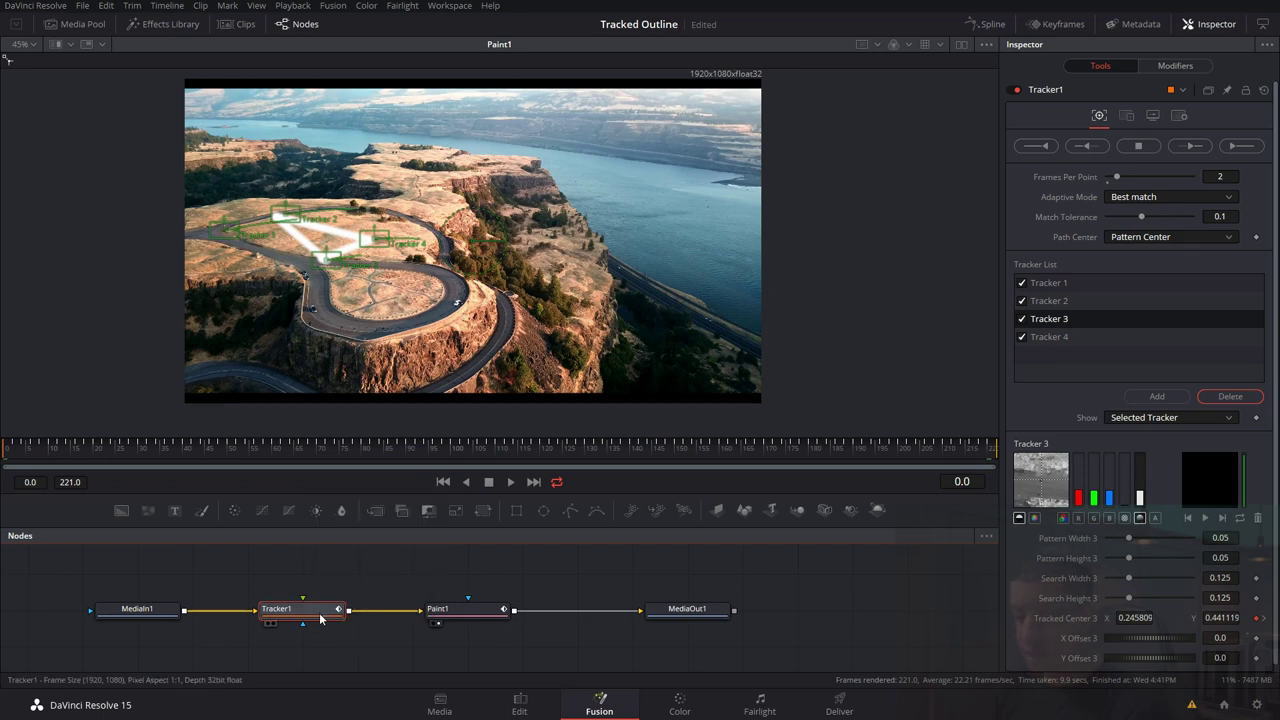
{"action": "key", "text": "F2"}
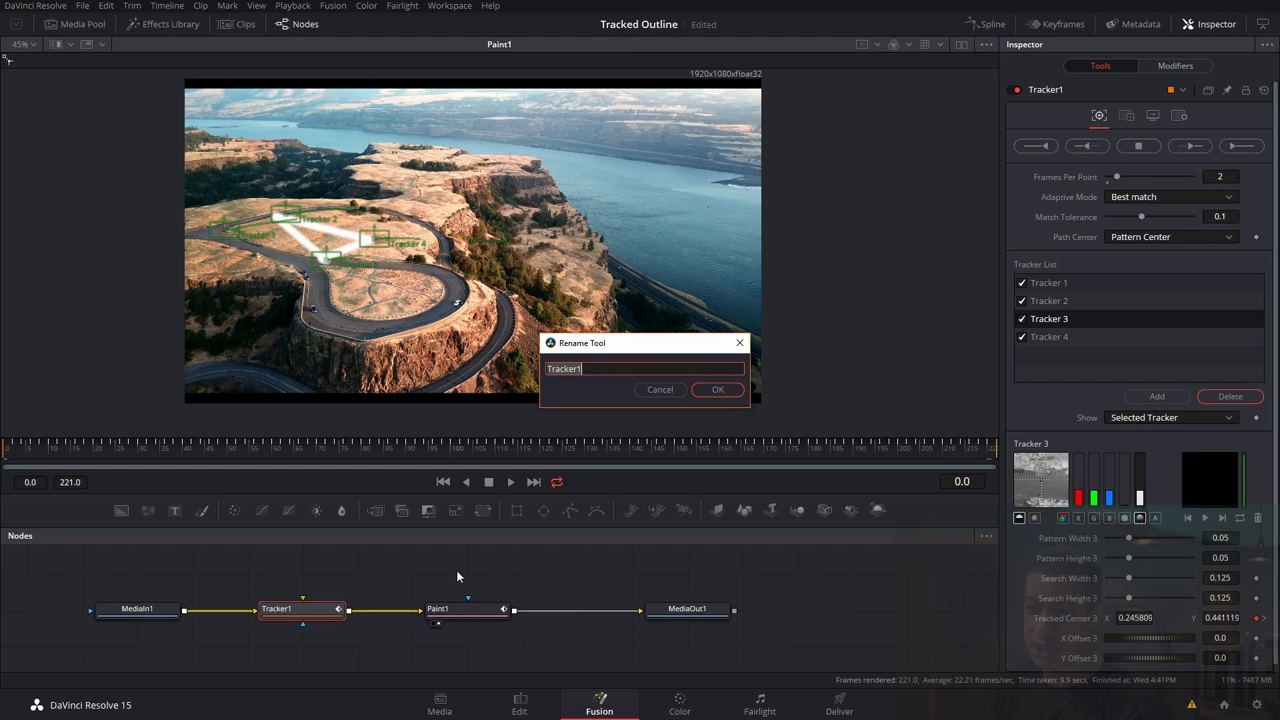
{"action": "left_click", "coordinate": [662, 390]}
{"action": "key", "text": "F2"}
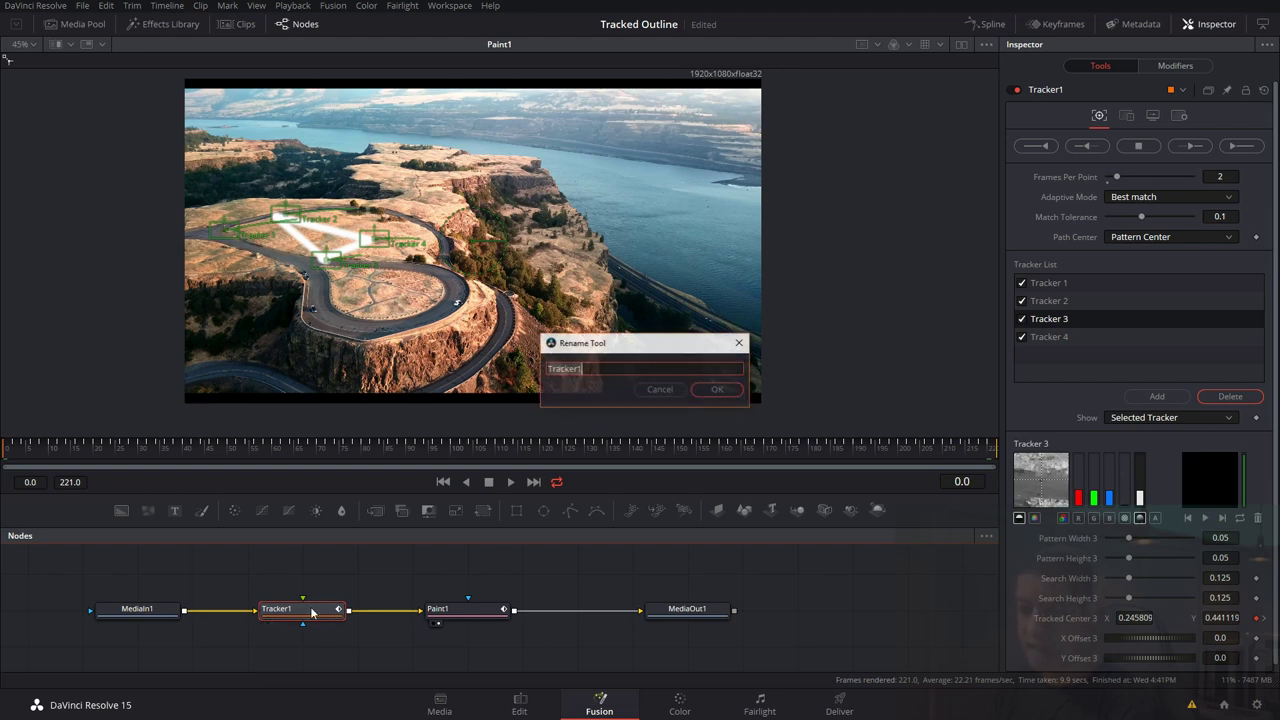
{"action": "key", "text": "BackSpace"}
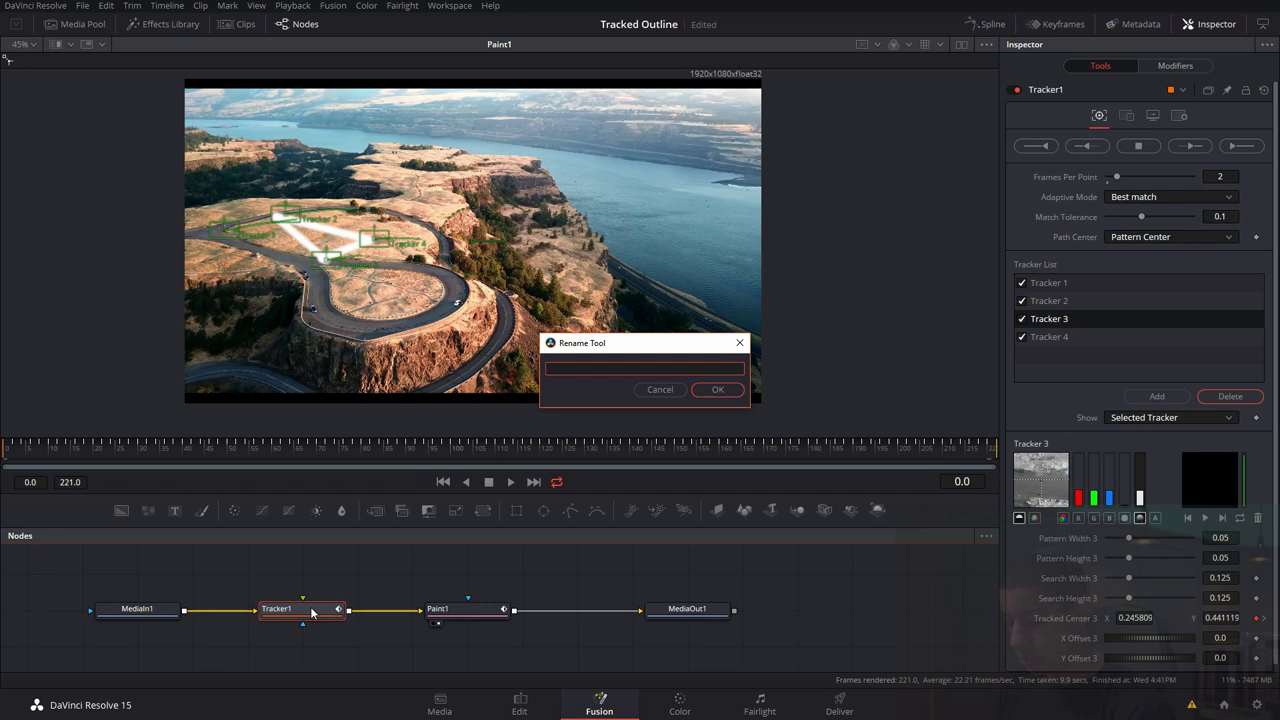
{"action": "type", "text": "track data"}
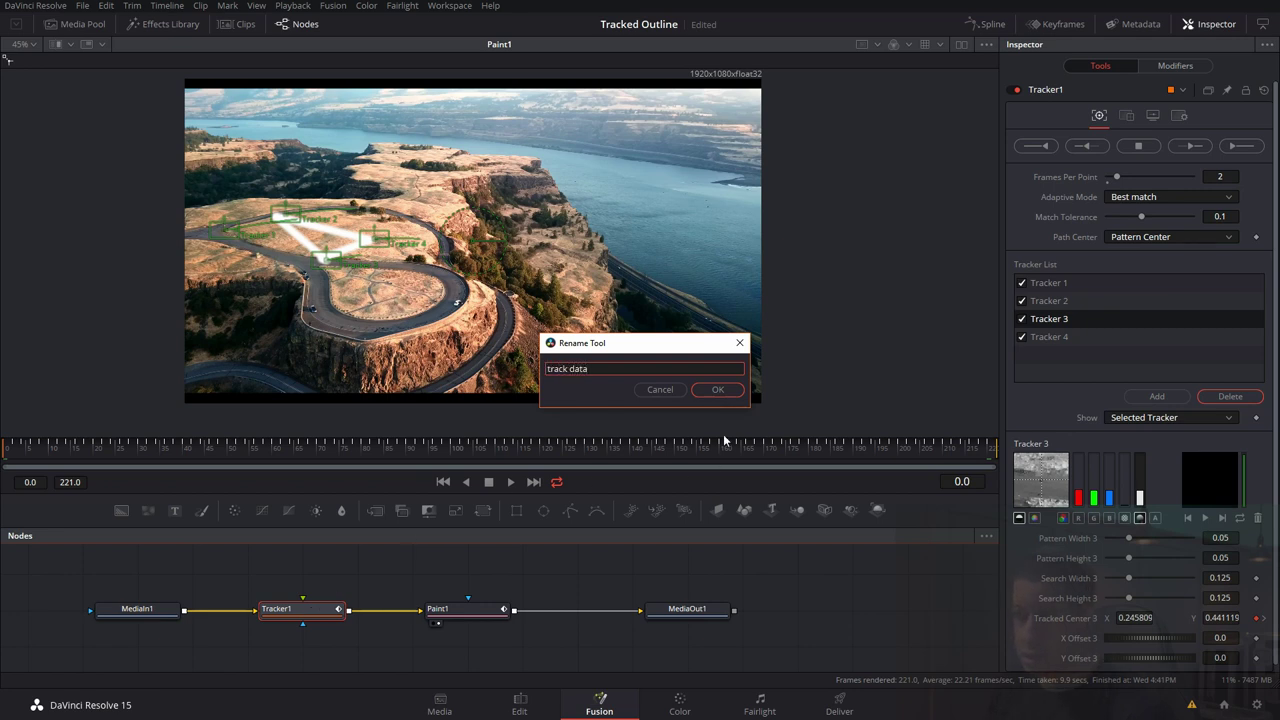
{"action": "left_click", "coordinate": [725, 392]}
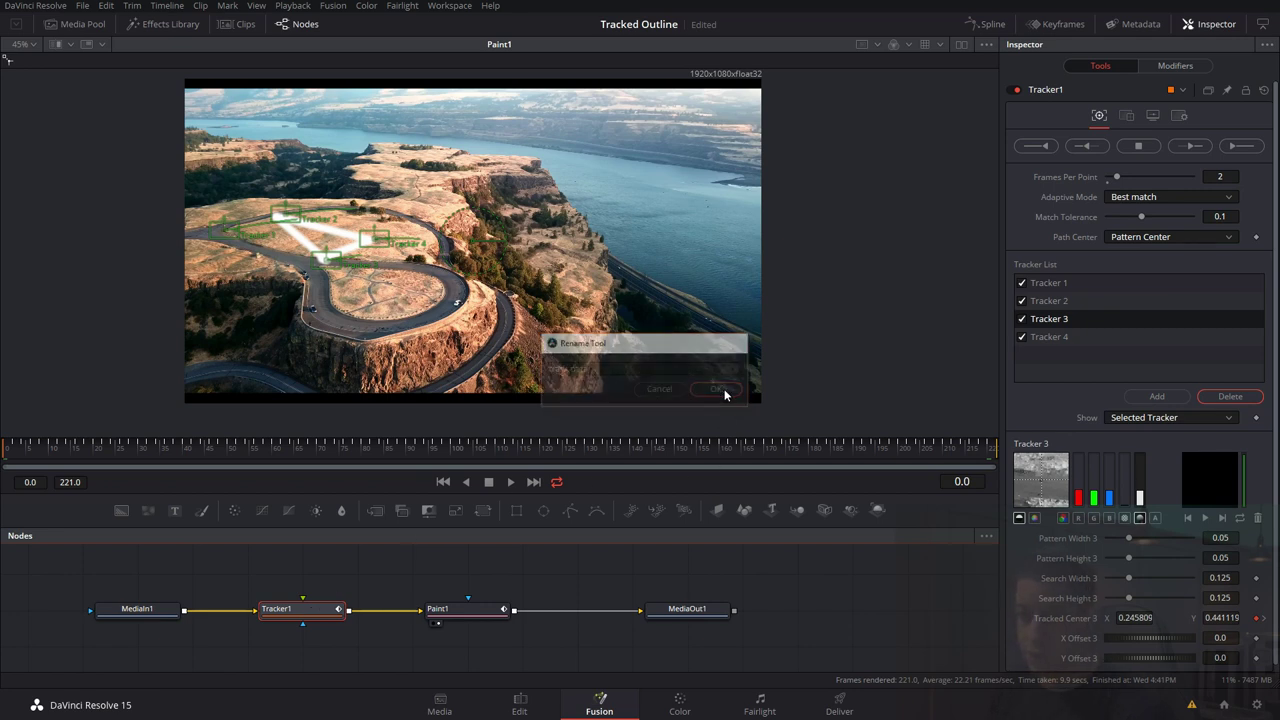
Step: Change Point 0's expression in Paint1 to trackdata.TrackedCenter1, matching the tracker on the outline's left corner
{"action": "left_click", "coordinate": [437, 611]}
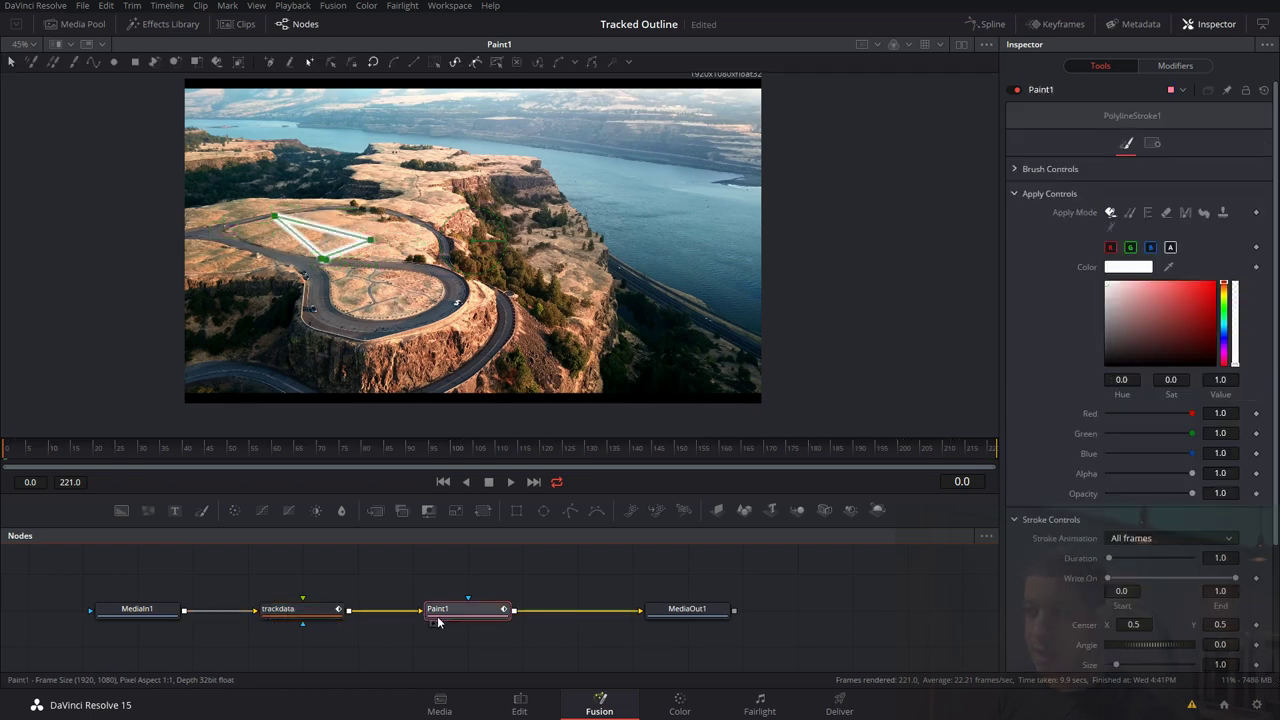
{"action": "left_click", "coordinate": [1187, 68]}
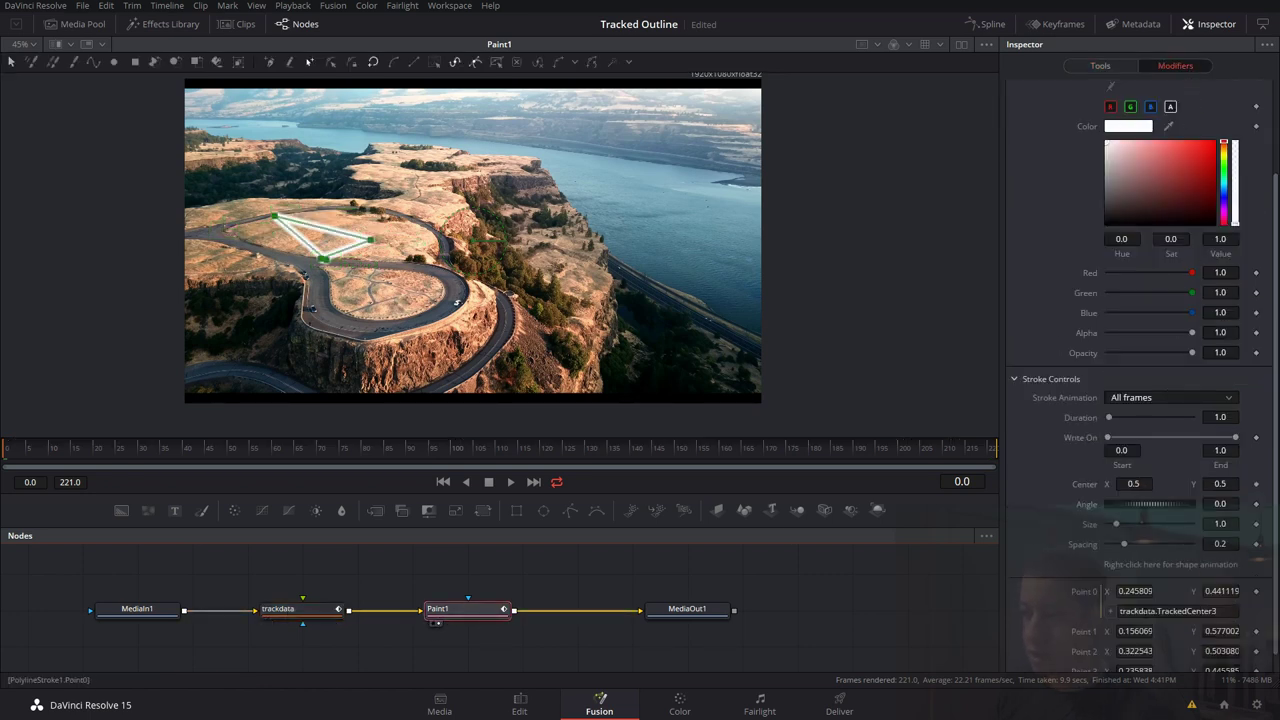
{"action": "scroll", "coordinate": [1034, 594], "scroll_direction": "down", "scroll_amount": 1}
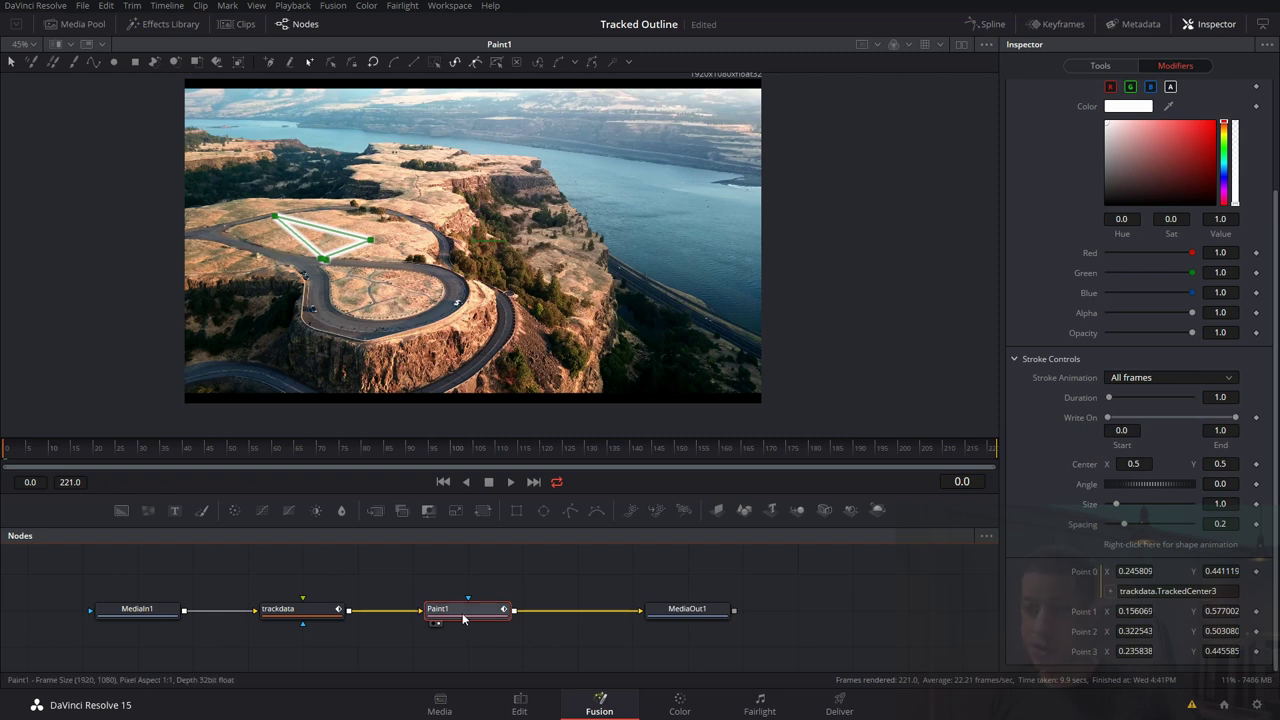
{"action": "left_click", "coordinate": [310, 614]}
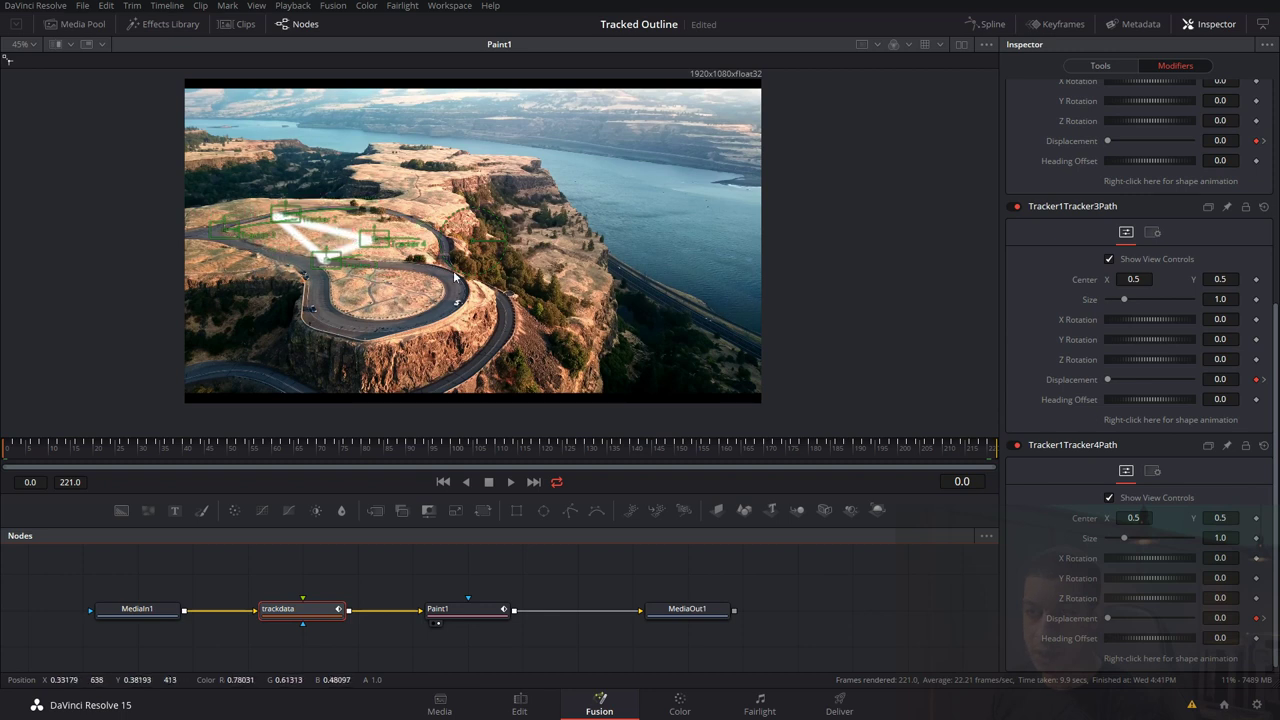
{"action": "left_click", "coordinate": [480, 612]}
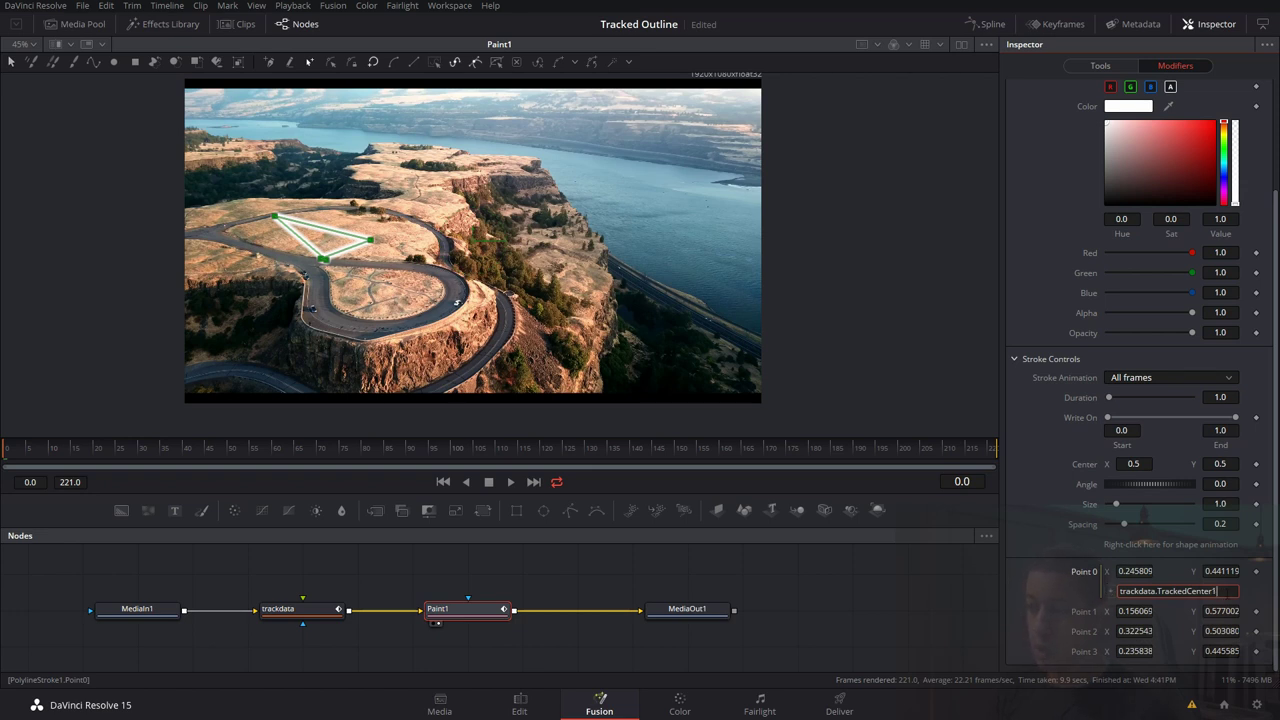
{"action": "key", "text": "Tab"}
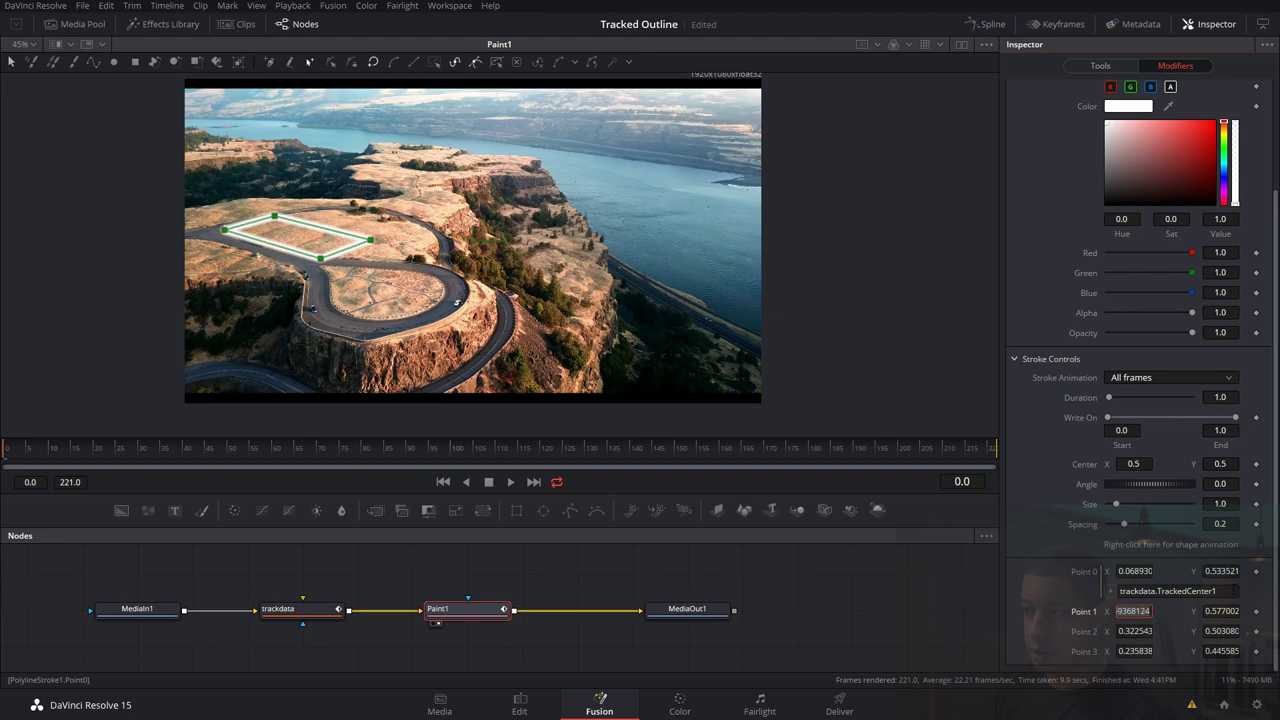
Step: Add an expression to Point 1 and set it to trackdata.TrackedCenter2
{"action": "left_click", "coordinate": [1120, 591]}
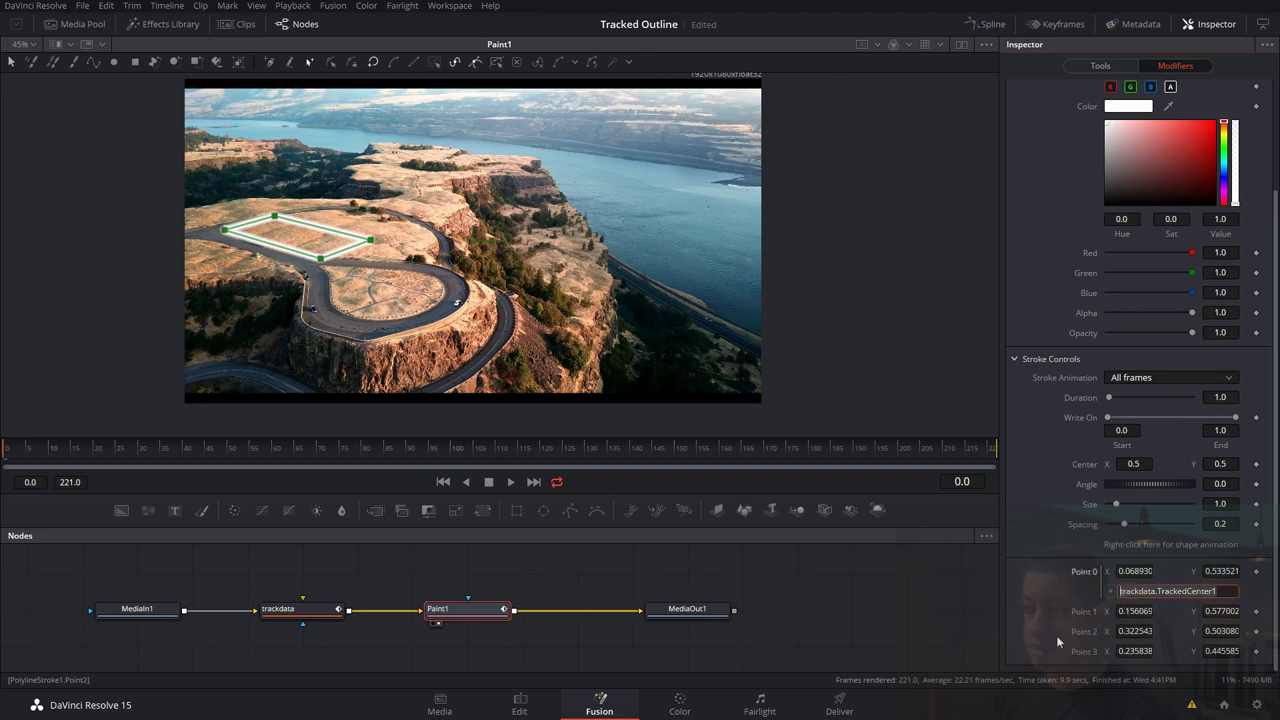
{"action": "right_click", "coordinate": [1080, 615]}
{"action": "left_click", "coordinate": [1110, 603]}
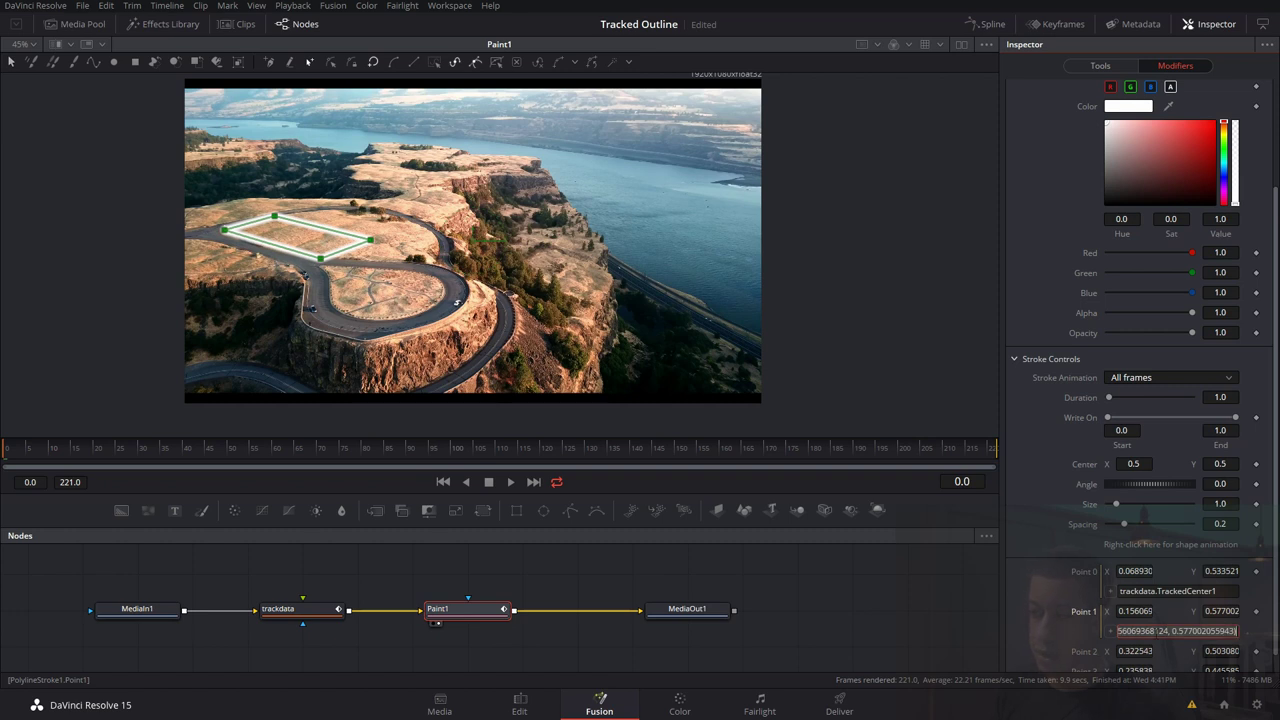
{"action": "type", "text": "trackdata.TrackedCenter1"}
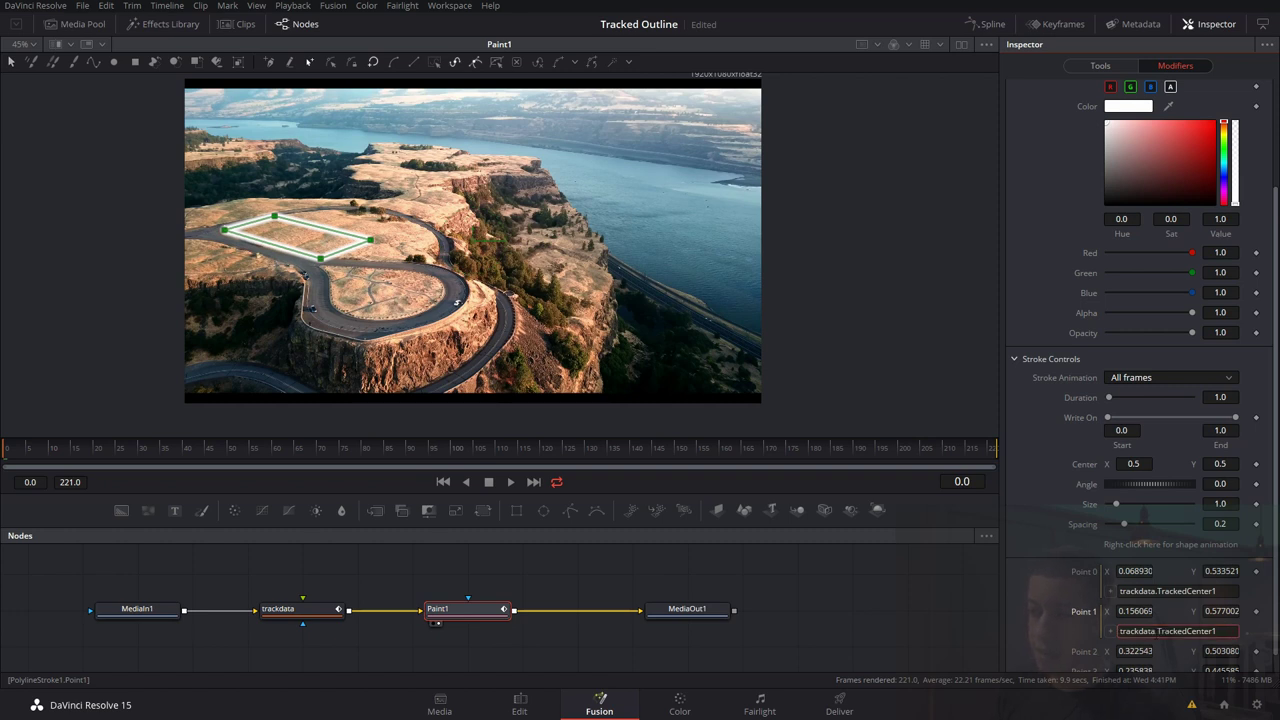
{"action": "key", "text": "Tab"}
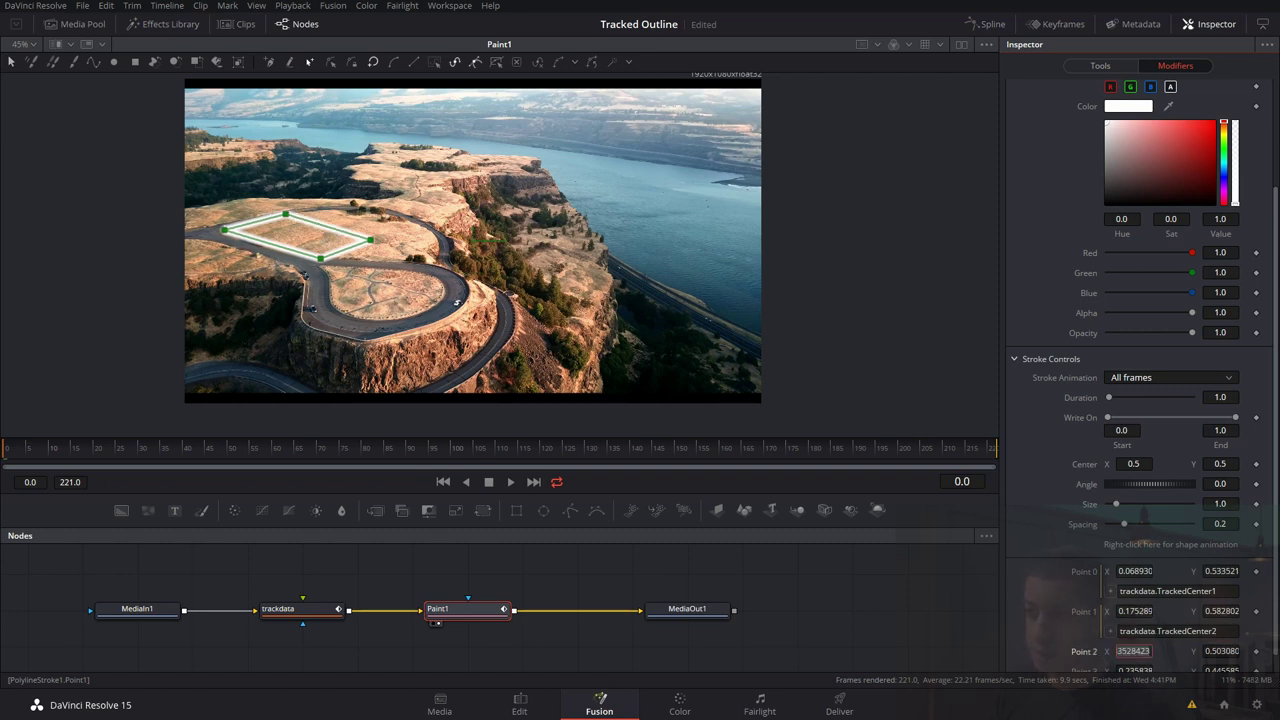
Step: Add an expression to Point 2 and set it to trackdata.TrackedCenter4
{"action": "scroll", "coordinate": [1131, 645], "scroll_direction": "down", "scroll_amount": 1}
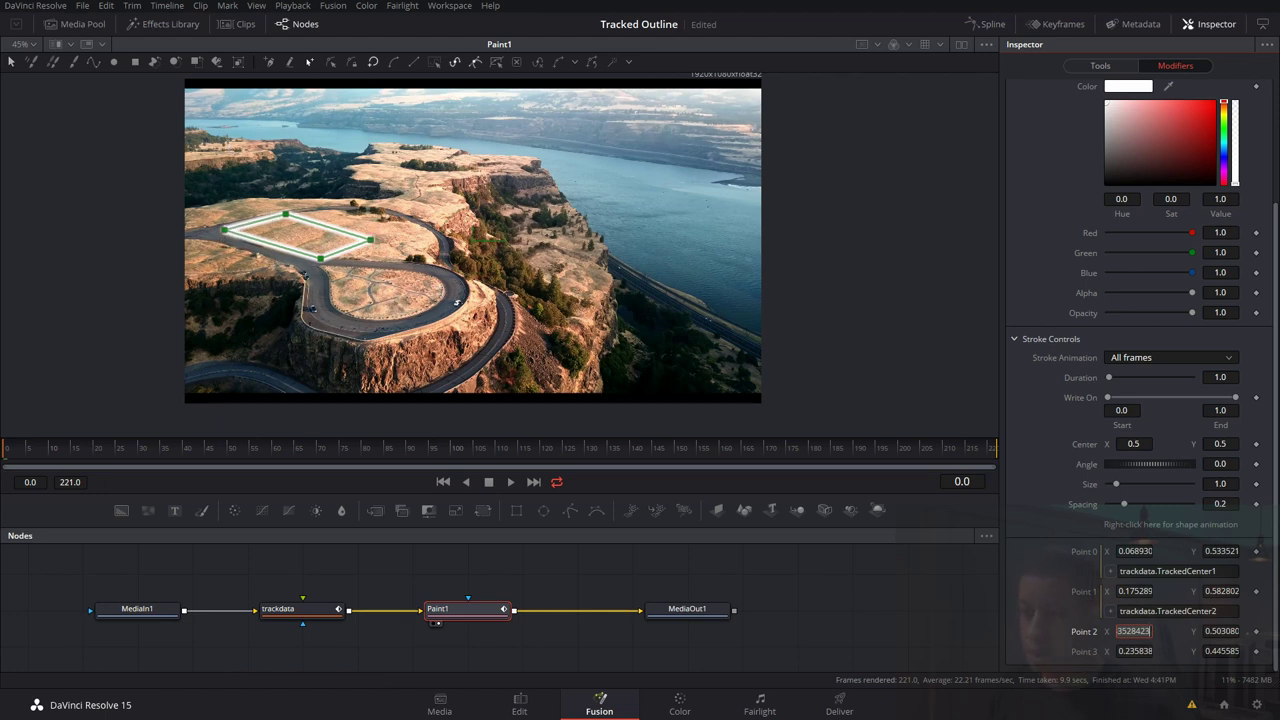
{"action": "left_click", "coordinate": [1118, 631]}
{"action": "key", "text": "equal"}
{"action": "type", "text": "trackdata.TrackedCenter"}
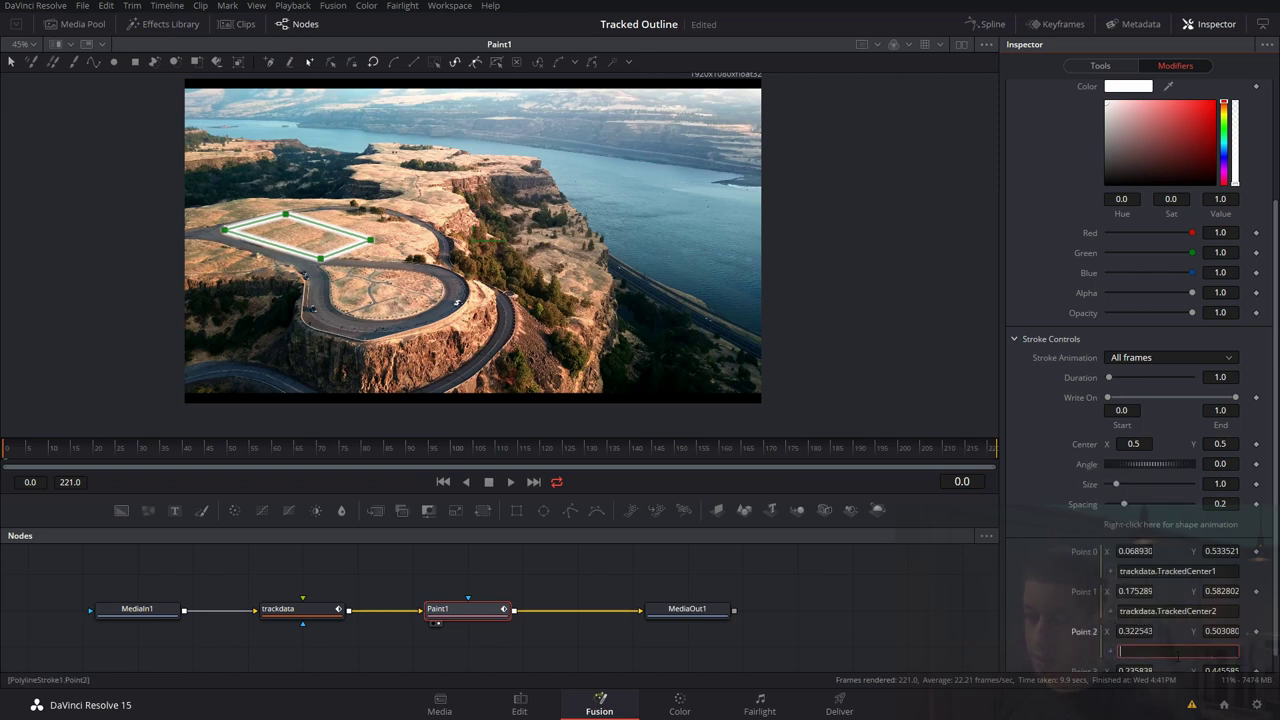
{"action": "type", "text": "4"}
{"action": "key", "text": "Return"}
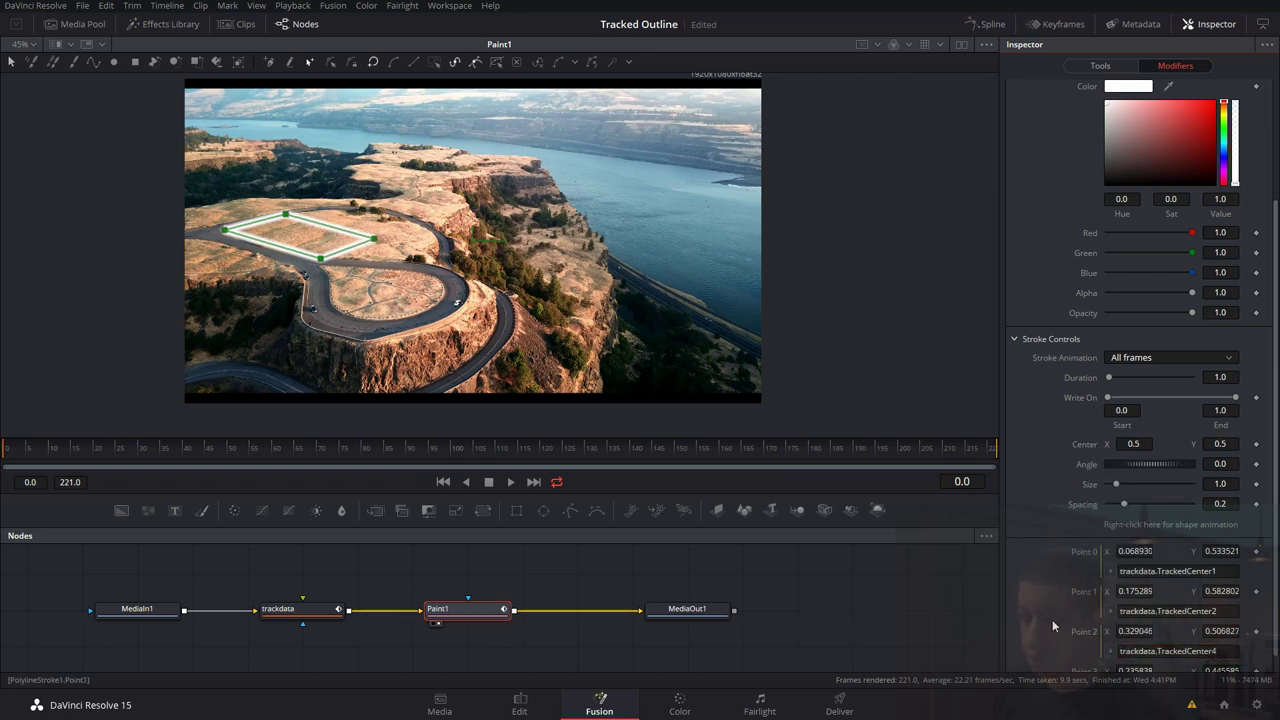
Step: Add an expression to Point 3 and set it to trackdata.TrackedCenter3
{"action": "scroll", "coordinate": [1052, 623], "scroll_direction": "down", "scroll_amount": 1}
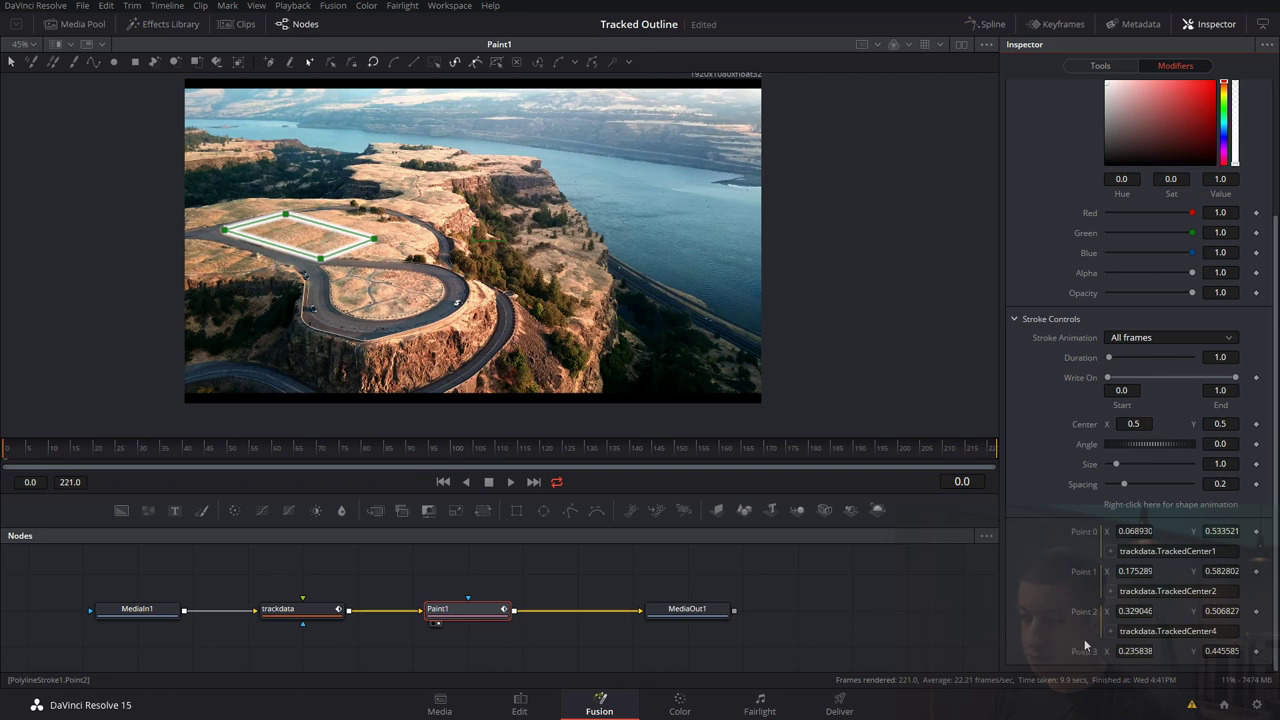
{"action": "scroll", "coordinate": [1143, 375], "scroll_direction": "down", "scroll_amount": 1}
{"action": "left_click", "coordinate": [1175, 651]}
{"action": "key", "text": "ctrl+a"}
{"action": "type", "text": "t"}
{"action": "key", "text": "BackSpace"}
{"action": "type", "text": "trackdata.TrackedCenter"}
{"action": "key", "text": "Return"}
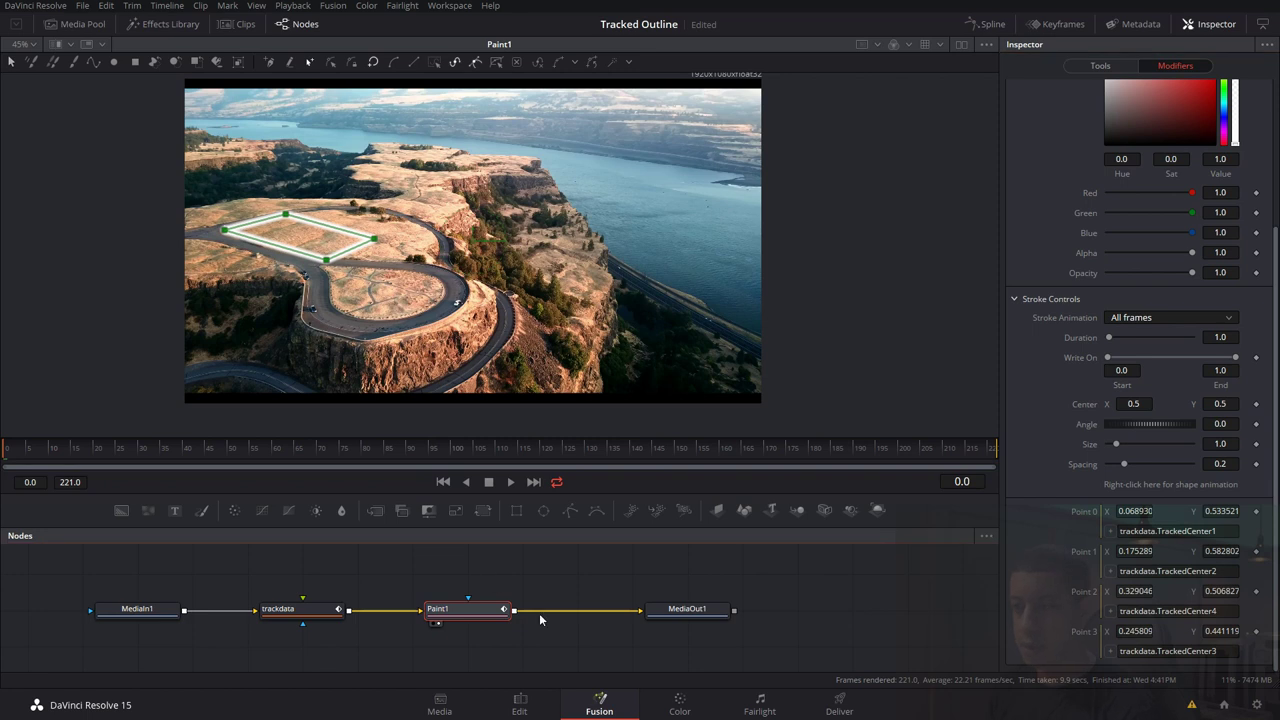
Step: Set the outline stroke's brush size to 0.0063 and play the composition to check the tracked outline
{"action": "scroll", "coordinate": [1049, 451], "scroll_direction": "up", "scroll_amount": 4}
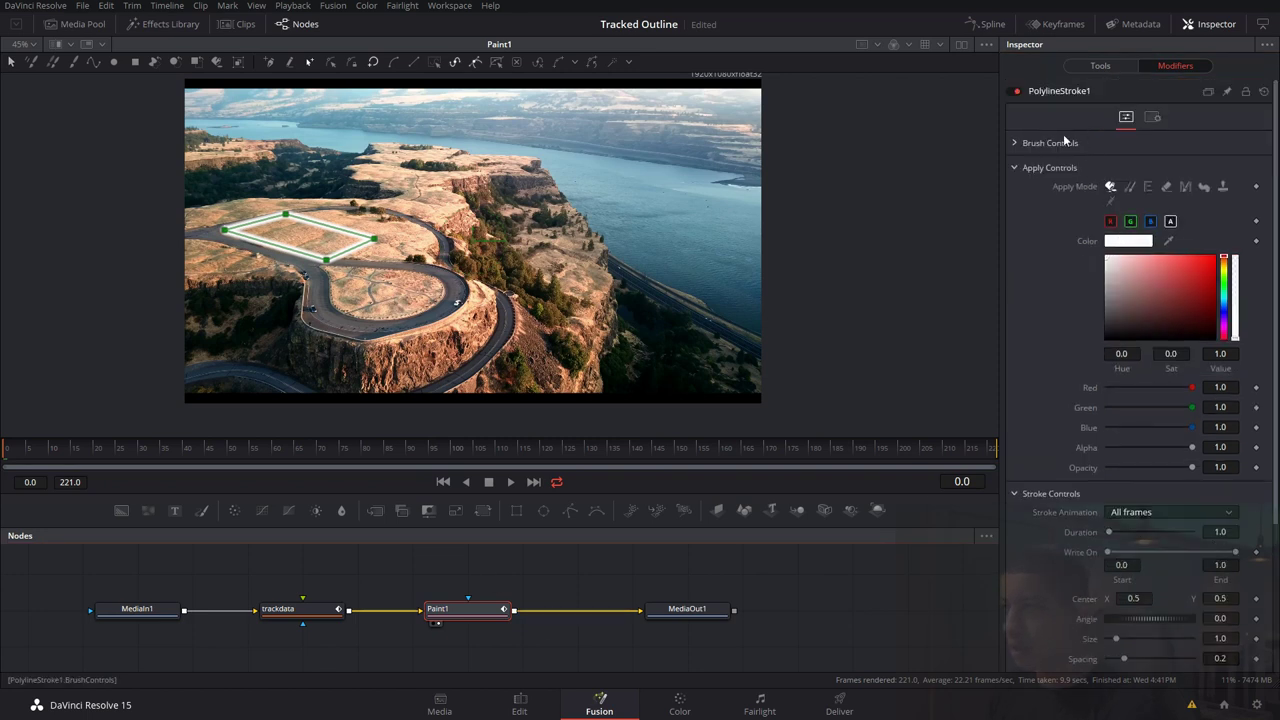
{"action": "left_click", "coordinate": [1014, 142]}
{"action": "left_click_drag", "start_coordinate": [1123, 201], "coordinate": [1115, 202]}
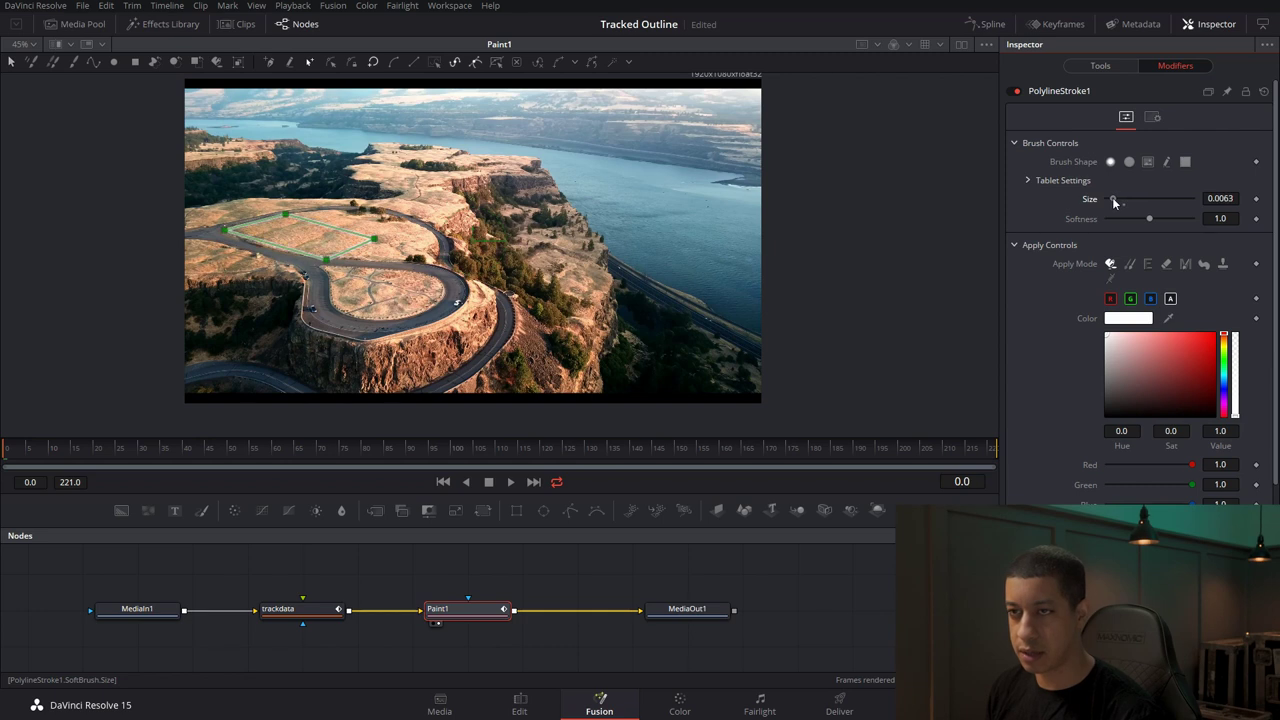
{"action": "left_click", "coordinate": [570, 571]}
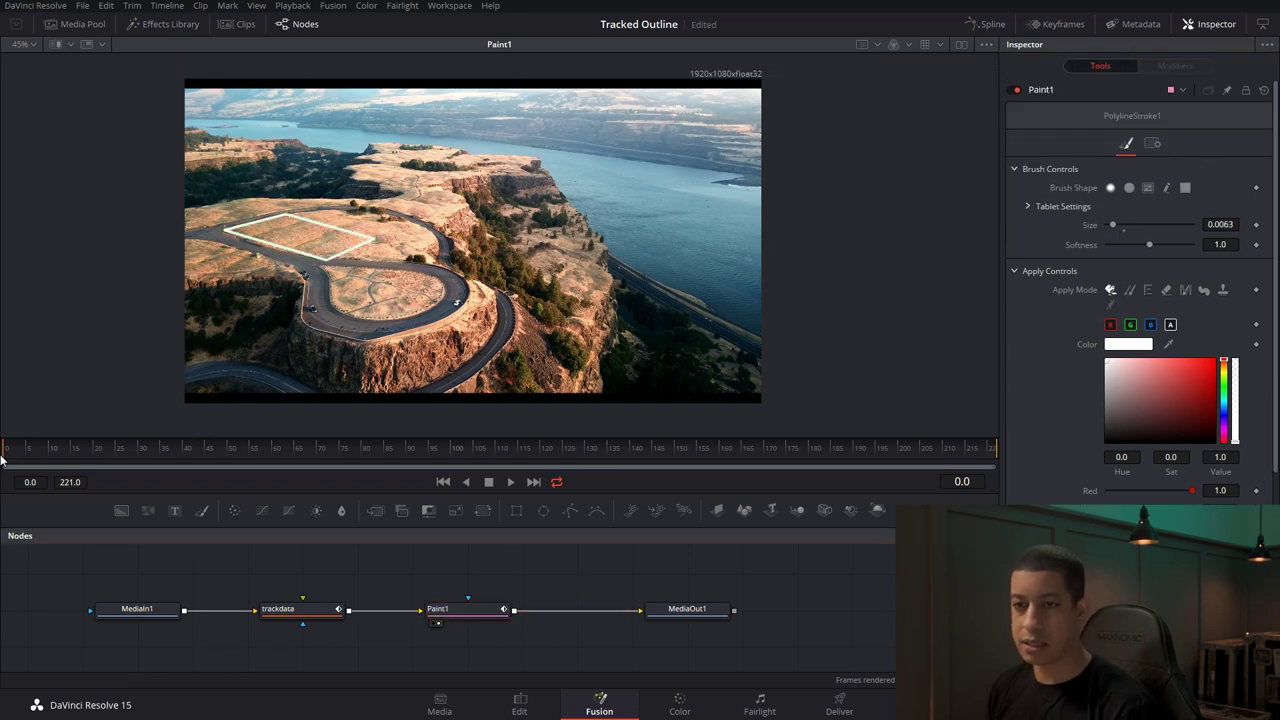
{"action": "left_click", "coordinate": [510, 481]}
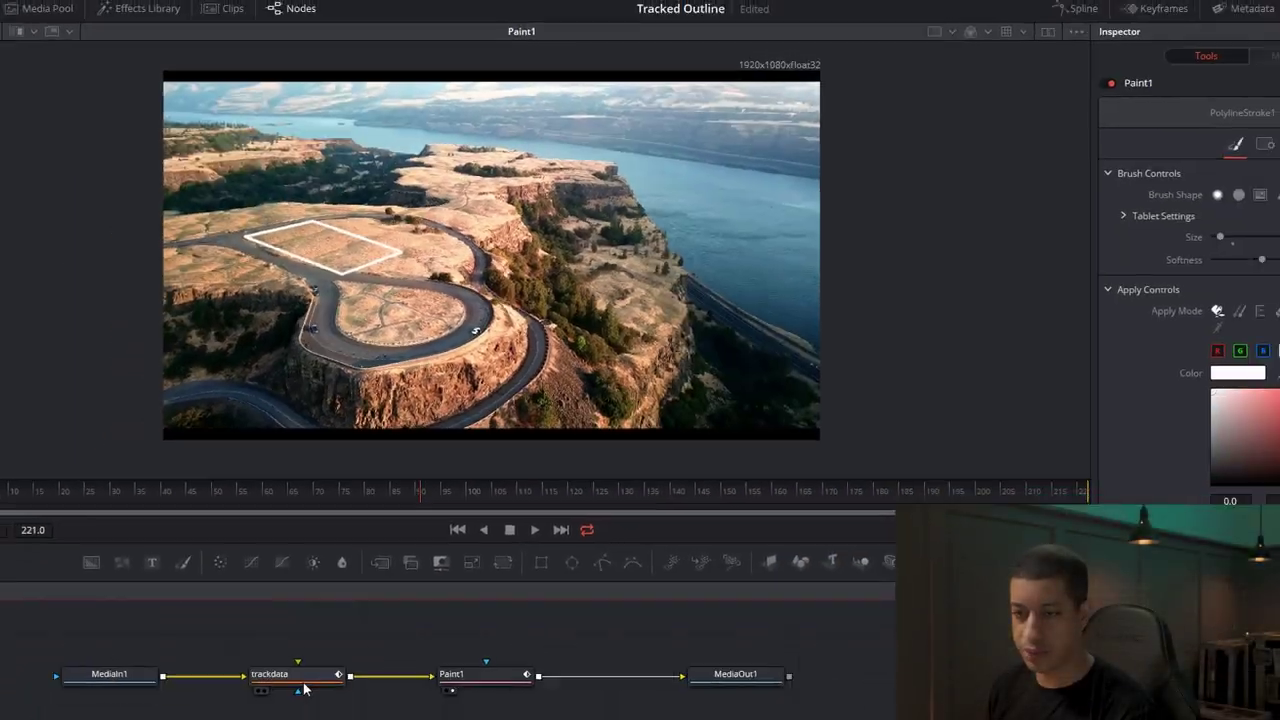
Step: At frame 104, move trackdata's Tracker 3 onto the parked cars, and return it to the outline's lower corner
{"action": "left_click", "coordinate": [304, 684]}
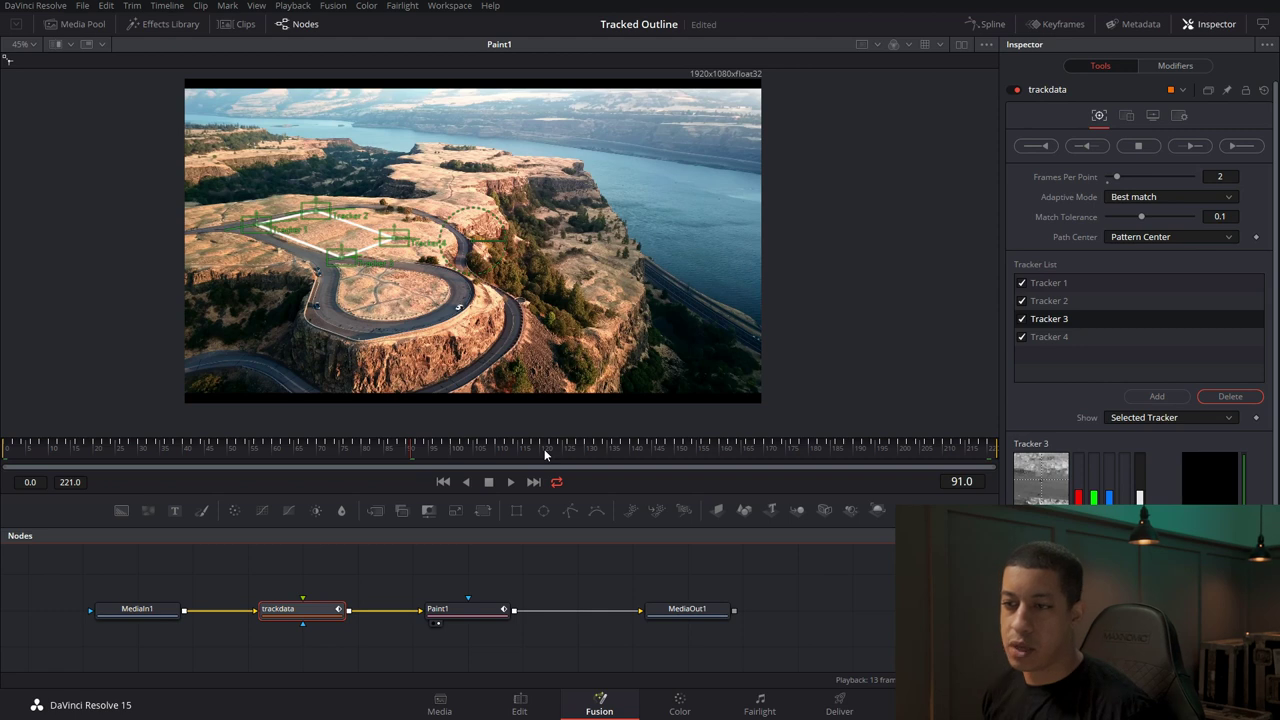
{"action": "left_click", "coordinate": [469, 447]}
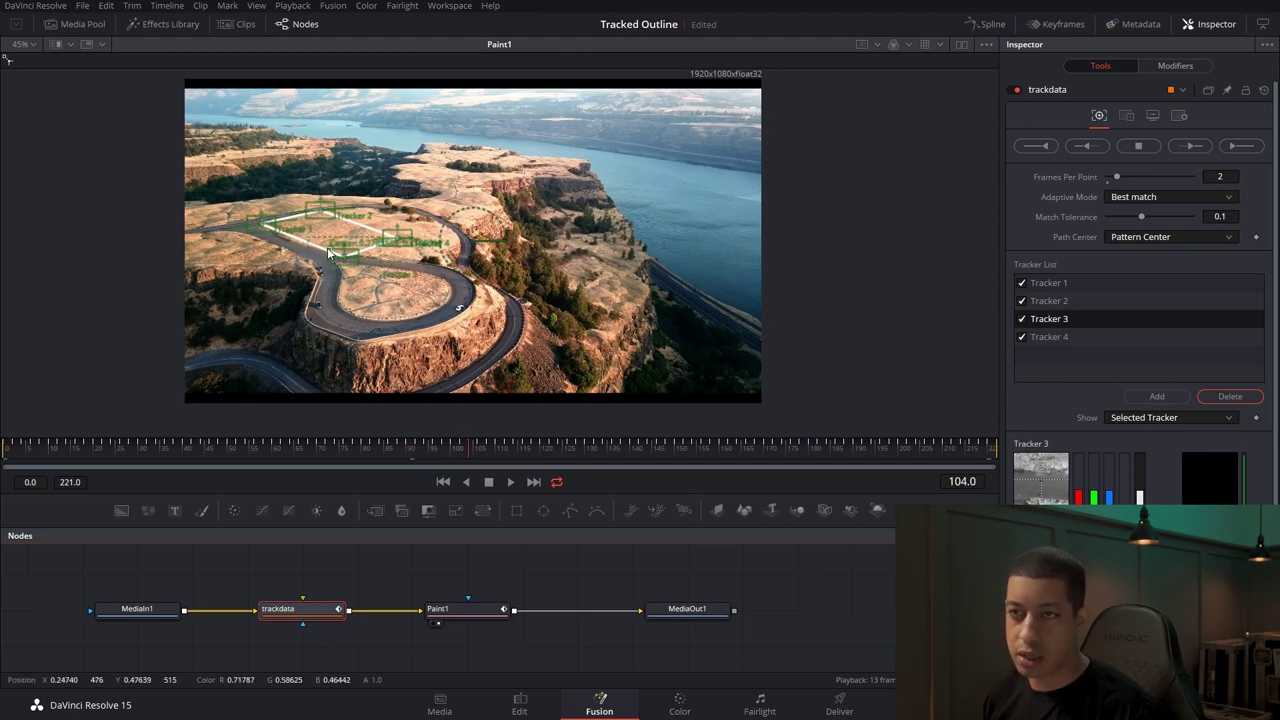
{"action": "left_click", "coordinate": [329, 253]}
{"action": "left_click_drag", "start_coordinate": [329, 253], "coordinate": [329, 253]}
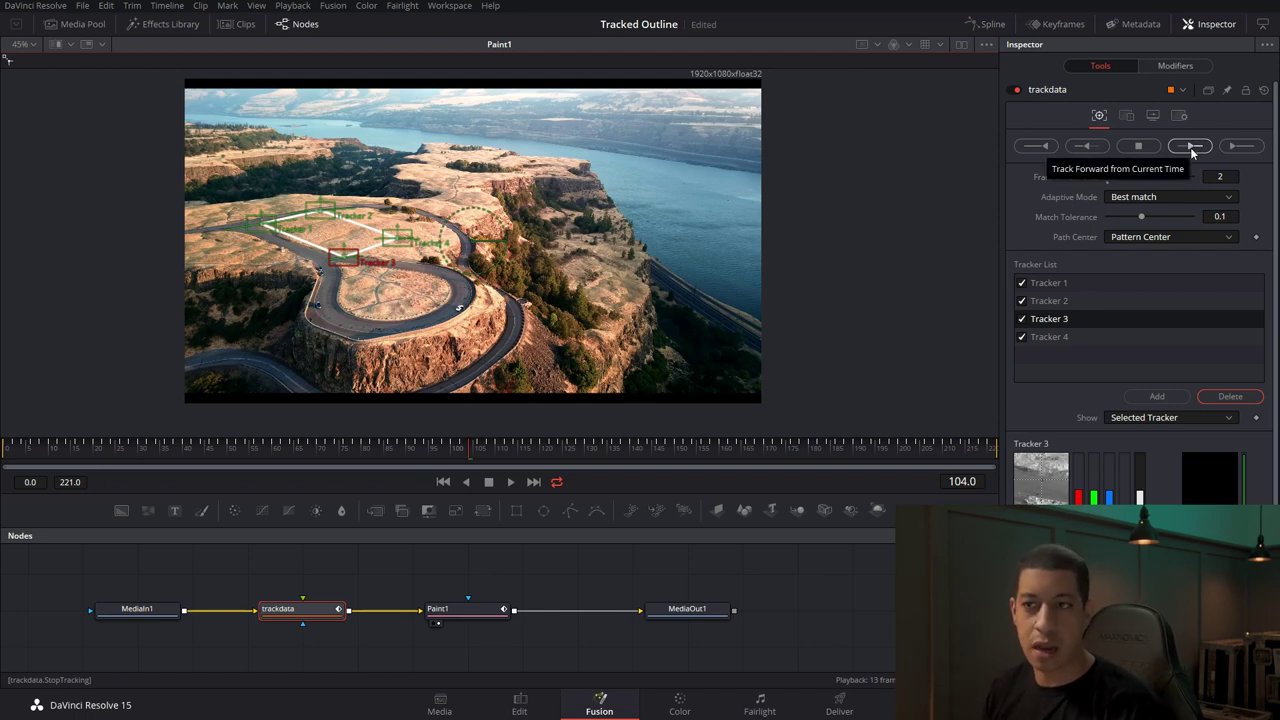
{"action": "left_click_drag", "start_coordinate": [333, 253], "coordinate": [316, 312]}
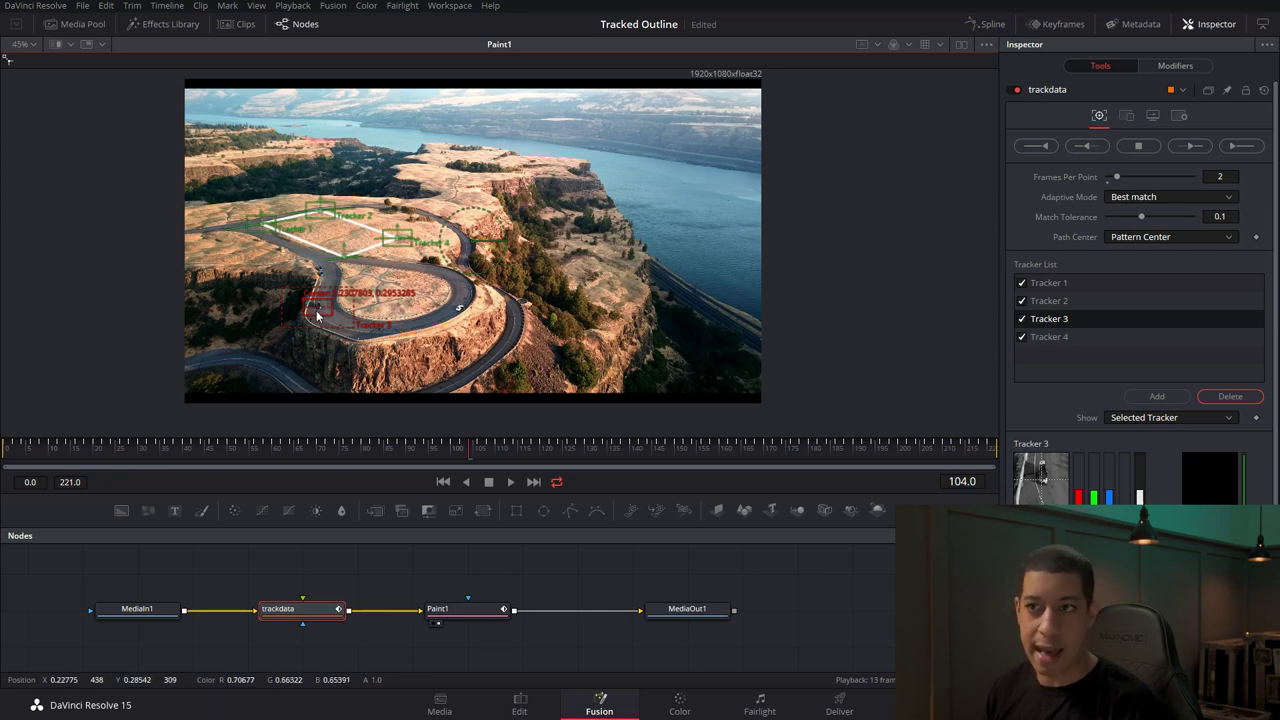
{"action": "left_click_drag", "start_coordinate": [303, 302], "coordinate": [331, 254]}
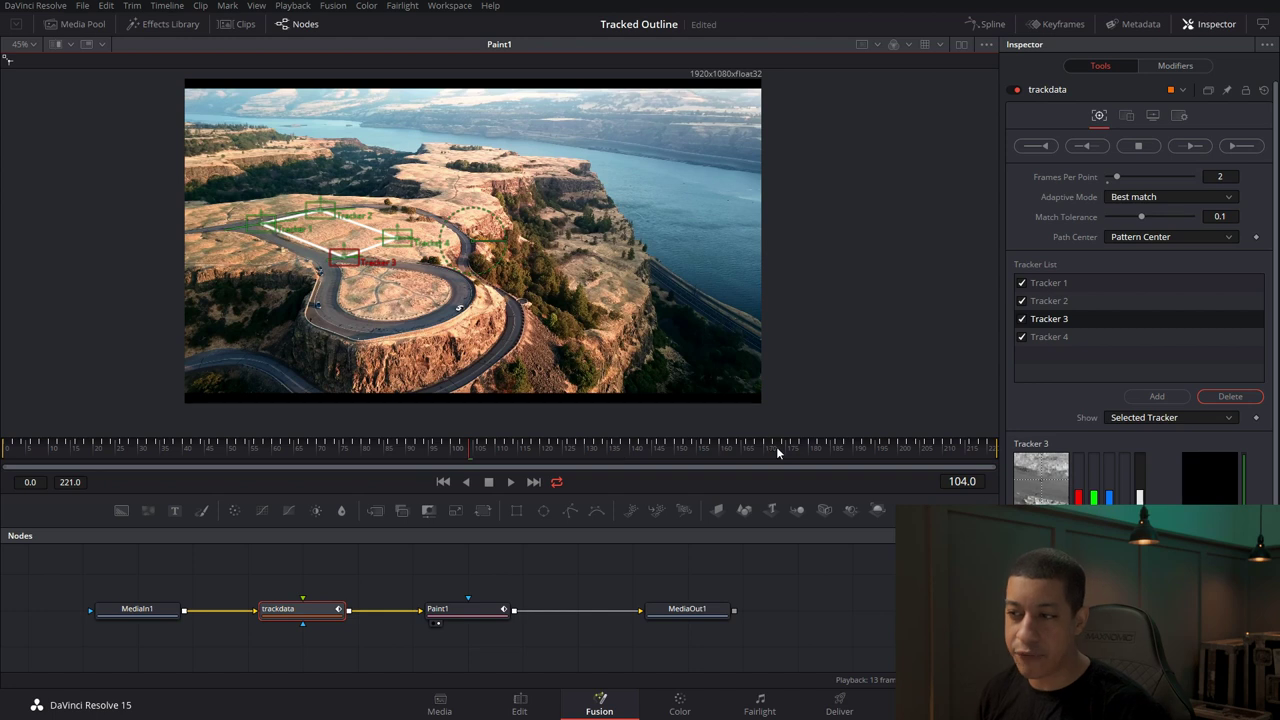
Step: Move Tracker 3 onto the ground inside the road loop, and realign it precisely with the outline's lower corner
{"action": "left_click", "coordinate": [457, 617]}
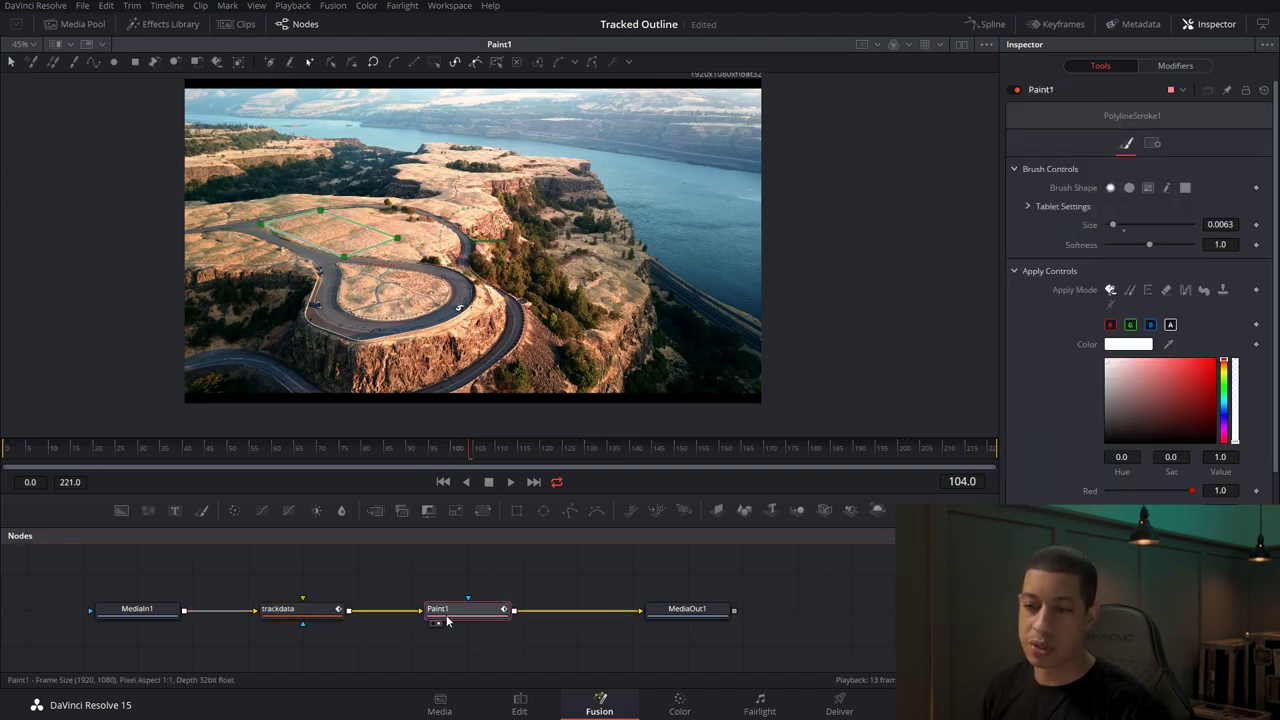
{"action": "left_click", "coordinate": [305, 612]}
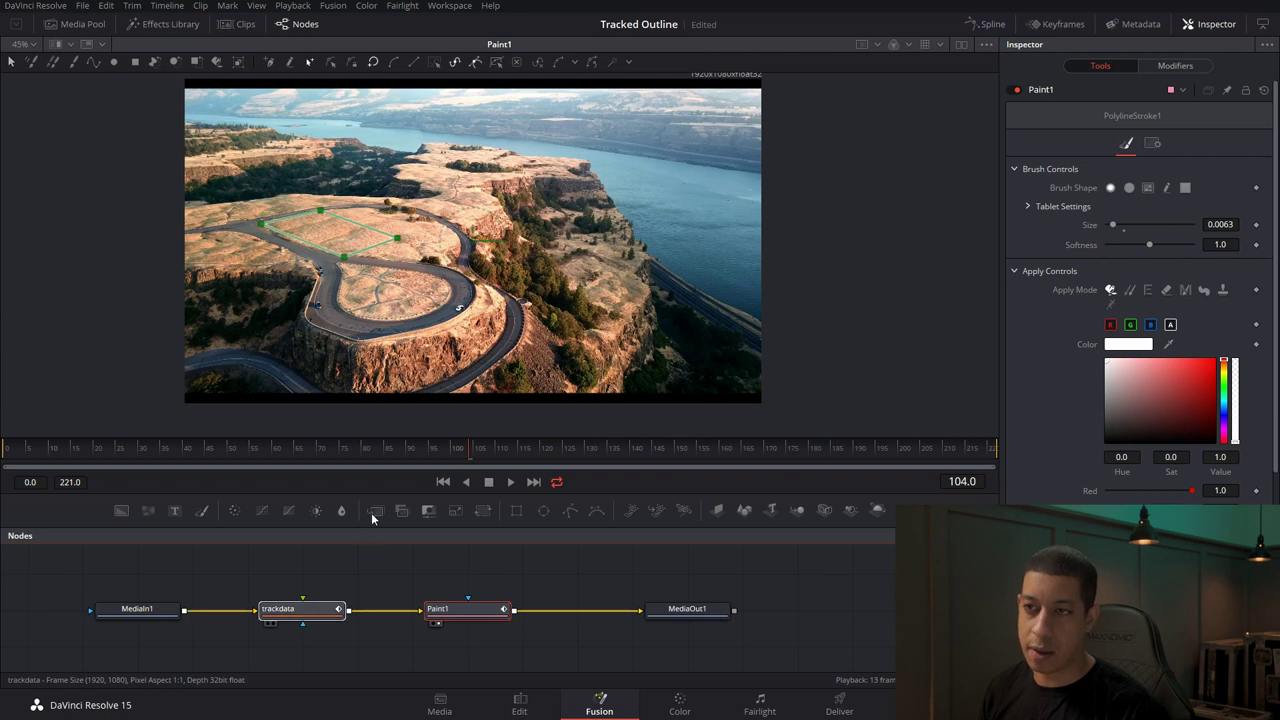
{"action": "left_click_drag", "start_coordinate": [330, 253], "coordinate": [402, 298]}
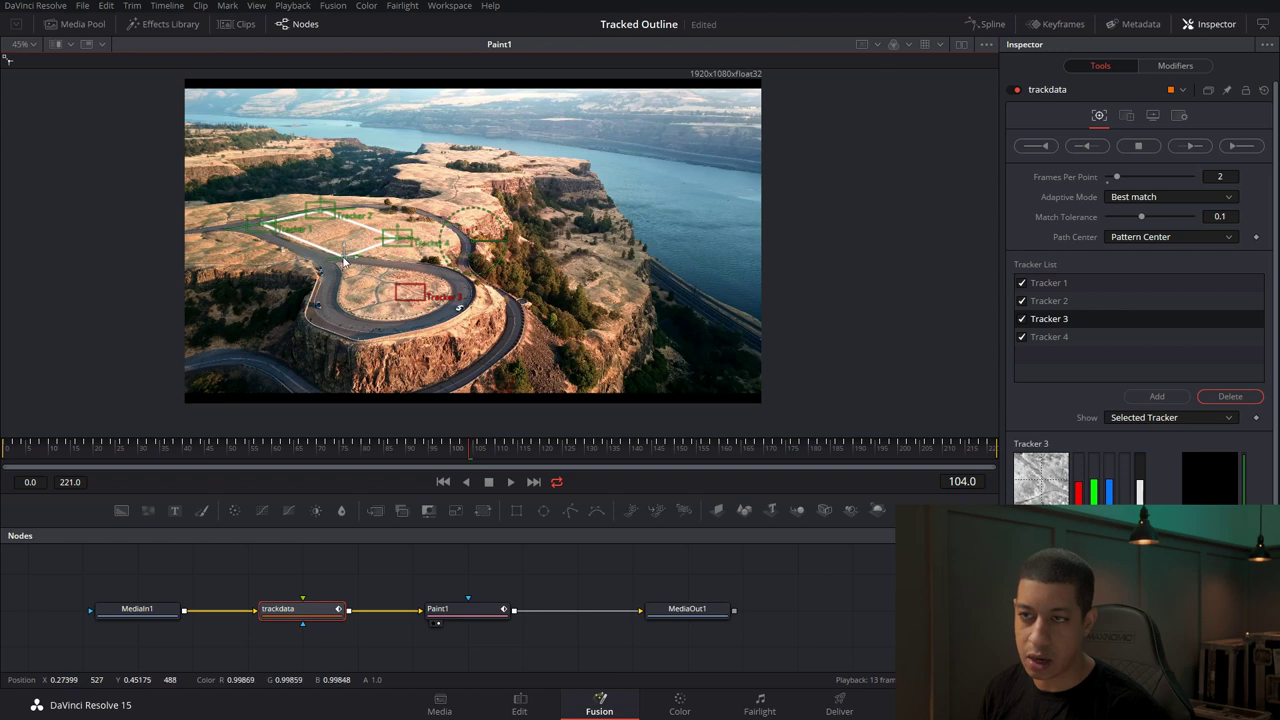
{"action": "scroll", "coordinate": [346, 264], "scroll_direction": "up", "scroll_amount": 5}
{"action": "scroll", "coordinate": [343, 262], "scroll_direction": "up", "scroll_amount": 2}
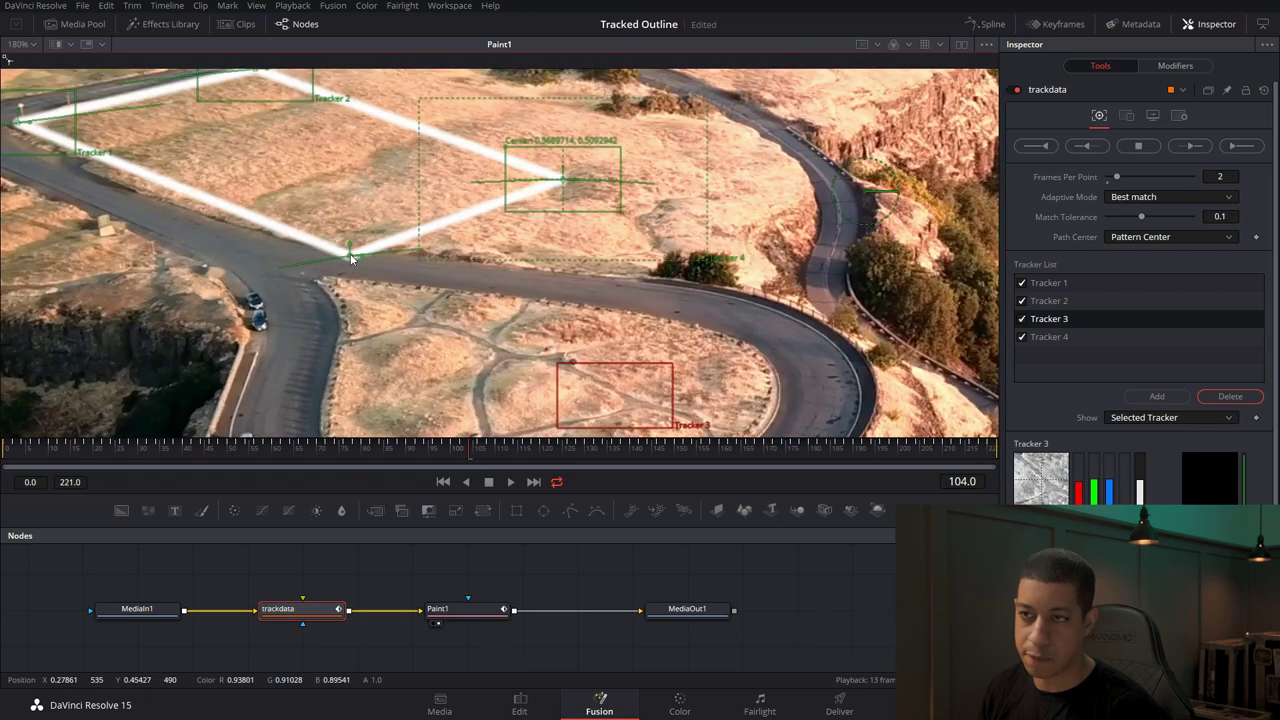
{"action": "left_click_drag", "start_coordinate": [553, 363], "coordinate": [293, 232]}
{"action": "scroll", "coordinate": [293, 232], "scroll_direction": "down", "scroll_amount": 4}
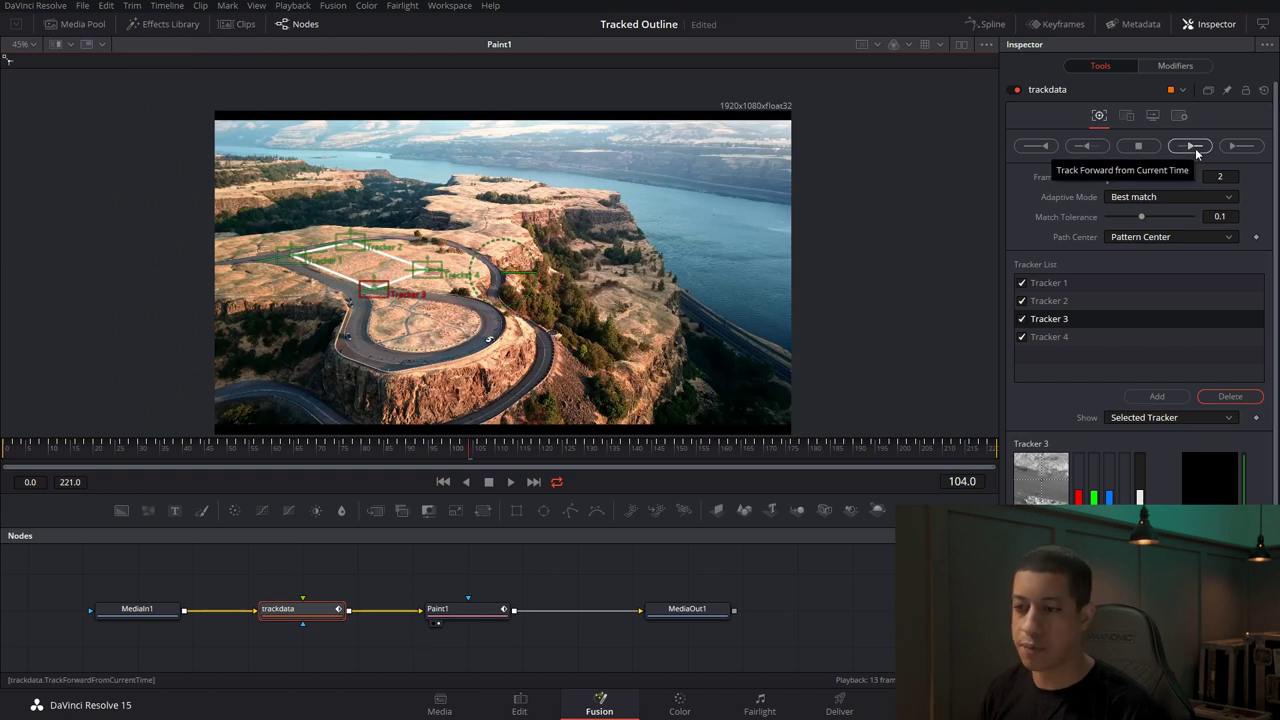
Step: Switch to the Edit page and play Timeline 1 across the cut into Fusion Clip 1
{"action": "left_click", "coordinate": [655, 590]}
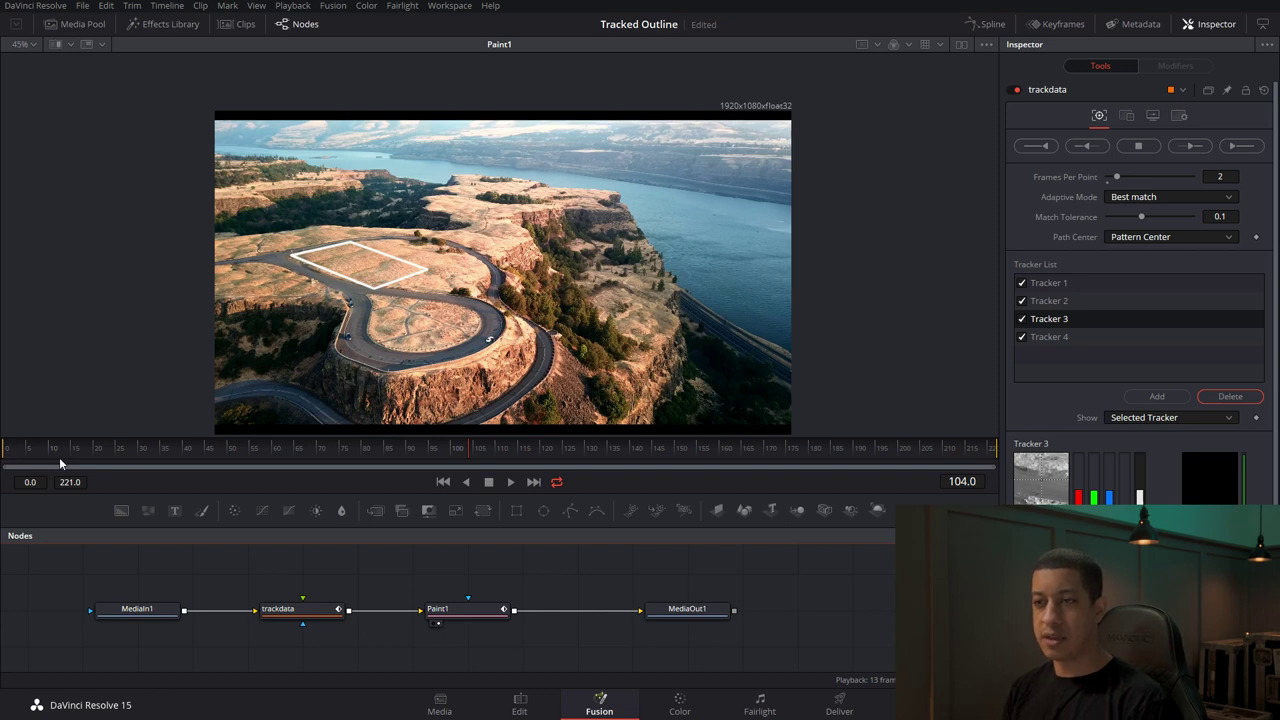
{"action": "left_click", "coordinate": [517, 706]}
{"action": "left_click_drag", "start_coordinate": [425, 455], "coordinate": [300, 451]}
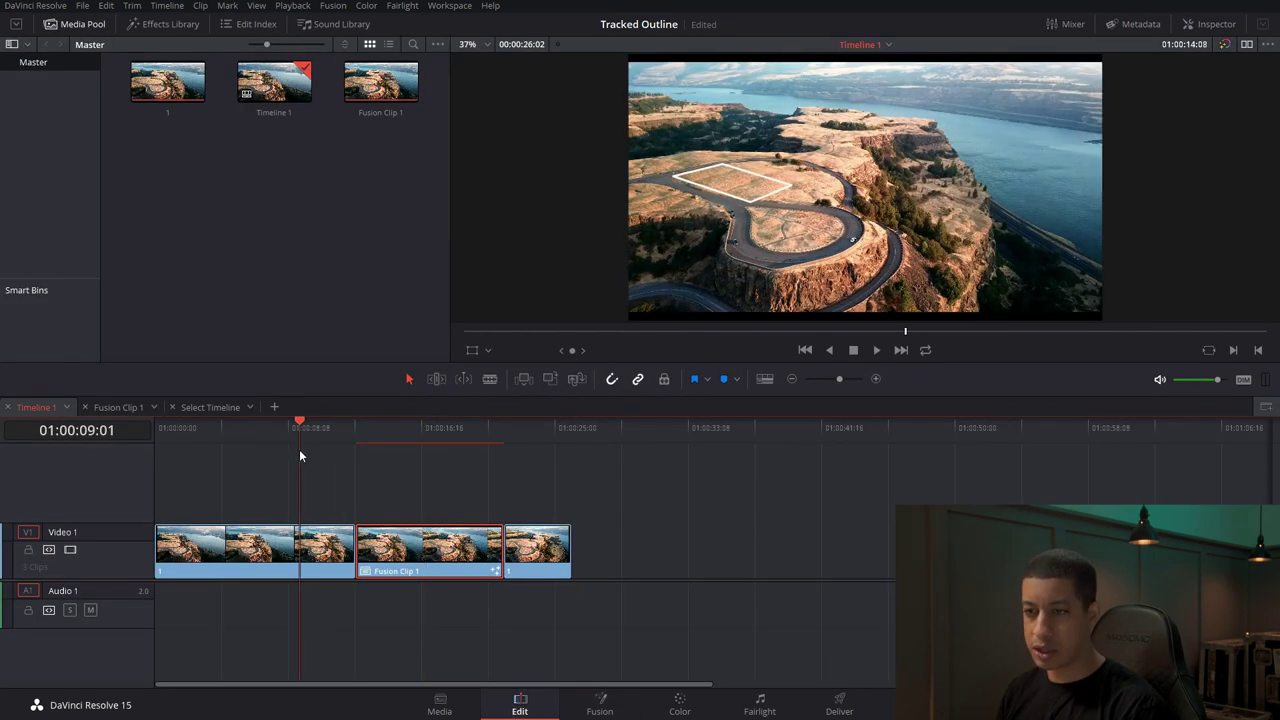
{"action": "key", "text": "space"}
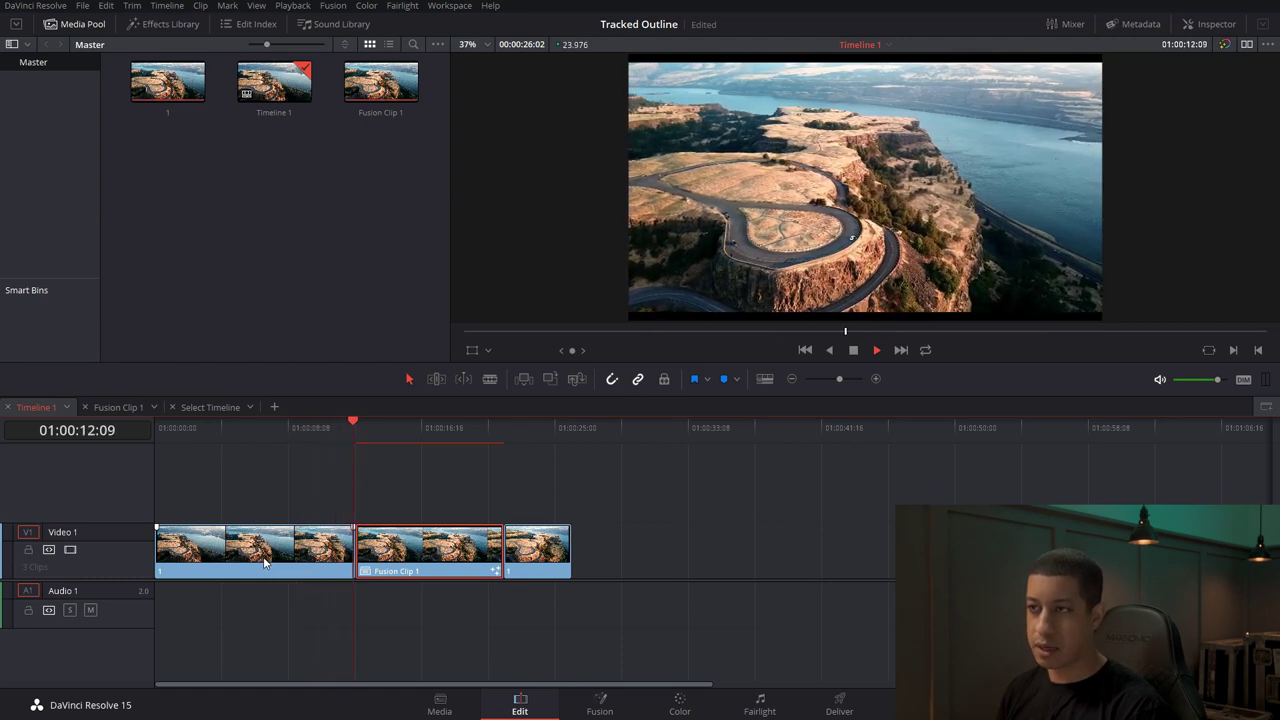
{"action": "key", "text": "space"}
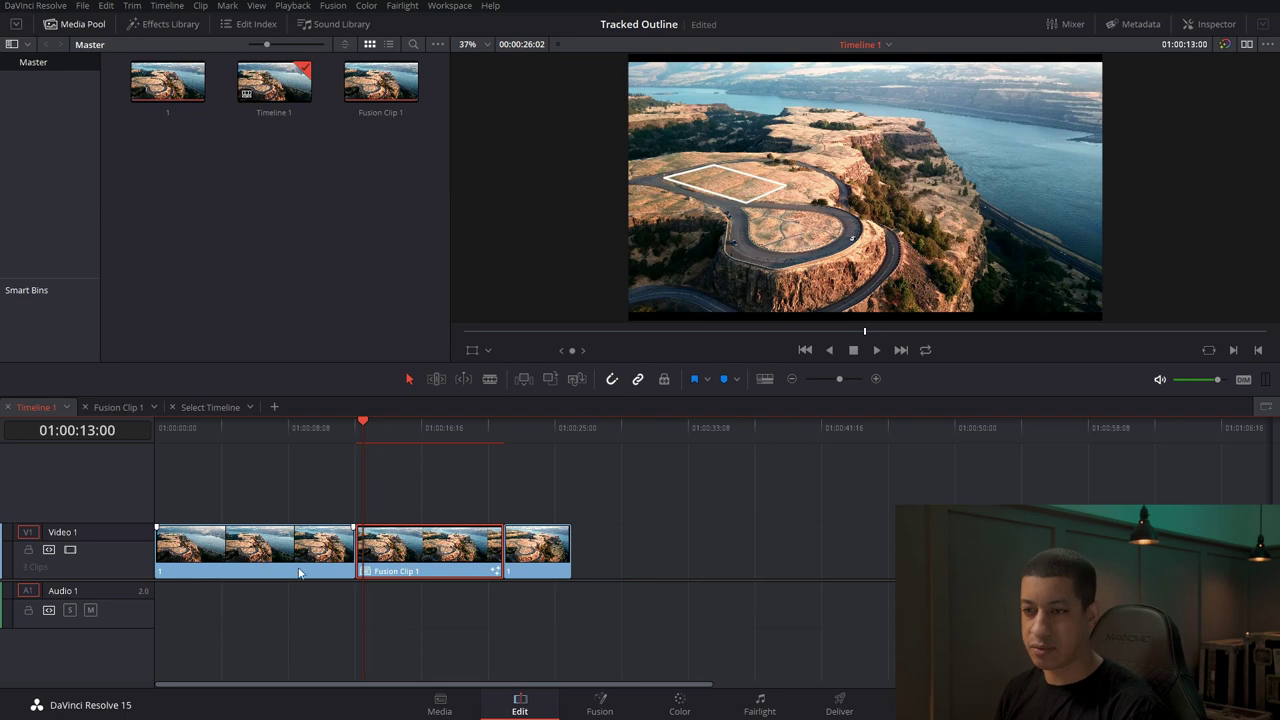
Step: Return to the Fusion page, try partial Write On ranges on Paint1's stroke, and restore Start 0.0 and End 1.0
{"action": "left_click", "coordinate": [600, 705]}
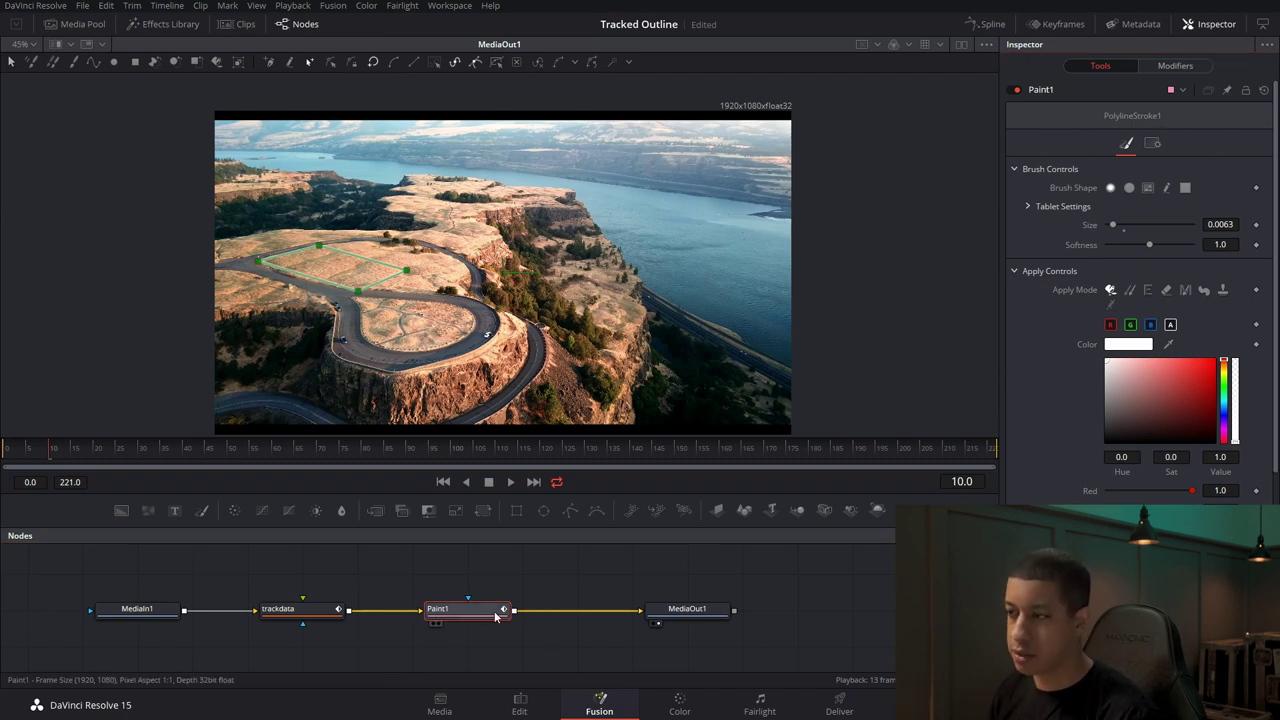
{"action": "scroll", "coordinate": [1085, 415], "scroll_direction": "down", "scroll_amount": 3}
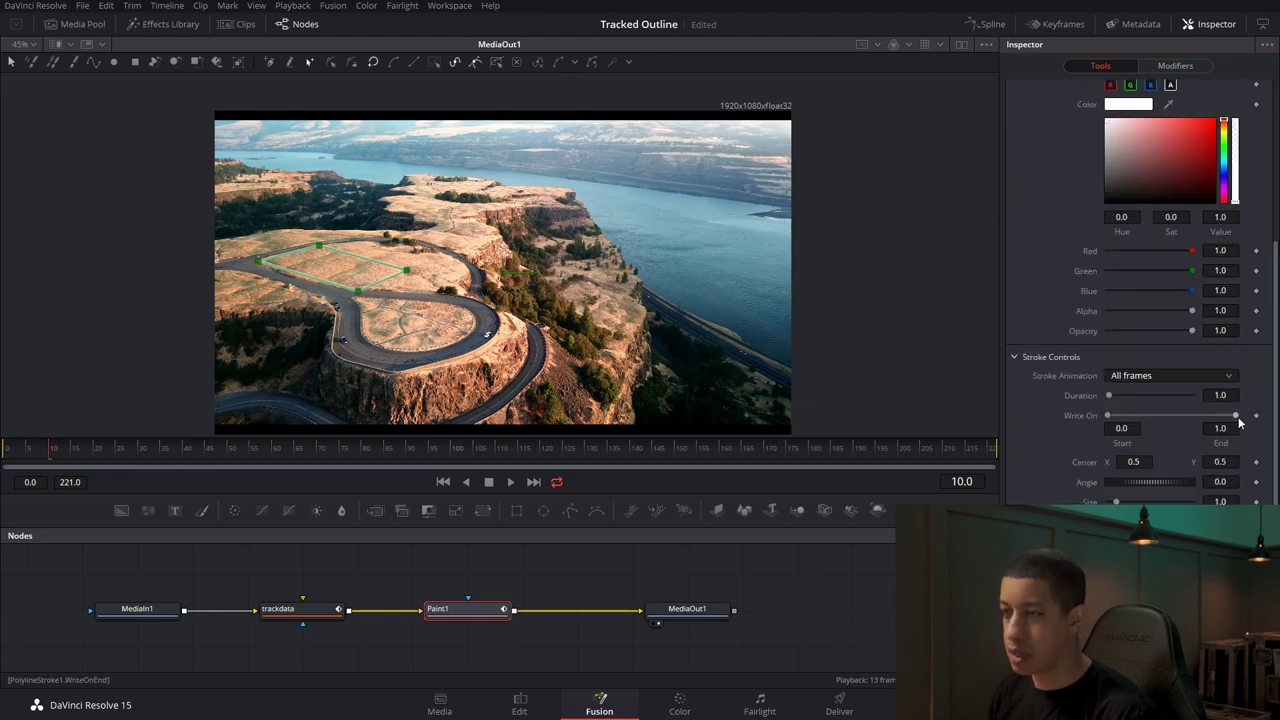
{"action": "left_click_drag", "start_coordinate": [1236, 415], "coordinate": [1166, 415]}
{"action": "left_click", "coordinate": [782, 594]}
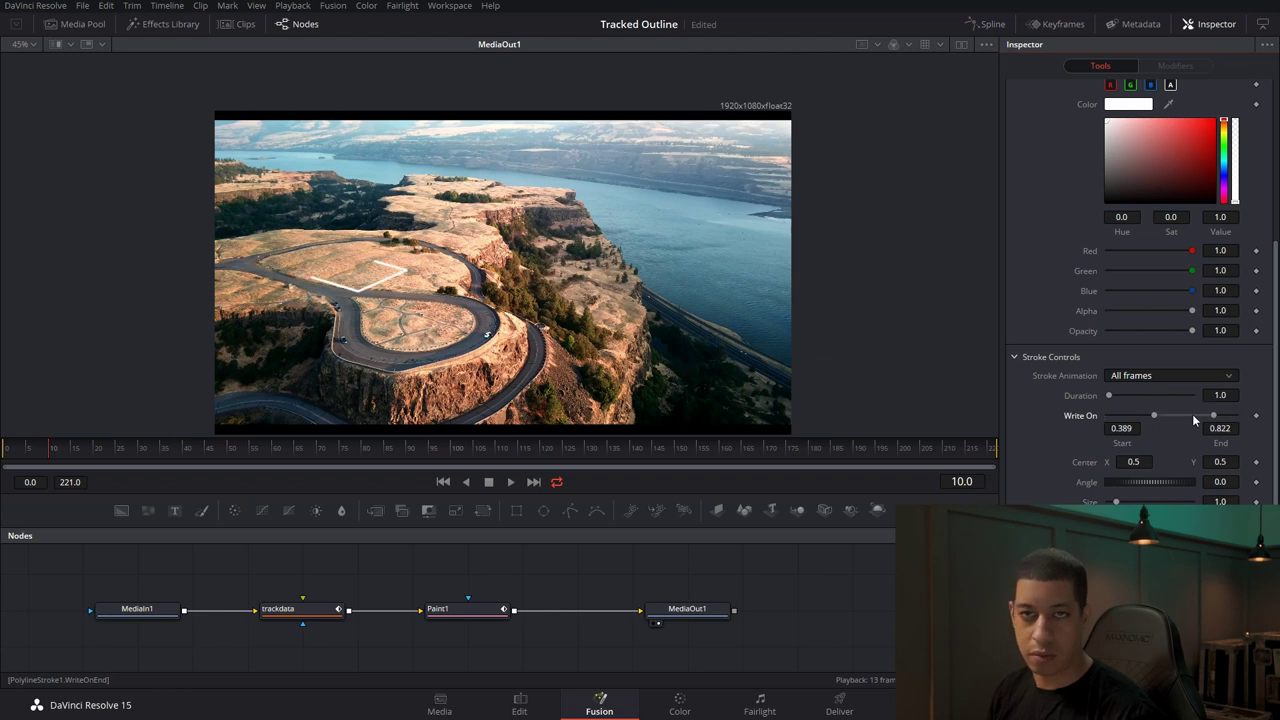
{"action": "left_click_drag", "start_coordinate": [1175, 418], "coordinate": [1257, 424]}
{"action": "mouse_move", "coordinate": [1108, 415]}
{"action": "left_mouse_down"}
{"action": "mouse_move", "coordinate": [1214, 420]}
{"action": "mouse_move", "coordinate": [1108, 416]}
{"action": "left_mouse_up"}
Step: Animate the stroke's Write On End from a keyframe of 0.0 at frame 0 to 1.0 at frame 15
{"action": "left_click_drag", "start_coordinate": [1236, 415], "coordinate": [1113, 415]}
{"action": "left_click", "coordinate": [3, 451]}
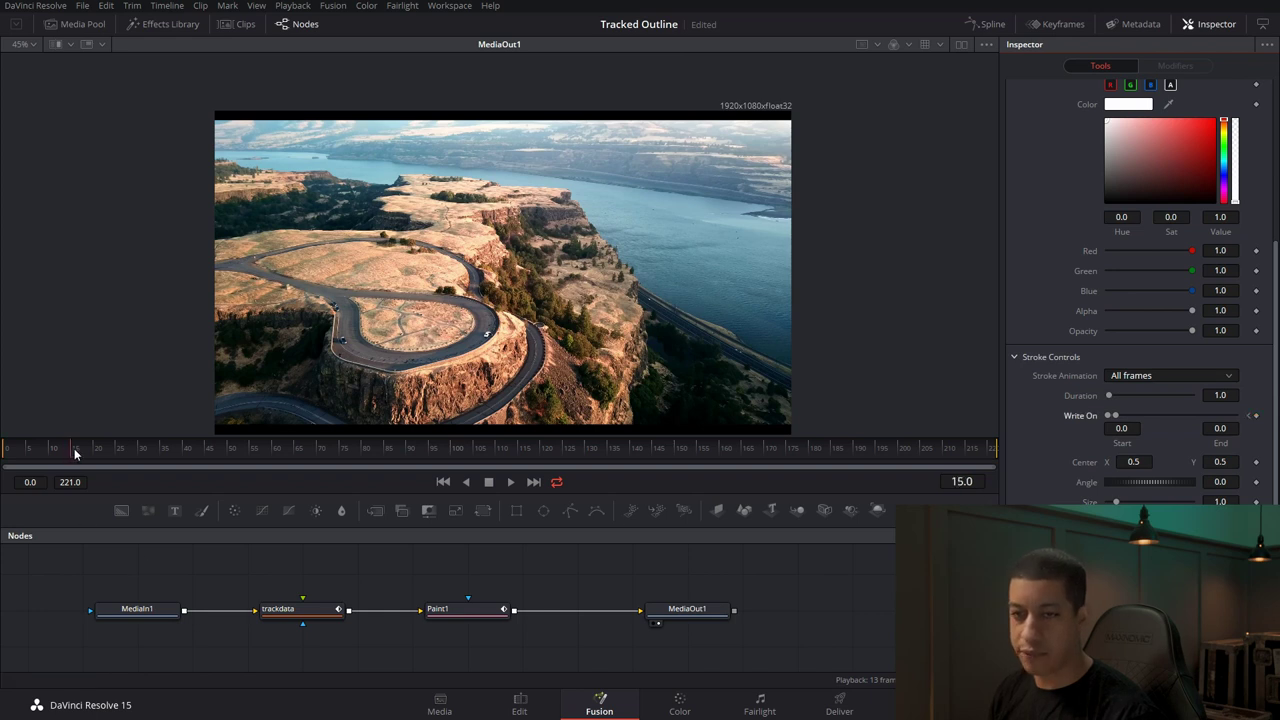
{"action": "left_click_drag", "start_coordinate": [1116, 416], "coordinate": [1265, 442]}
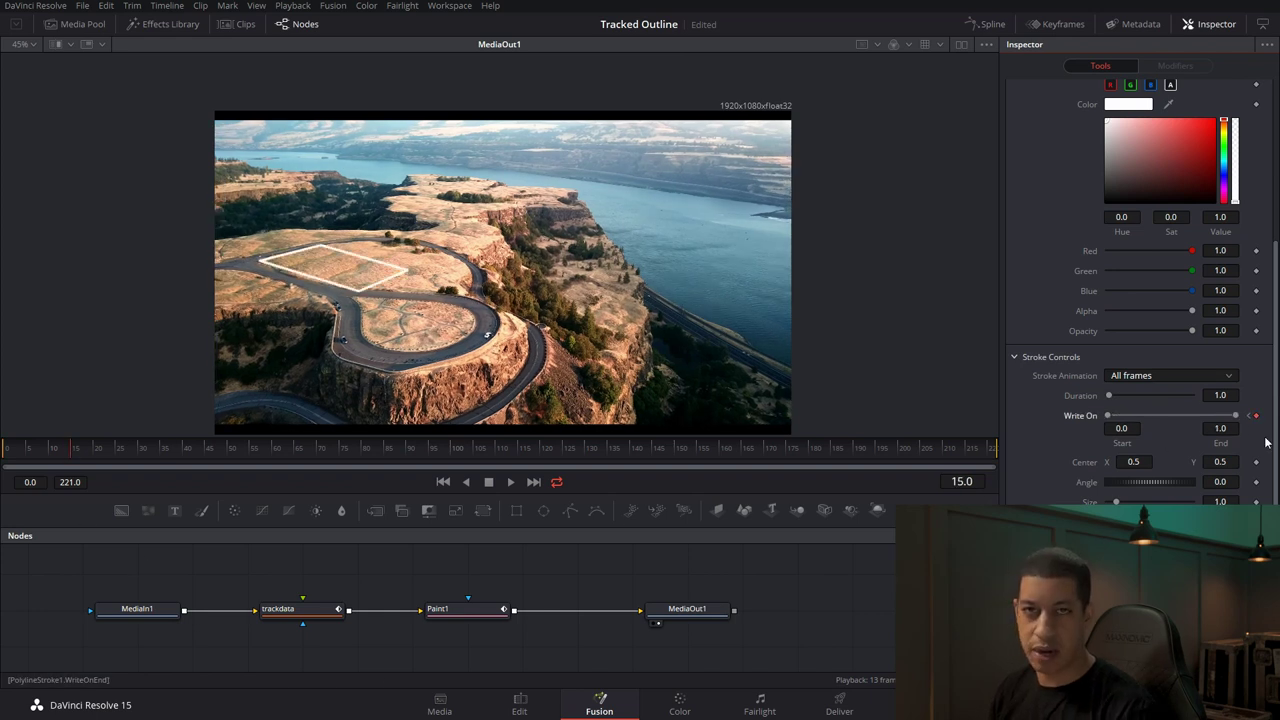
Step: Keyframe the fully drawn Write On range at frame 205, and set Write On Start to 1.0 at frame 221
{"action": "left_click_drag", "start_coordinate": [161, 454], "coordinate": [922, 468]}
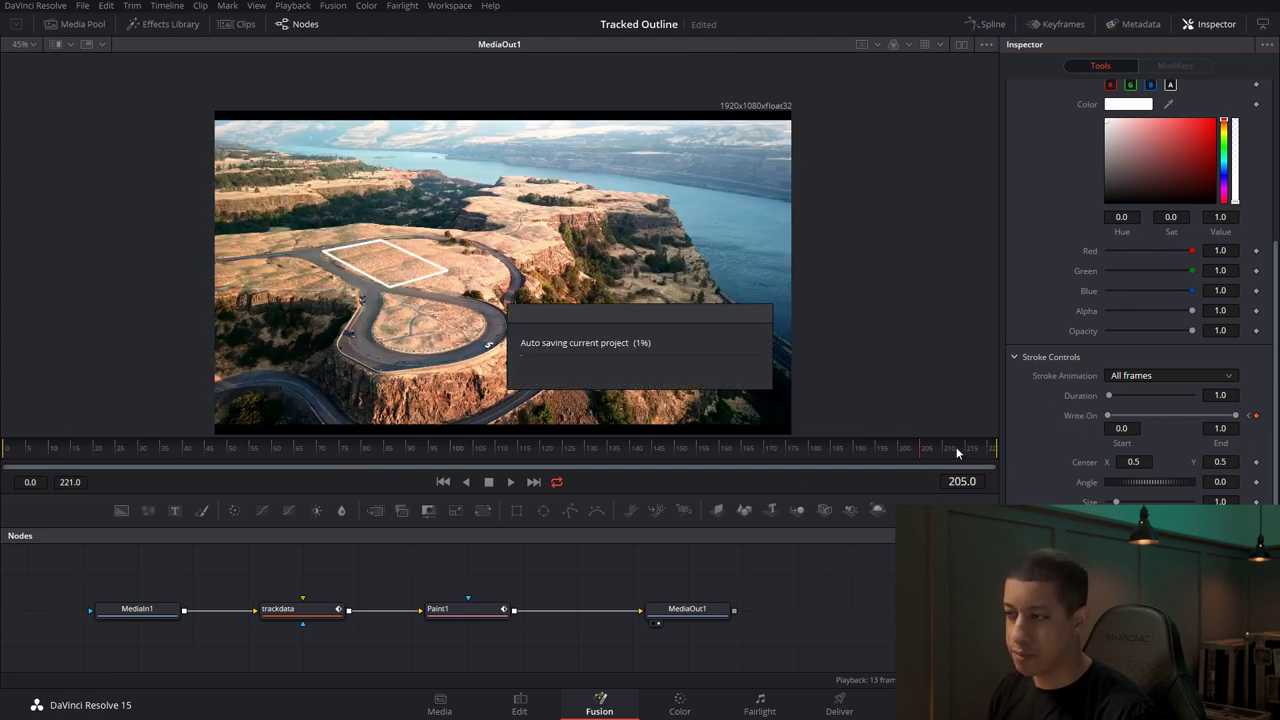
{"action": "left_click_drag", "start_coordinate": [924, 457], "coordinate": [1020, 449]}
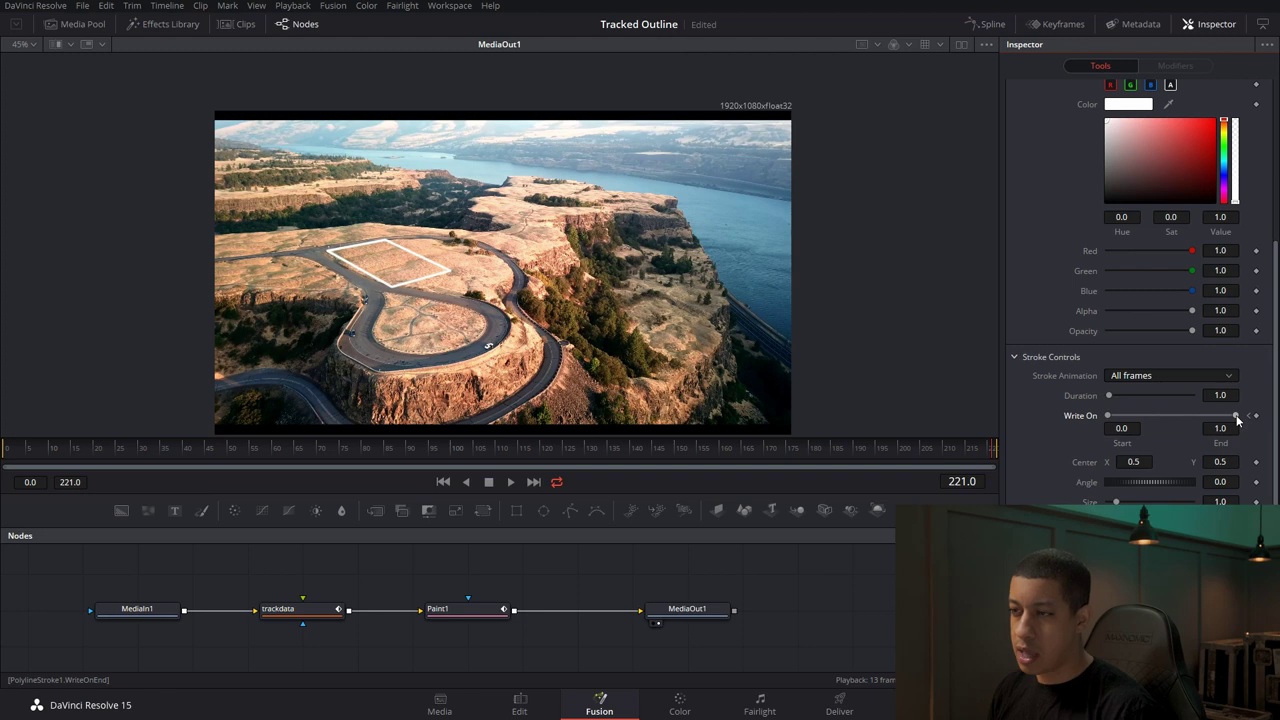
{"action": "mouse_move", "coordinate": [1202, 416]}
{"action": "left_mouse_down"}
{"action": "mouse_move", "coordinate": [1140, 415]}
{"action": "mouse_move", "coordinate": [1238, 417]}
{"action": "left_mouse_up"}
{"action": "left_click_drag", "start_coordinate": [1107, 415], "coordinate": [1230, 416]}
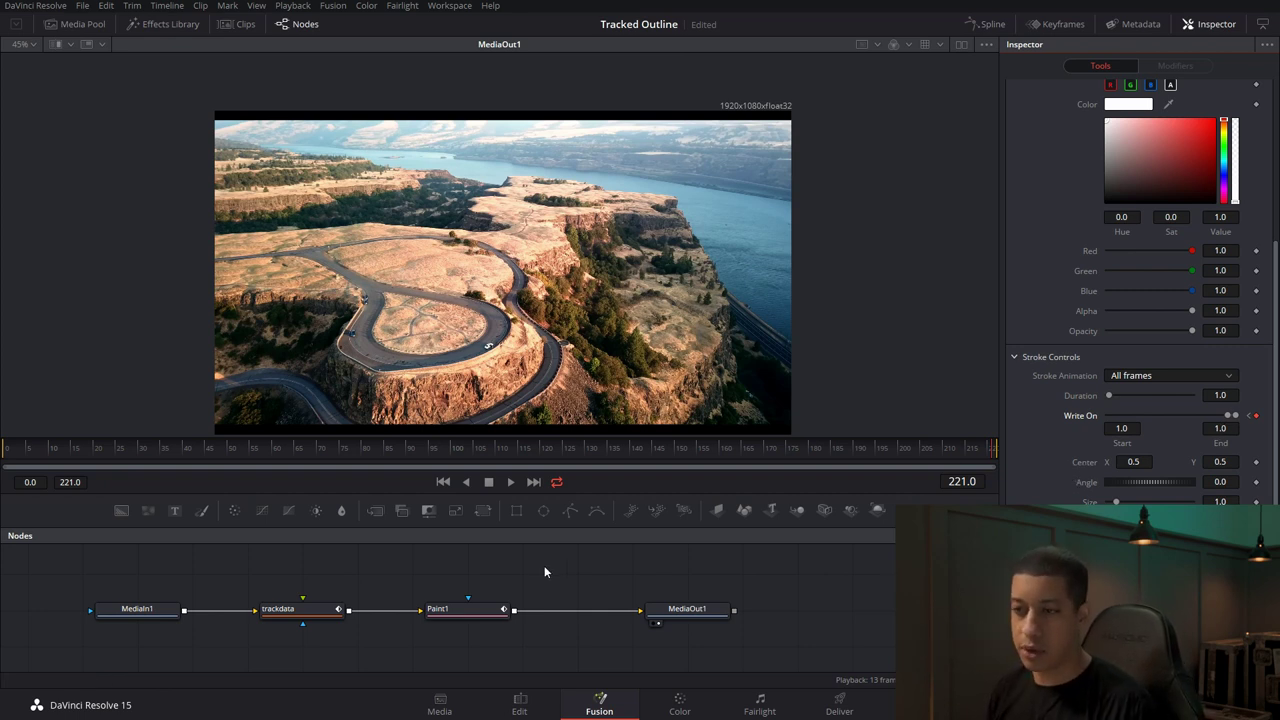
Step: Play the composition from frame 0 and near its end to check the outline drawing on and off
{"action": "left_click", "coordinate": [3, 450]}
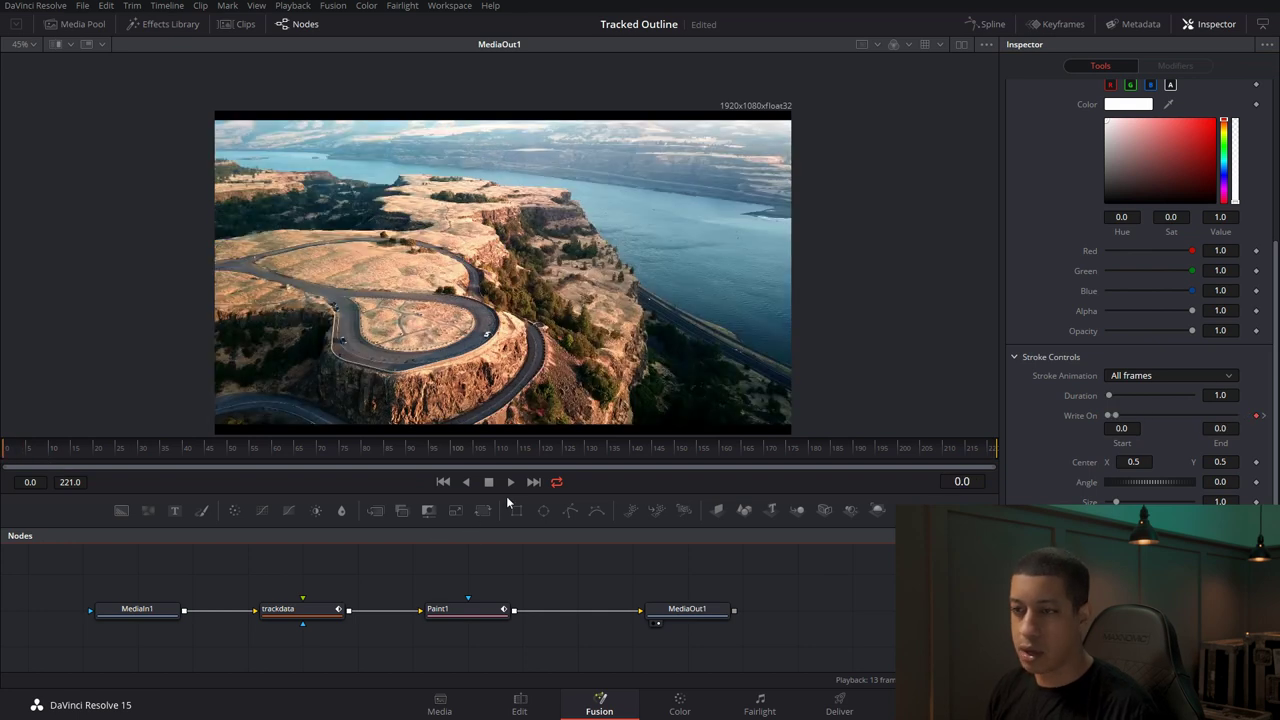
{"action": "left_click", "coordinate": [512, 482]}
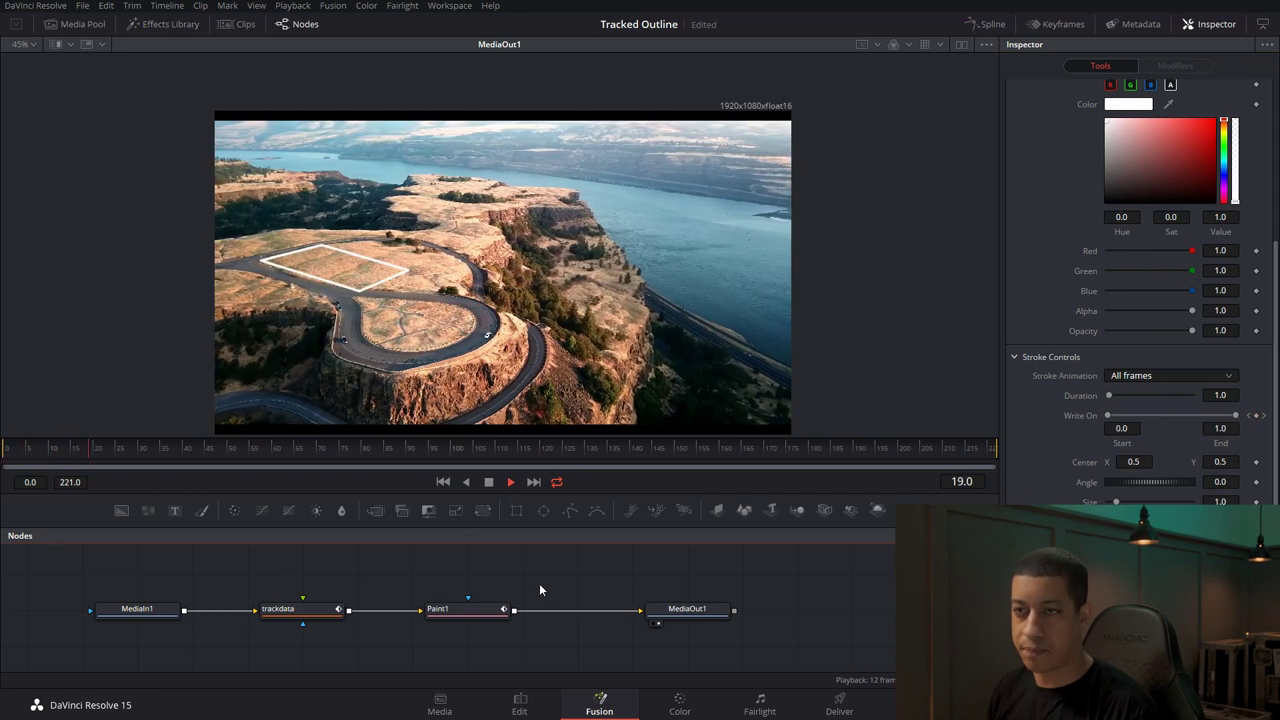
{"action": "left_click", "coordinate": [808, 447]}
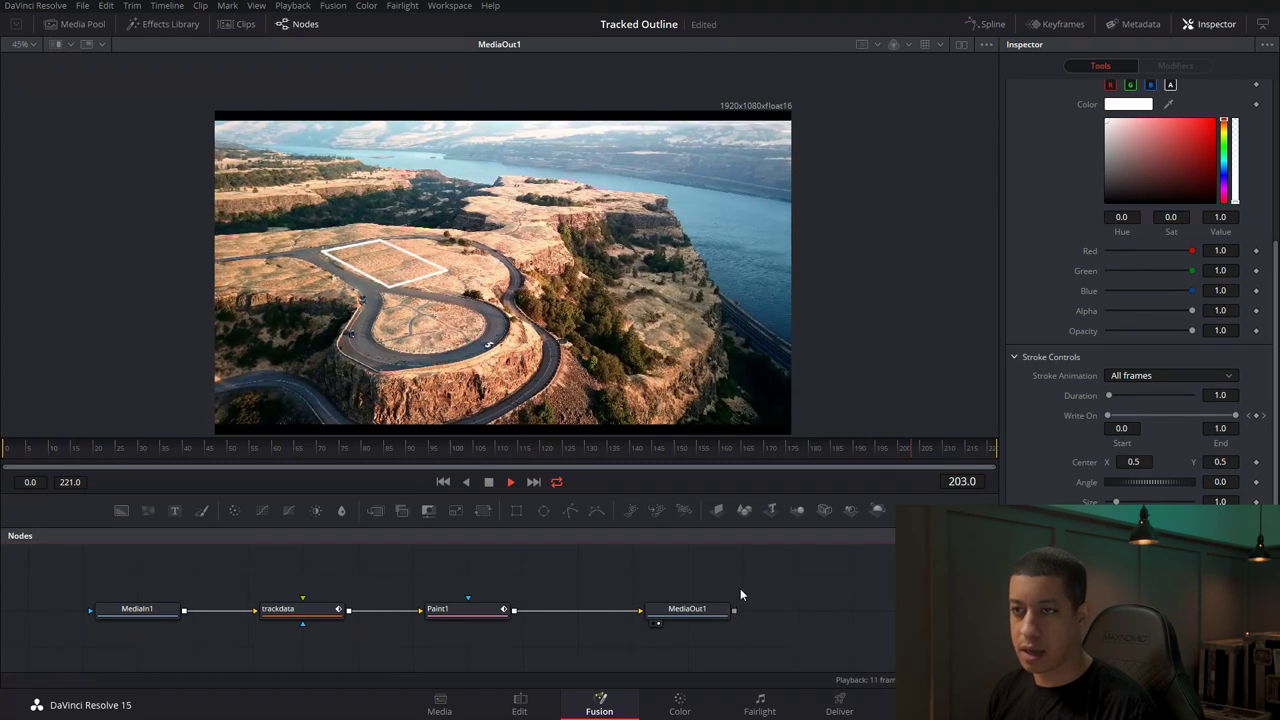
{"action": "left_click", "coordinate": [510, 482]}
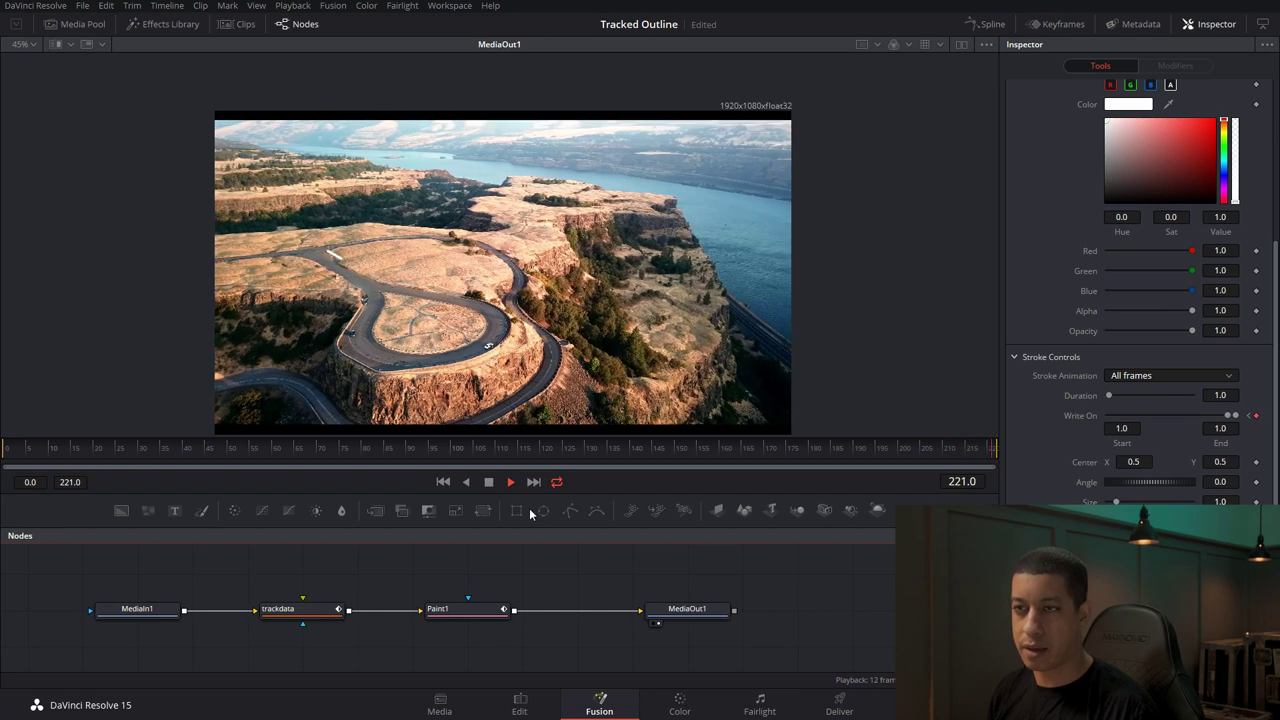
{"action": "key", "text": "space"}
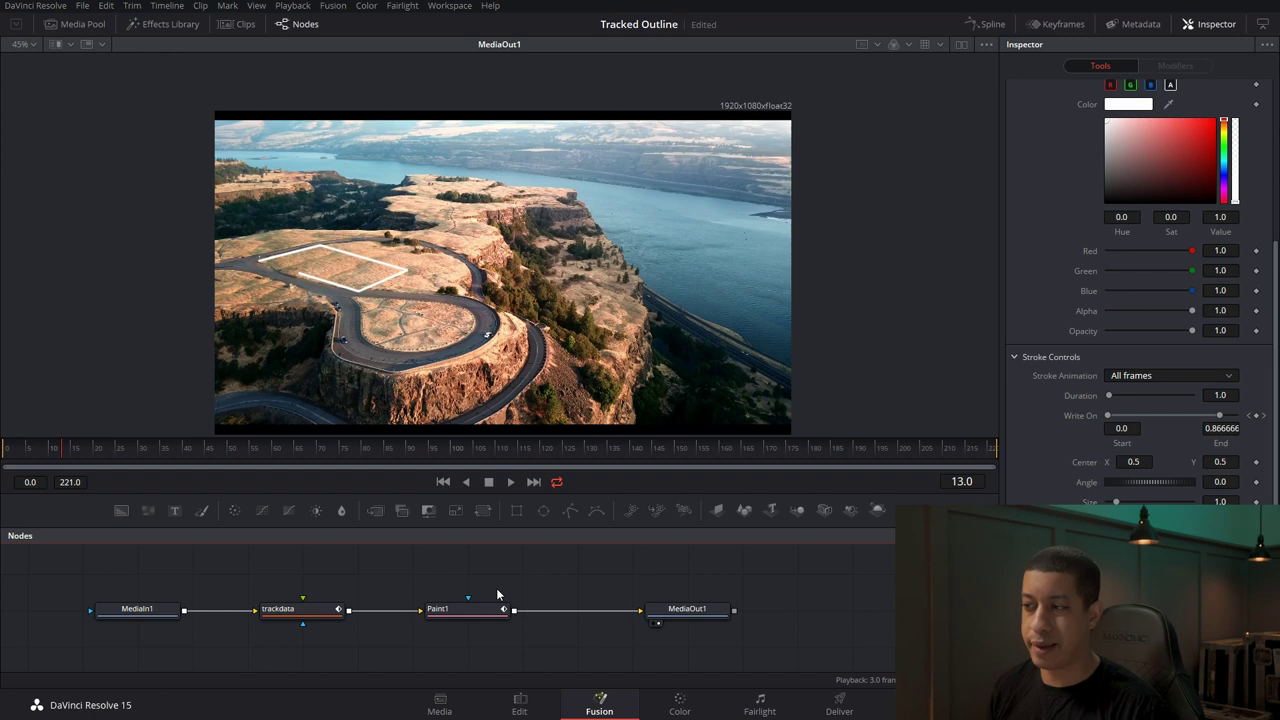
Step: Review the stroke's point expressions and compare them with the individual trackers in the trackdata node
{"action": "scroll", "coordinate": [1140, 300], "scroll_direction": "down", "scroll_amount": 2}
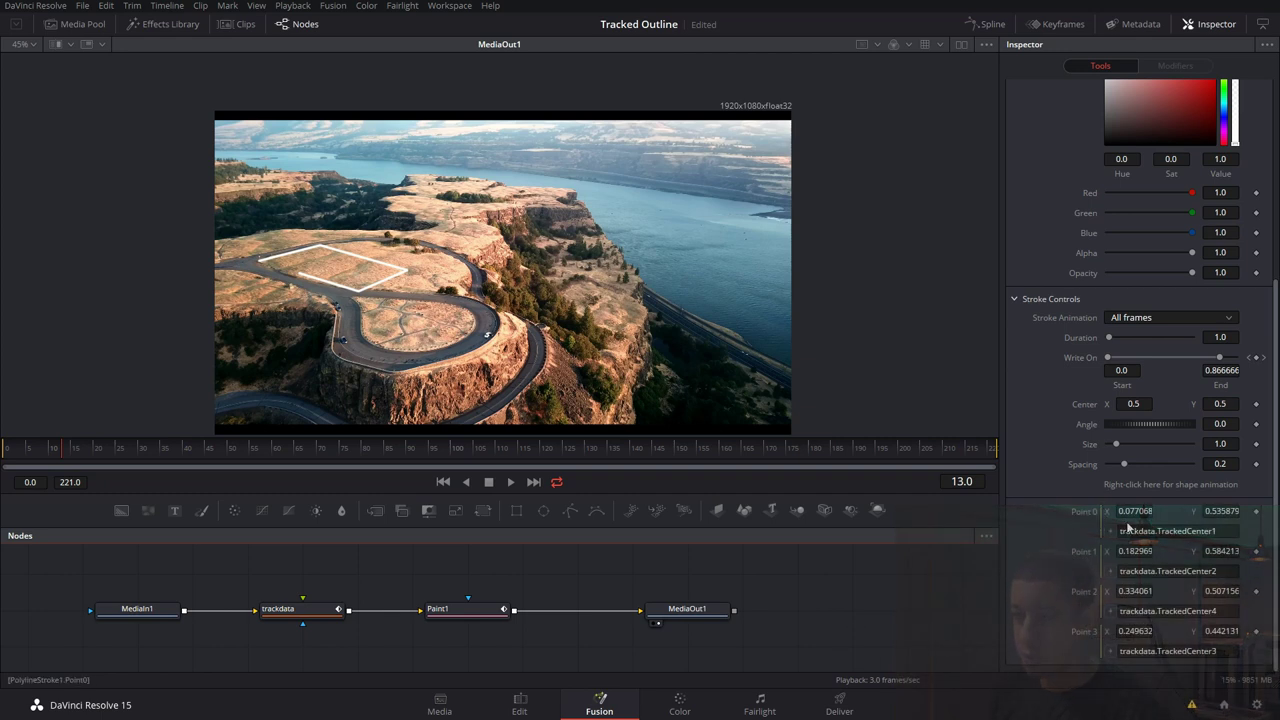
{"action": "left_click", "coordinate": [302, 614]}
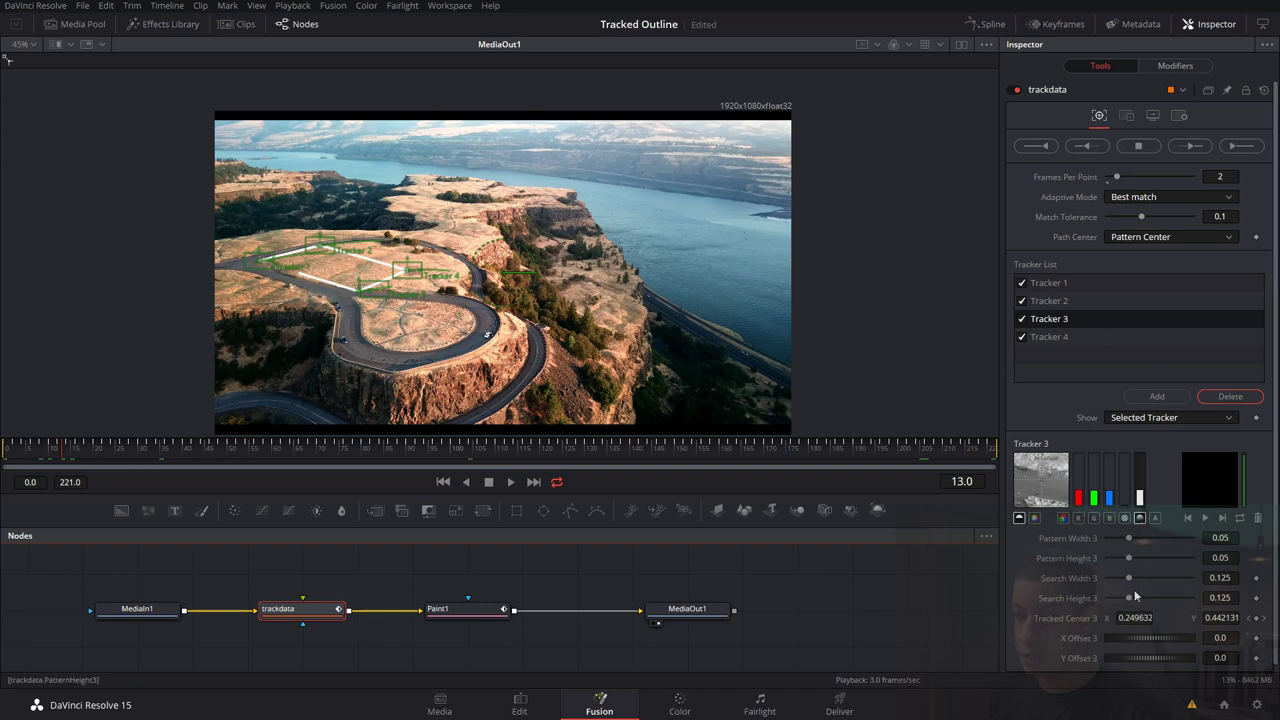
{"action": "scroll", "coordinate": [1088, 620], "scroll_direction": "down", "scroll_amount": 1}
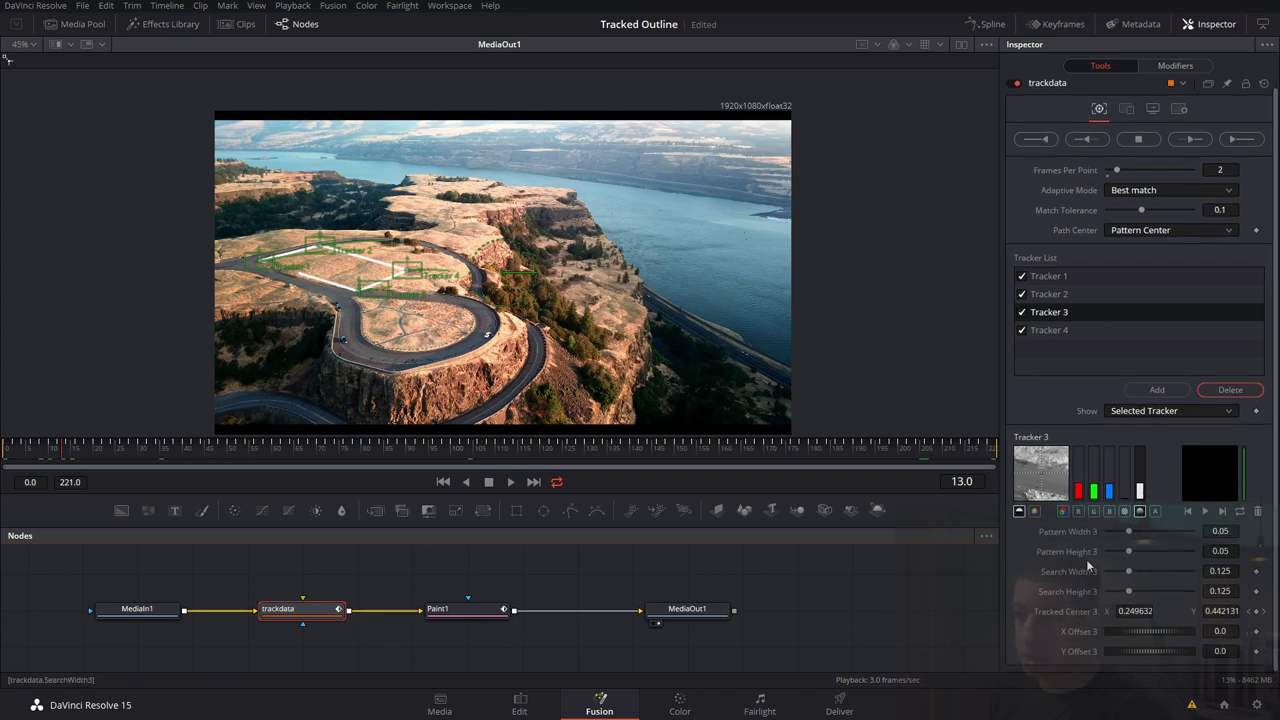
{"action": "left_click", "coordinate": [1060, 278]}
{"action": "left_click", "coordinate": [1059, 294]}
{"action": "left_click", "coordinate": [1059, 312]}
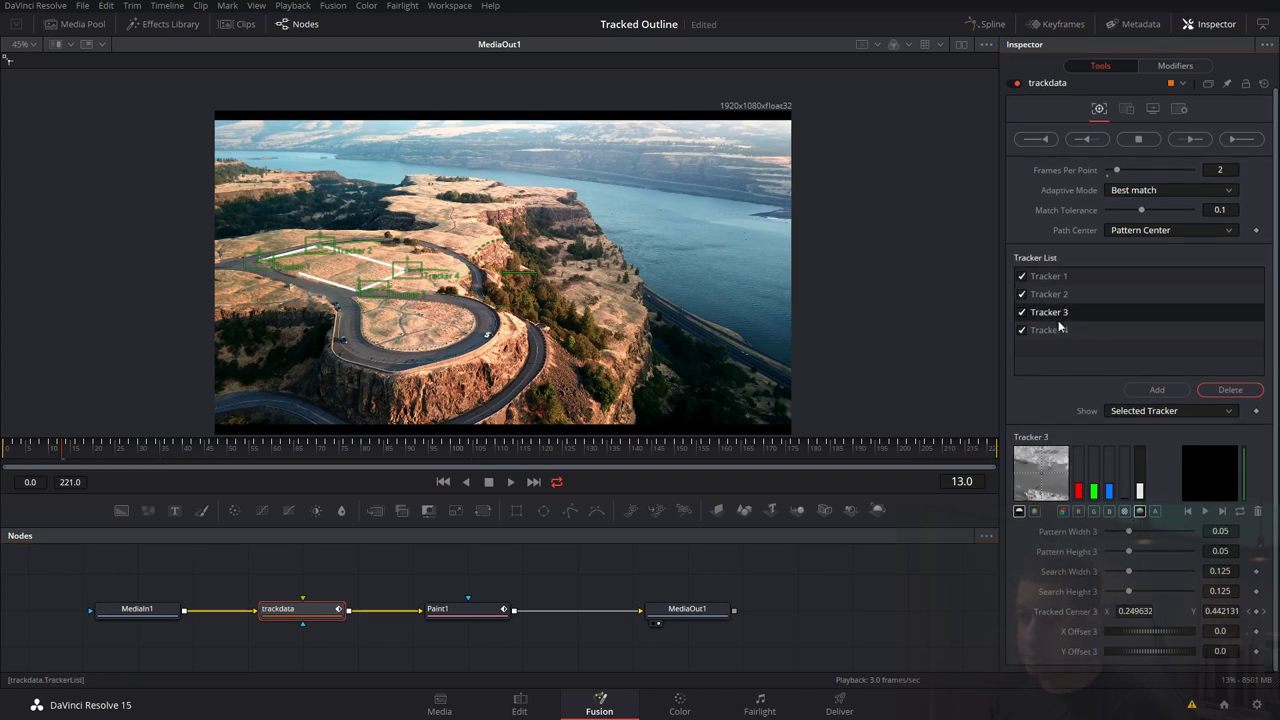
Step: Examine the four trackers in the trackdata node one by one, comparing their patterns and tracked center properties
{"action": "left_click", "coordinate": [1069, 278]}
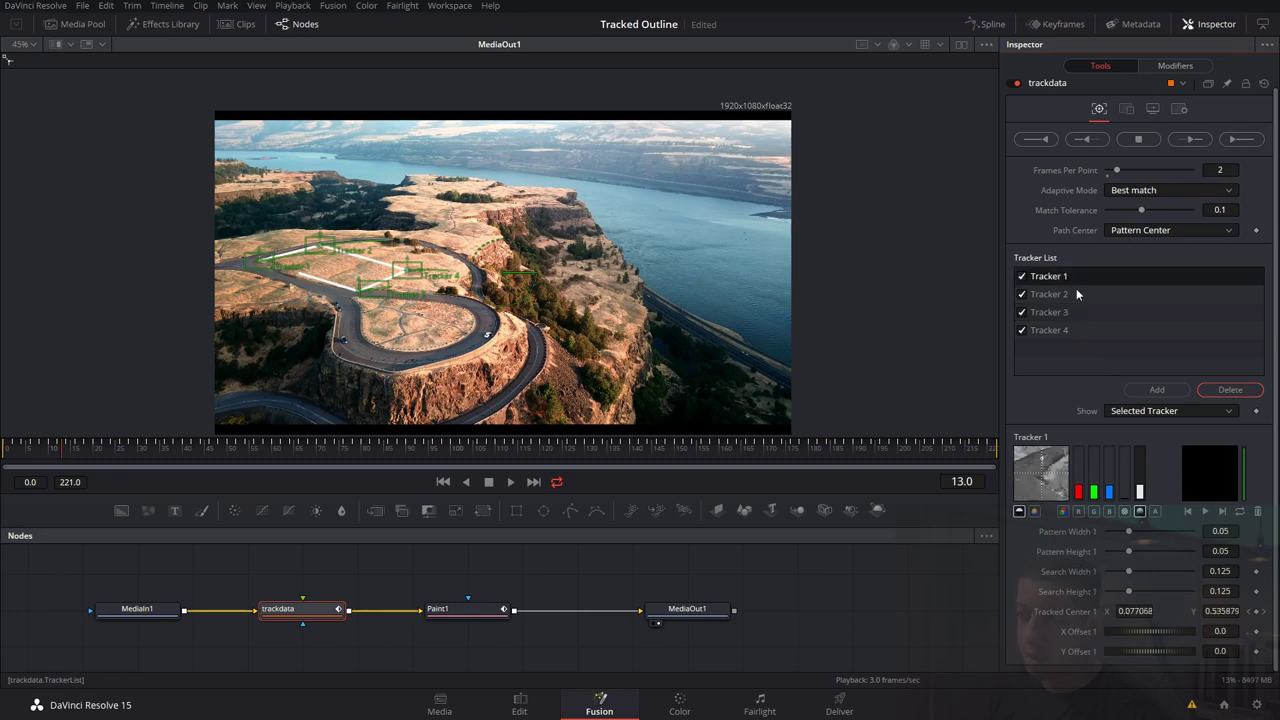
{"action": "left_click", "coordinate": [1067, 298]}
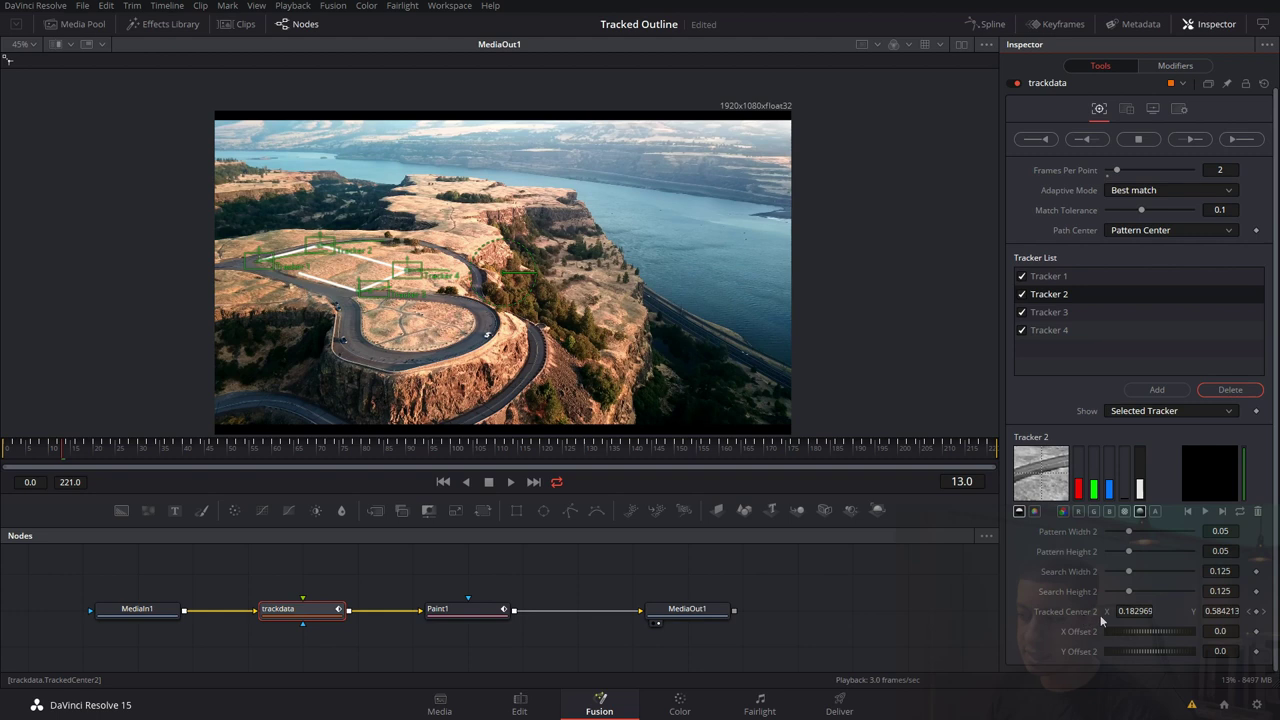
{"action": "left_click", "coordinate": [1045, 277]}
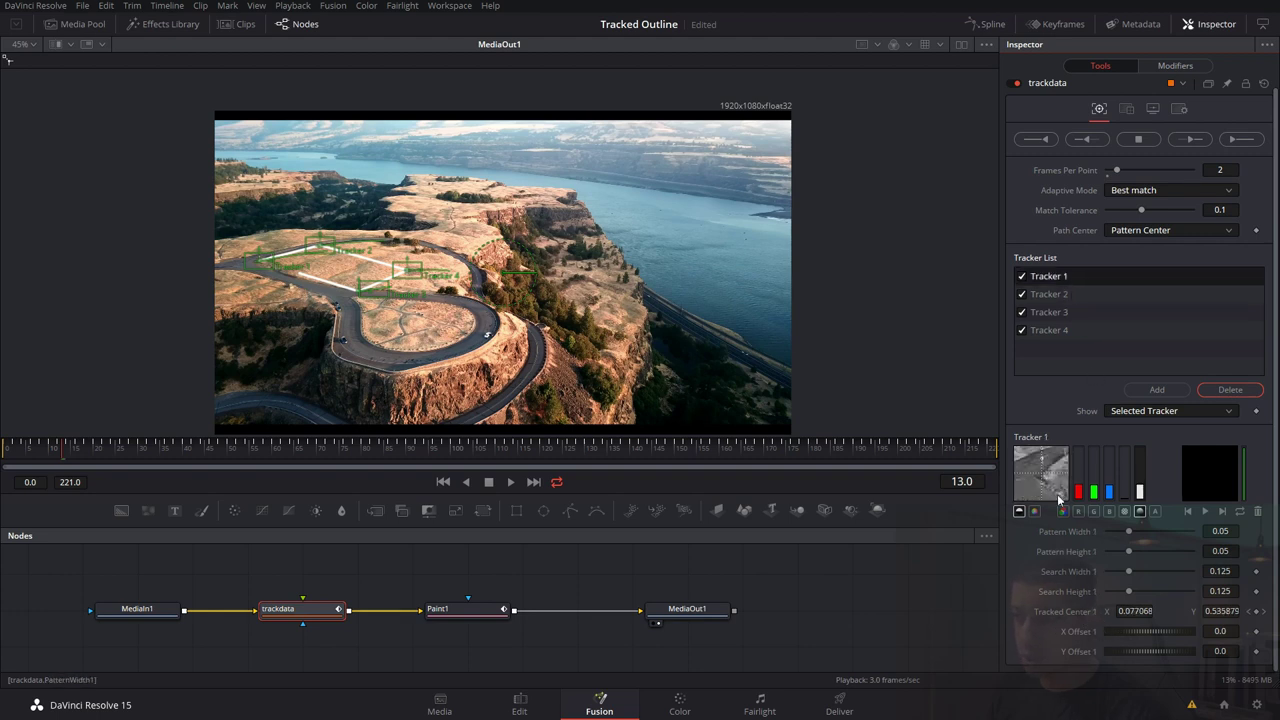
{"action": "left_click", "coordinate": [1050, 294]}
{"action": "left_click", "coordinate": [1055, 312]}
{"action": "left_click", "coordinate": [1067, 332]}
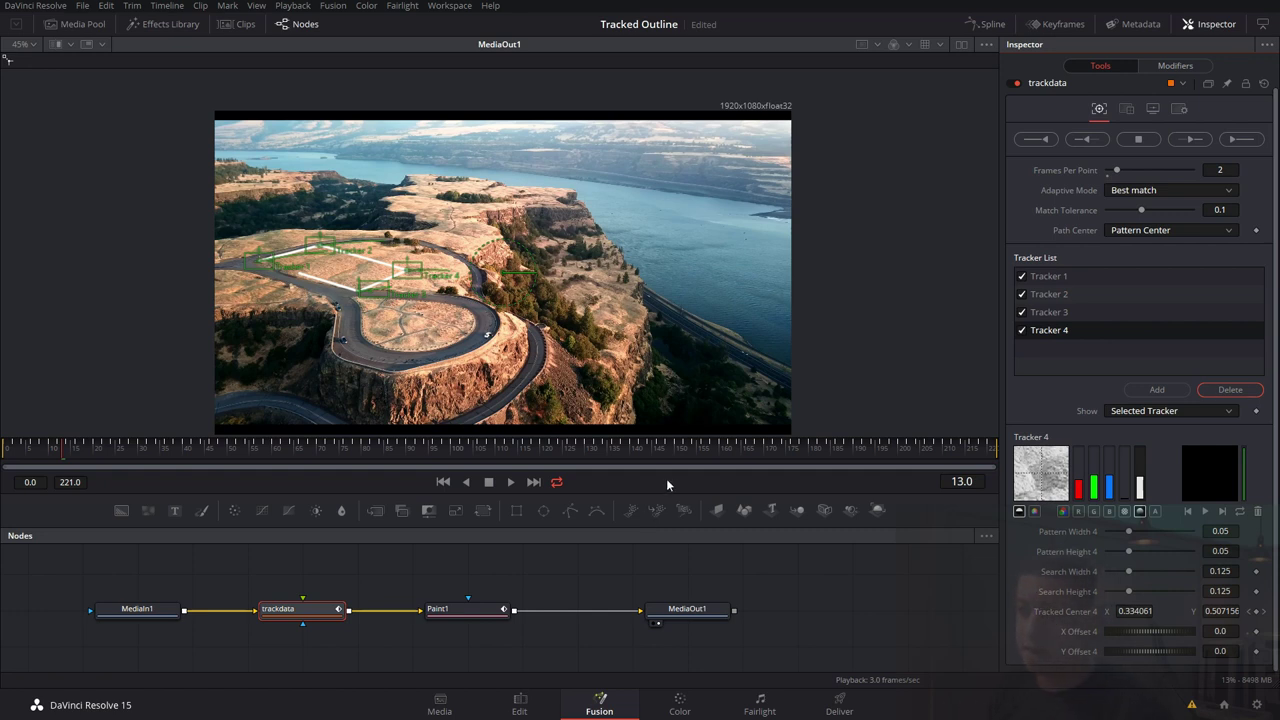
{"action": "left_click", "coordinate": [1085, 278]}
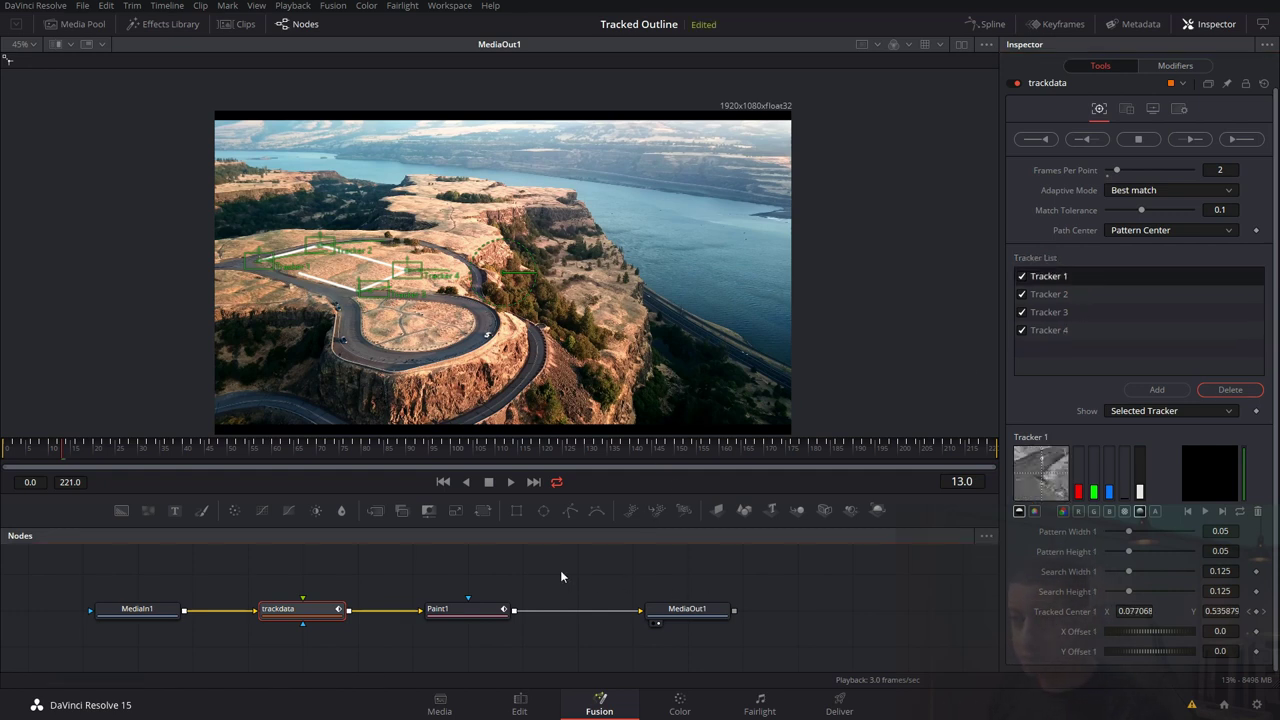
Step: Review the outline animation from the start of Fusion Clip 1 on the Edit page, and return to the Fusion composition
{"action": "left_click", "coordinate": [519, 703]}
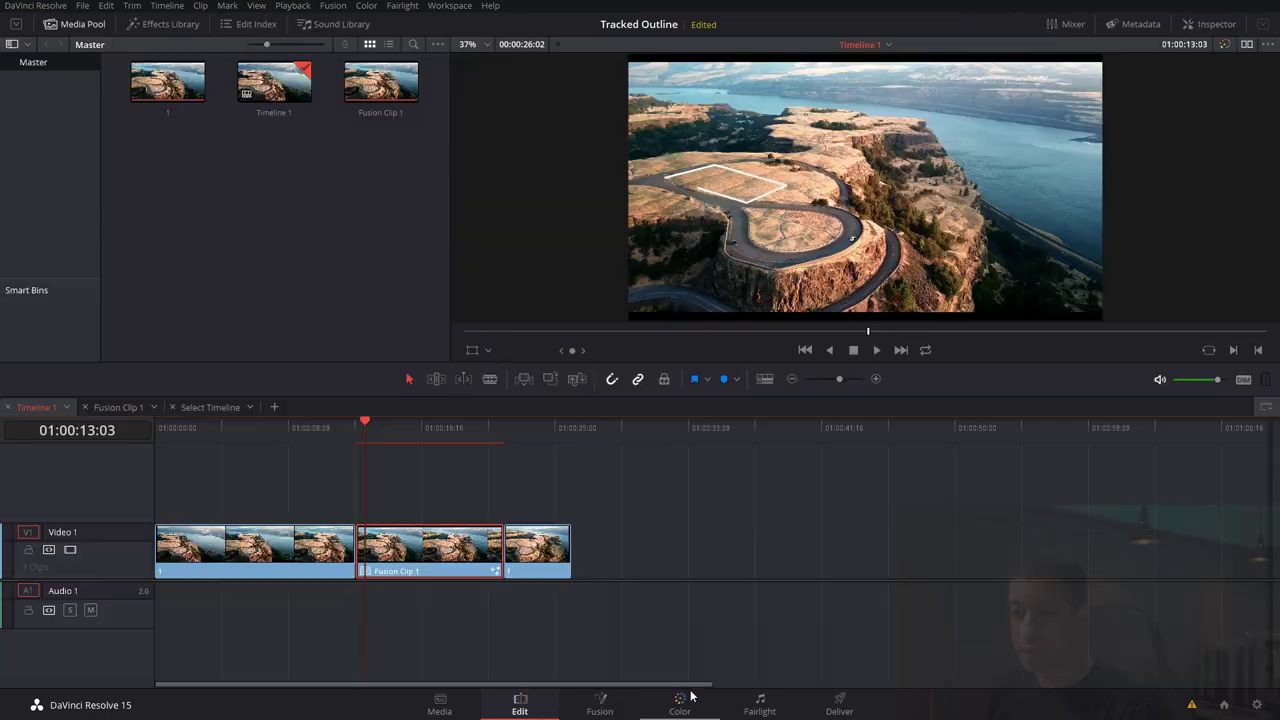
{"action": "mouse_move", "coordinate": [342, 438]}
{"action": "left_mouse_down"}
{"action": "mouse_move", "coordinate": [330, 435]}
{"action": "mouse_move", "coordinate": [395, 443]}
{"action": "mouse_move", "coordinate": [348, 437]}
{"action": "left_mouse_up"}
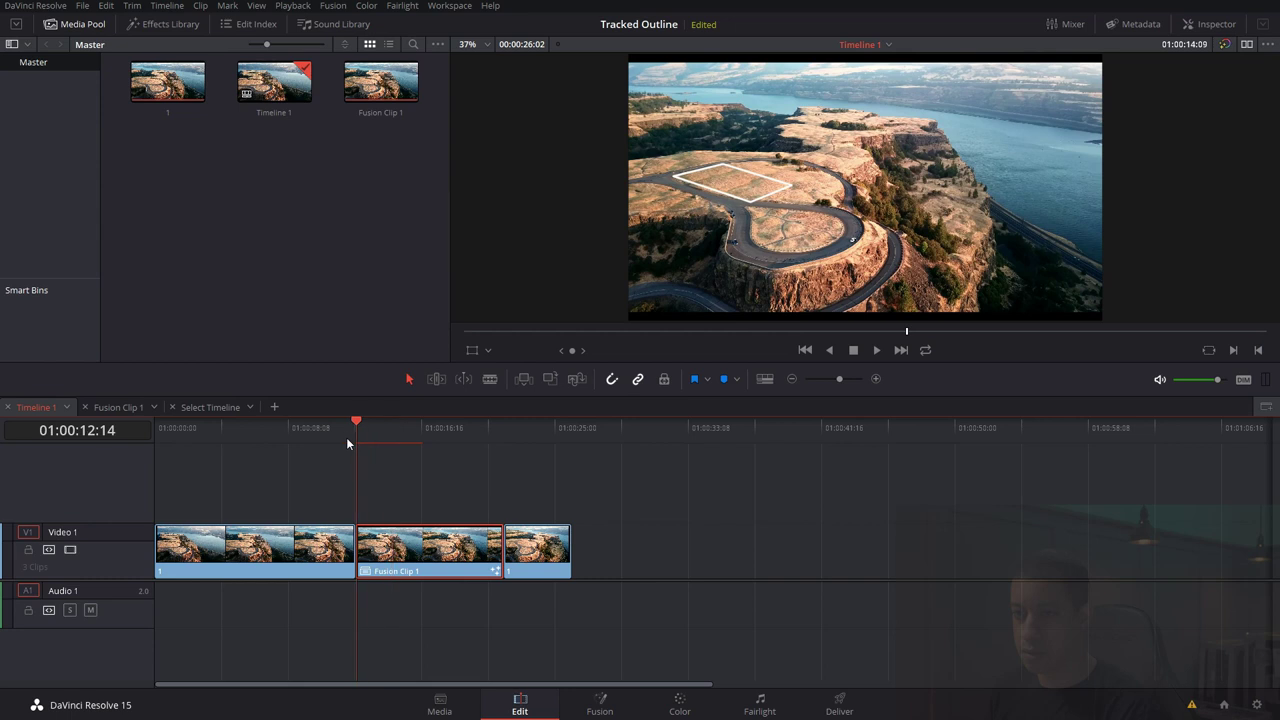
{"action": "key", "text": "shift+5"}
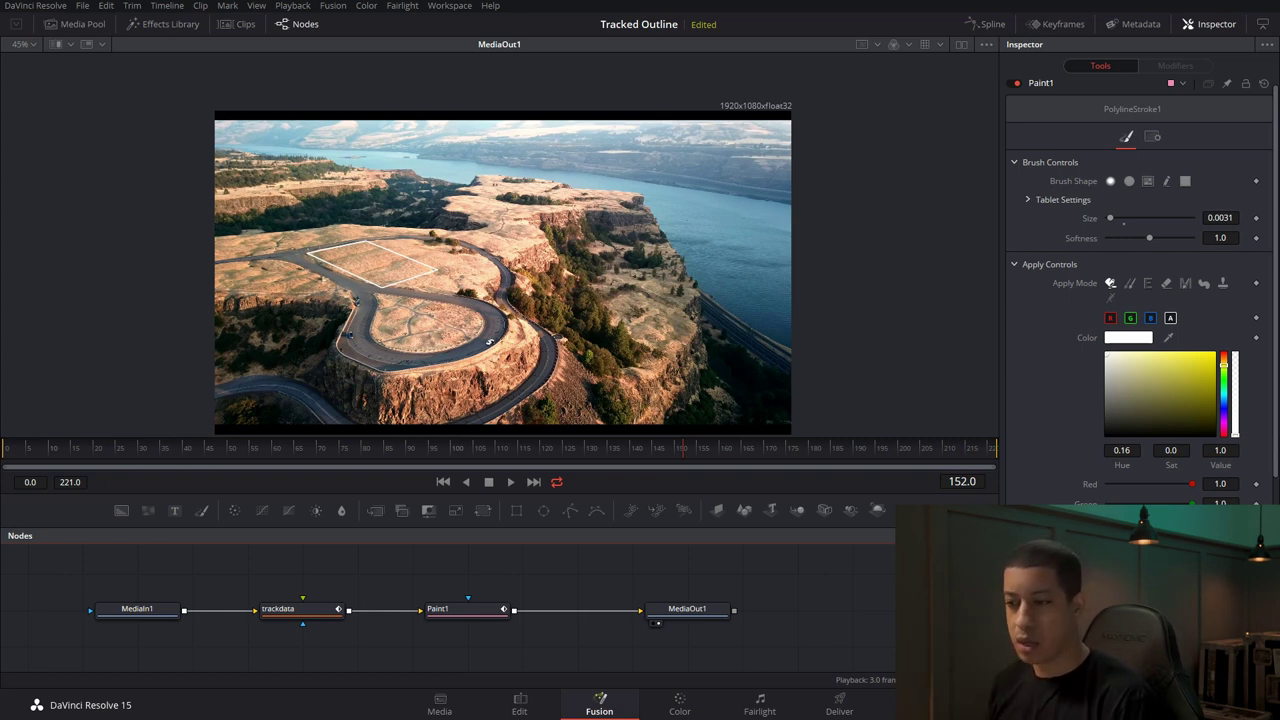
{"action": "scroll", "coordinate": [566, 571], "scroll_direction": "up", "scroll_amount": 2}
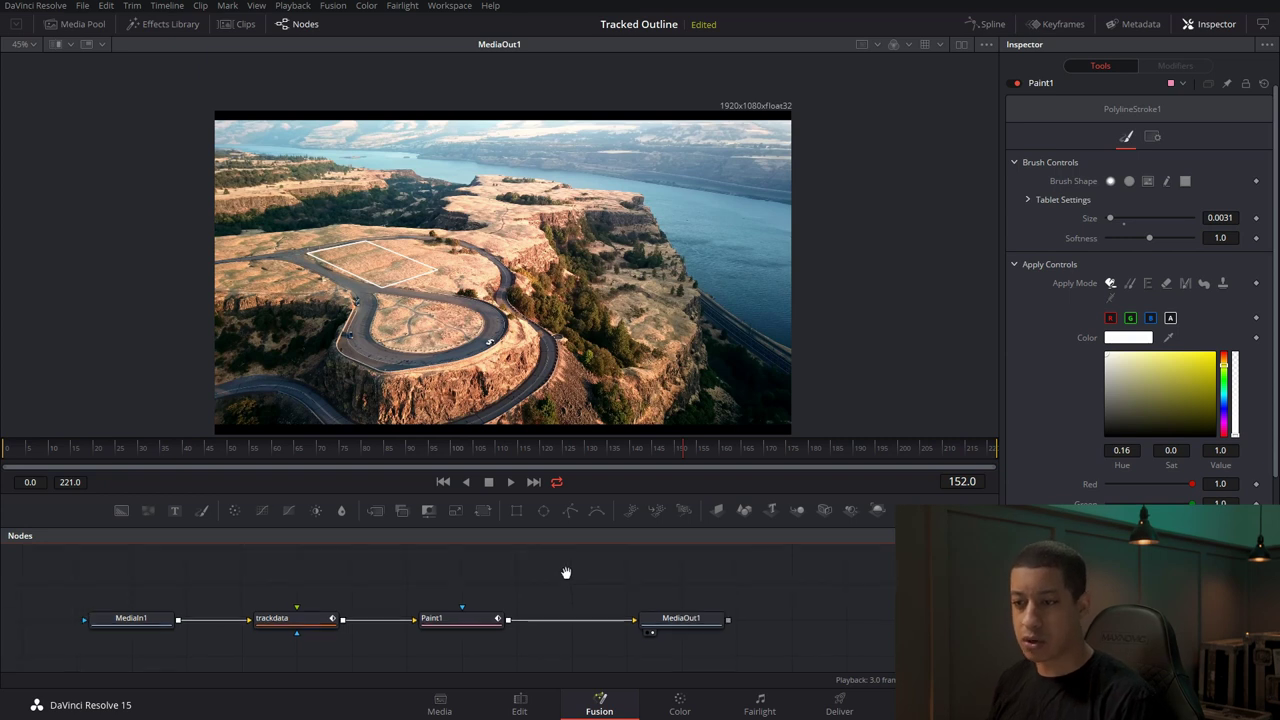
Step: Save the project, and add a Background node masked by an Ellipse above the Paint1 node
{"action": "key", "text": "ctrl+s"}
{"action": "left_click_drag", "start_coordinate": [384, 542], "coordinate": [476, 568]}
{"action": "left_click_drag", "start_coordinate": [546, 517], "coordinate": [416, 591]}
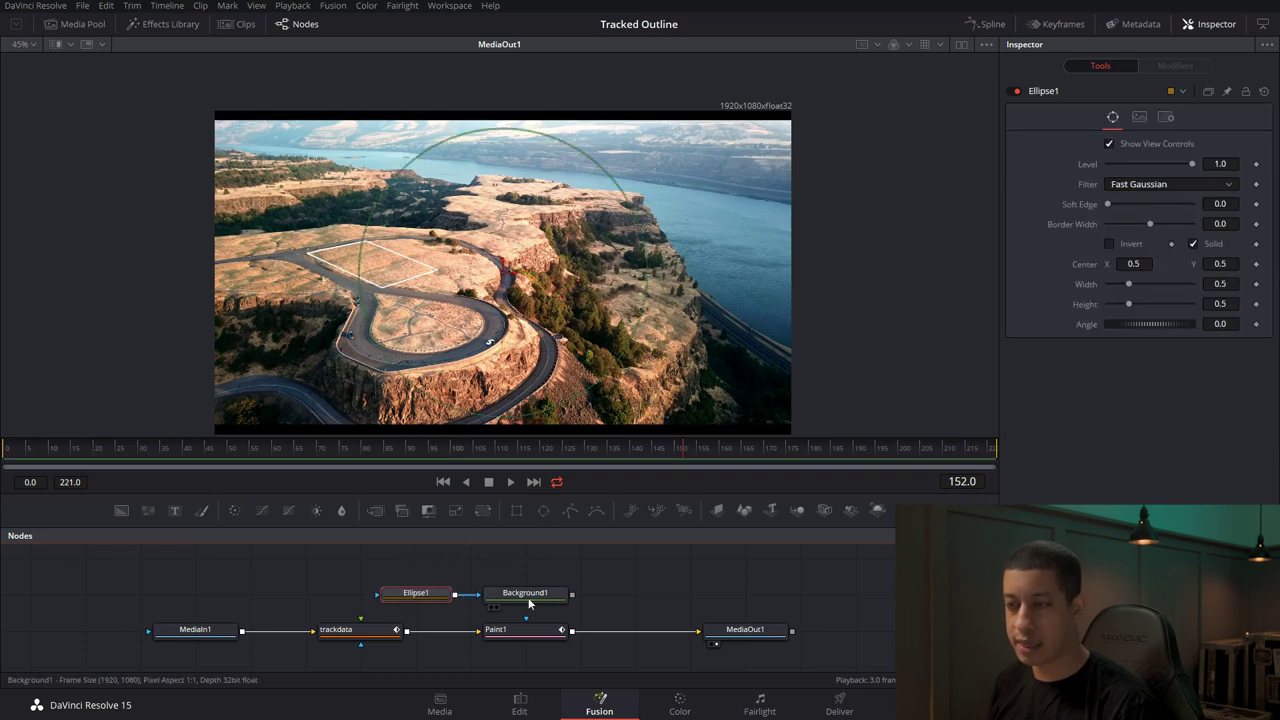
Step: Link the ellipse's Width to its Height with the expression "Height", and reduce its Height to 0.016
{"action": "right_click", "coordinate": [1084, 287]}
{"action": "left_click", "coordinate": [1102, 413]}
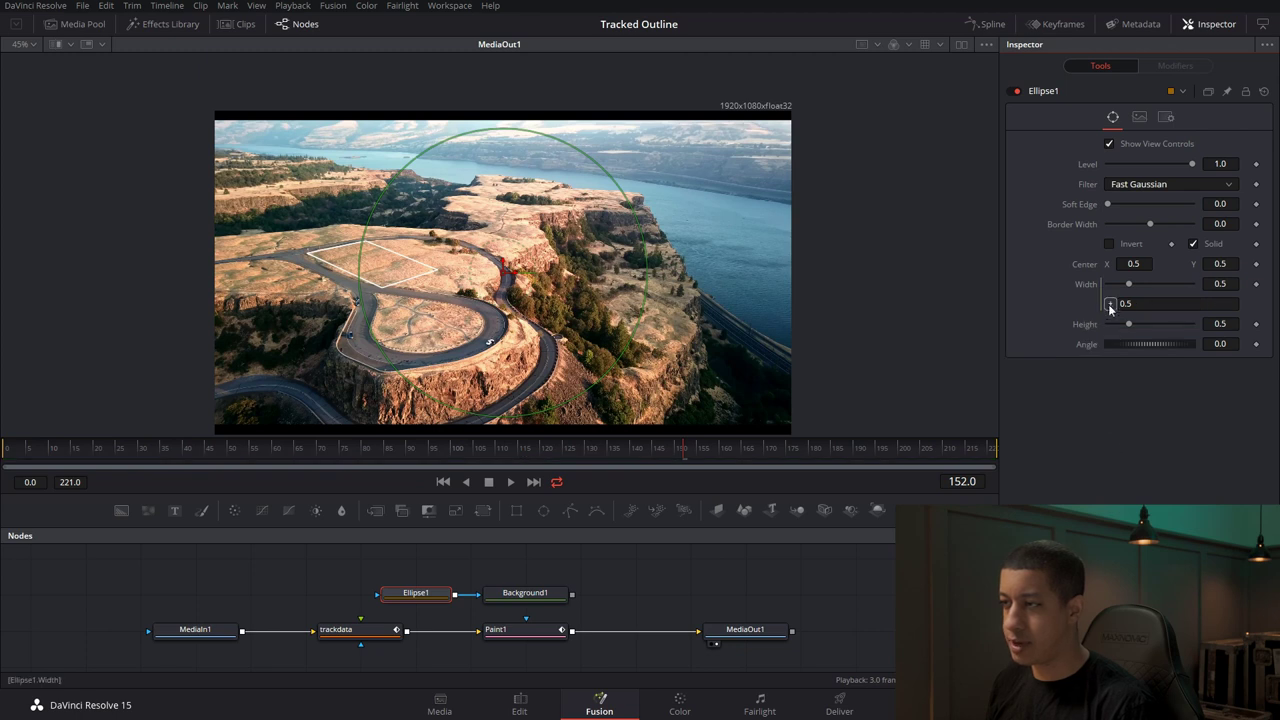
{"action": "mouse_move", "coordinate": [1087, 335]}
{"action": "left_mouse_down"}
{"action": "mouse_move", "coordinate": [1085, 324]}
{"action": "mouse_move", "coordinate": [1118, 325]}
{"action": "mouse_move", "coordinate": [1108, 328]}
{"action": "left_mouse_up"}
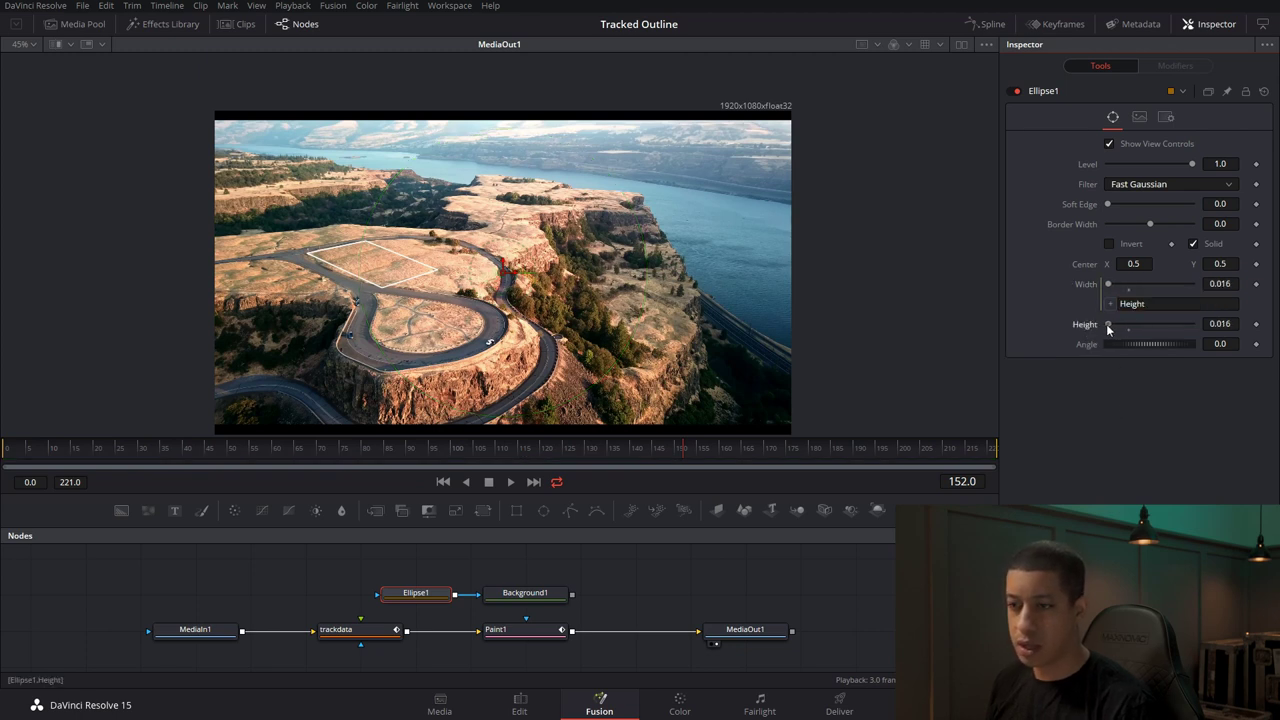
Step: Merge the masked Background over the Paint1 output, and move MediaOut1 farther along to make room for the merge
{"action": "left_click", "coordinate": [530, 593]}
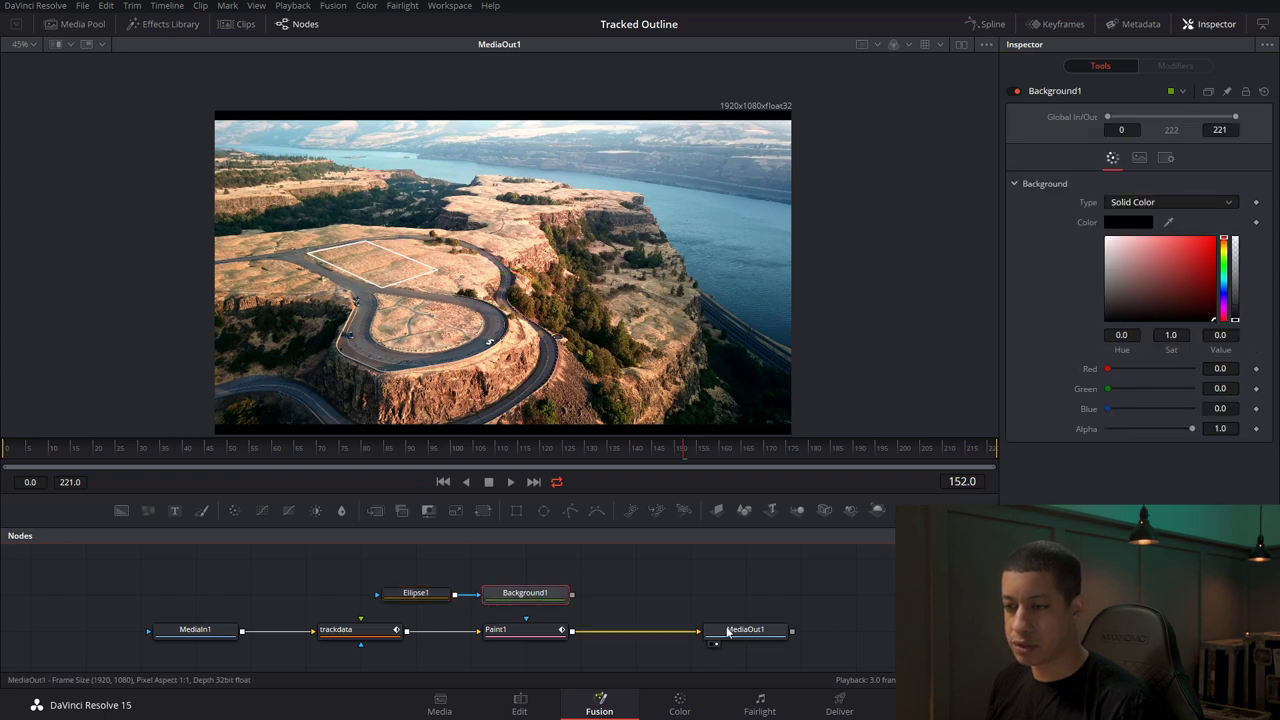
{"action": "mouse_move", "coordinate": [572, 597]}
{"action": "left_mouse_down"}
{"action": "mouse_move", "coordinate": [573, 634]}
{"action": "mouse_move", "coordinate": [849, 614]}
{"action": "left_mouse_up"}
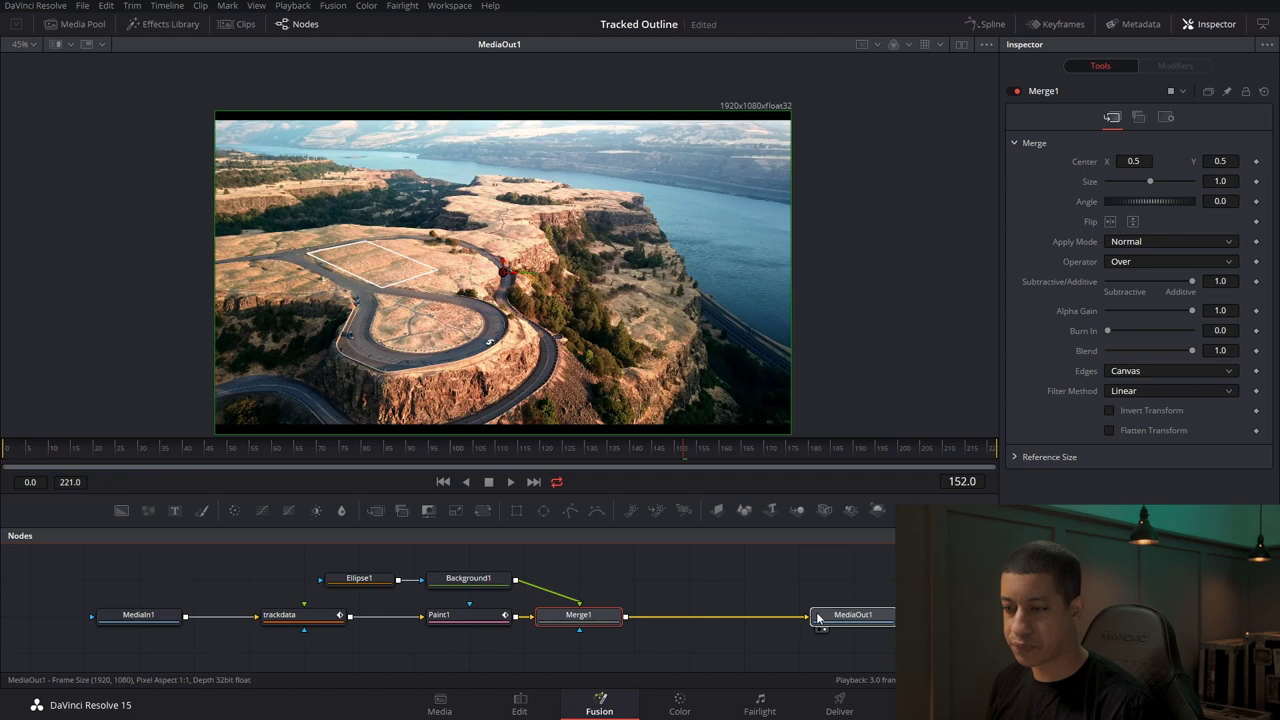
{"action": "left_click", "coordinate": [546, 629]}
{"action": "left_click", "coordinate": [822, 629]}
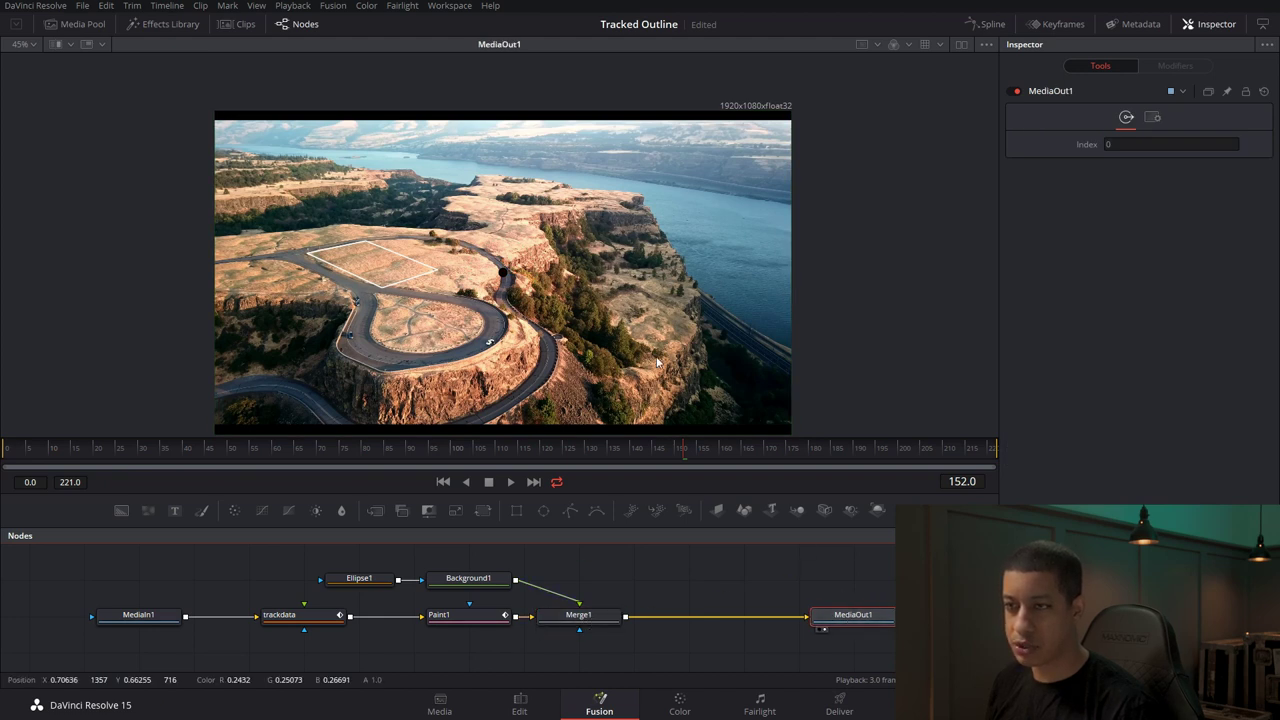
Step: Color the Background light turquoise with hue 0.464, saturation 0.434 and value 1.0, and shrink the ellipse to a Height of 0.0081
{"action": "left_click", "coordinate": [682, 592]}
{"action": "left_click", "coordinate": [468, 578]}
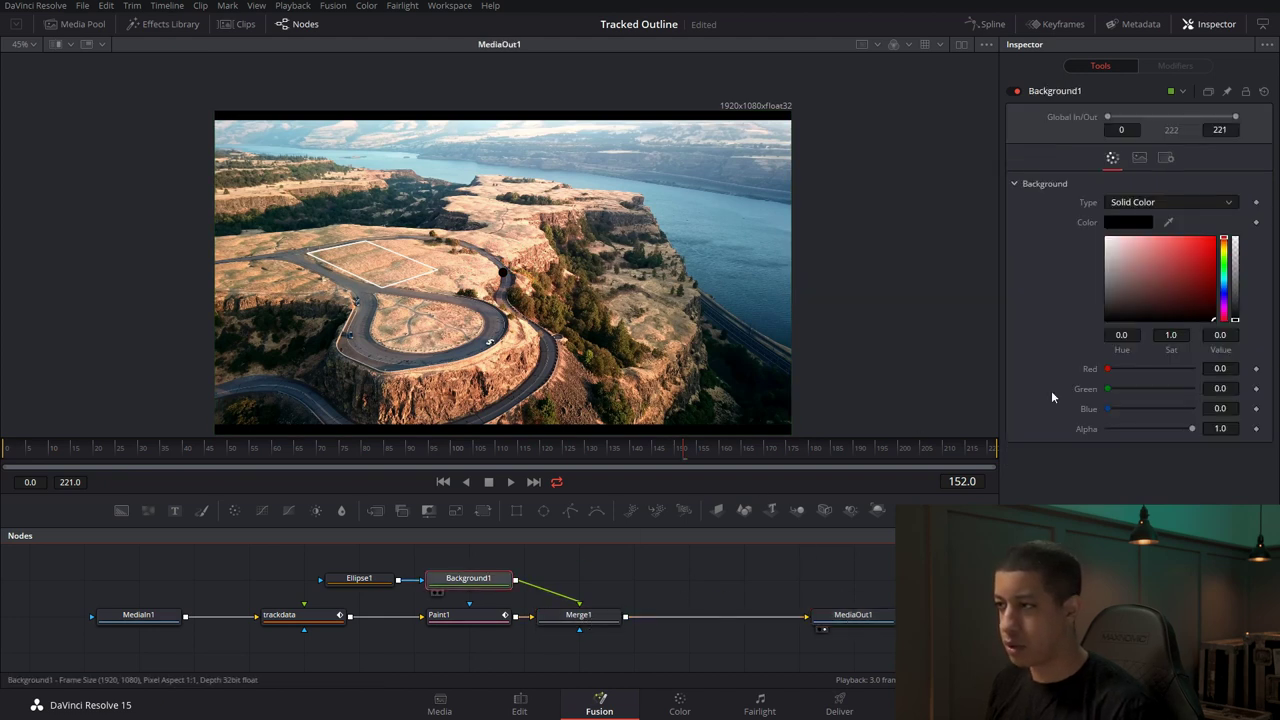
{"action": "left_click", "coordinate": [1143, 238]}
{"action": "left_click", "coordinate": [1223, 275]}
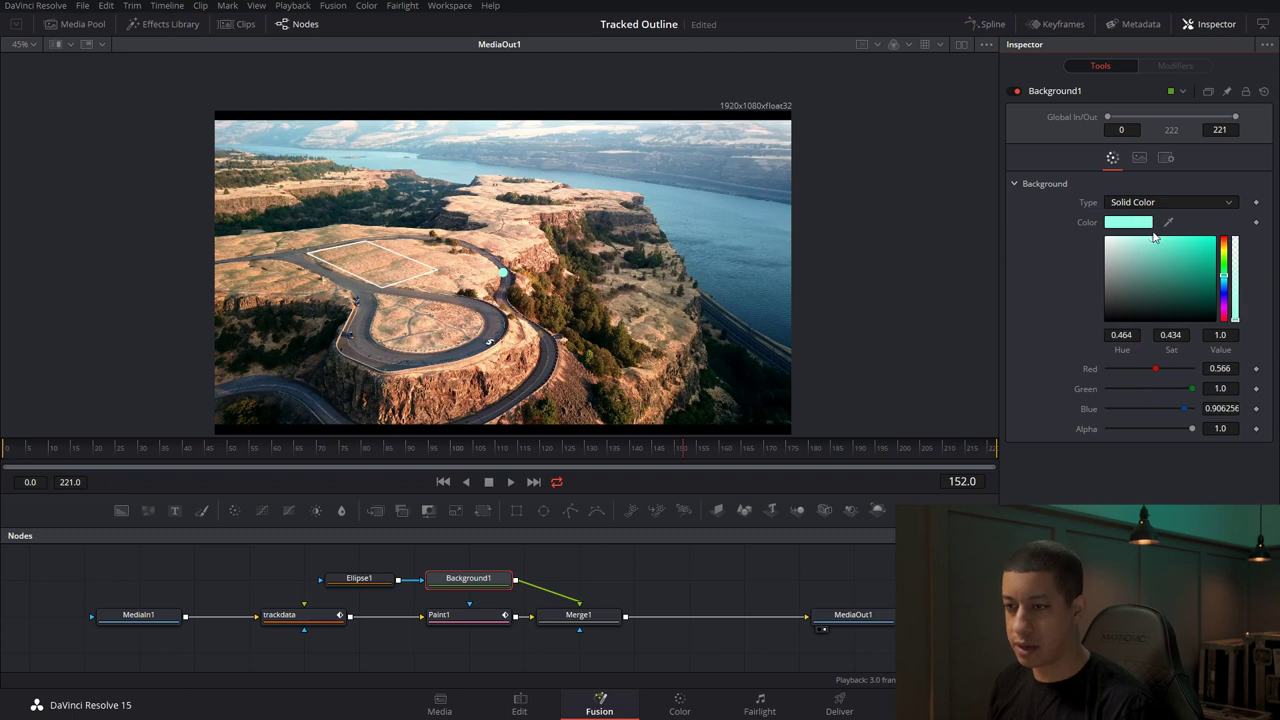
{"action": "left_click", "coordinate": [359, 578]}
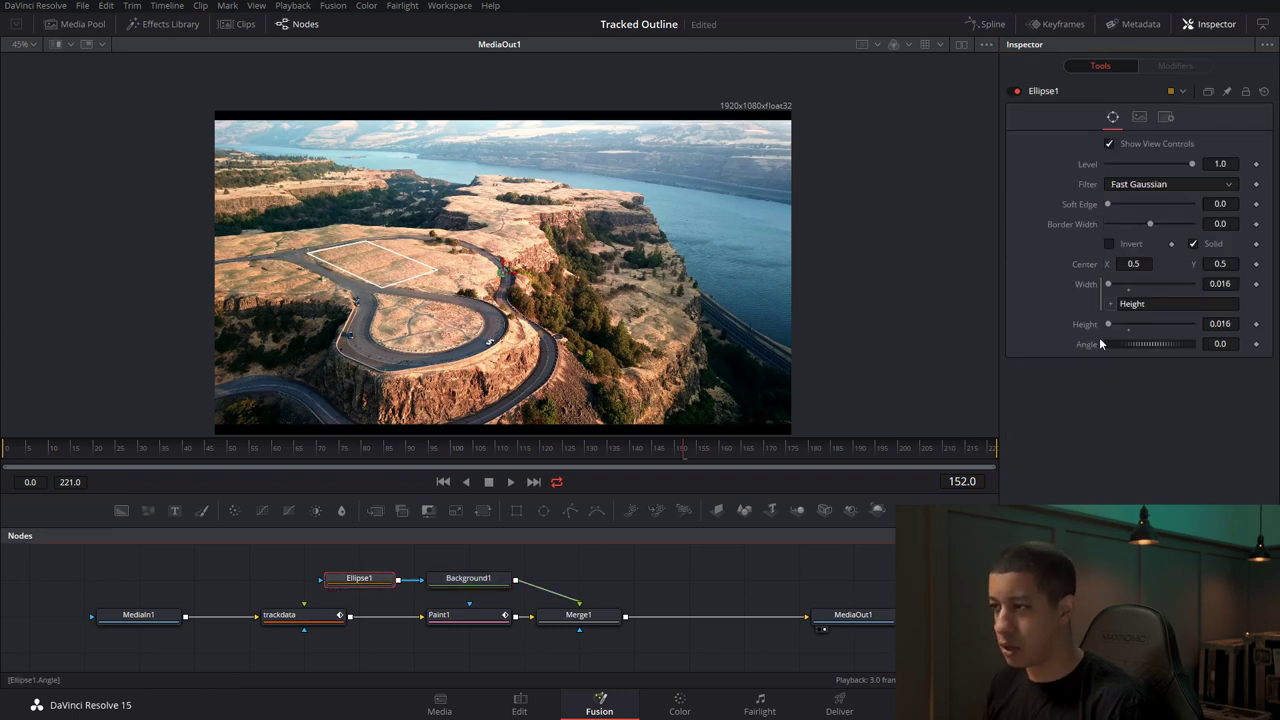
{"action": "left_click_drag", "start_coordinate": [1108, 323], "coordinate": [1107, 327]}
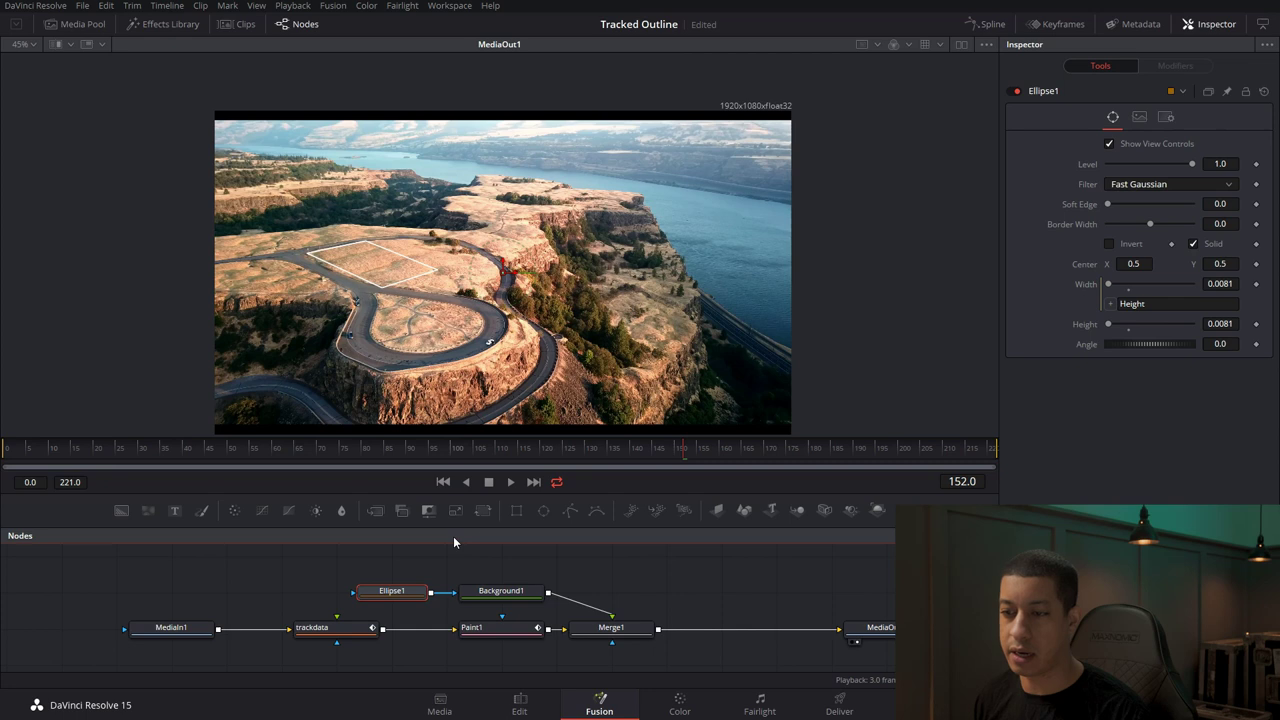
Step: Copy the Point 0 expression from the paint stroke and set the ellipse's Center expression to trackdata.TrackedCenter1
{"action": "left_click", "coordinate": [490, 634]}
{"action": "scroll", "coordinate": [1097, 541], "scroll_direction": "down", "scroll_amount": 5}
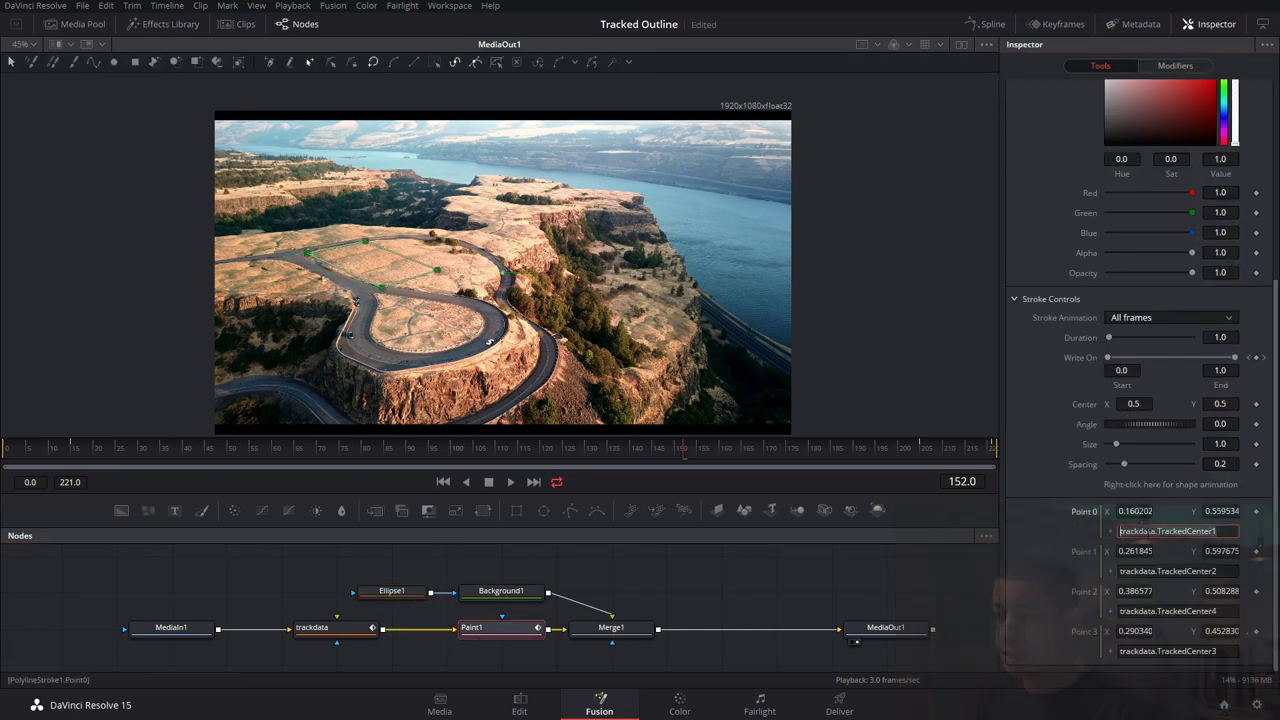
{"action": "left_click", "coordinate": [388, 592]}
{"action": "left_click_drag", "start_coordinate": [493, 577], "coordinate": [608, 582]}
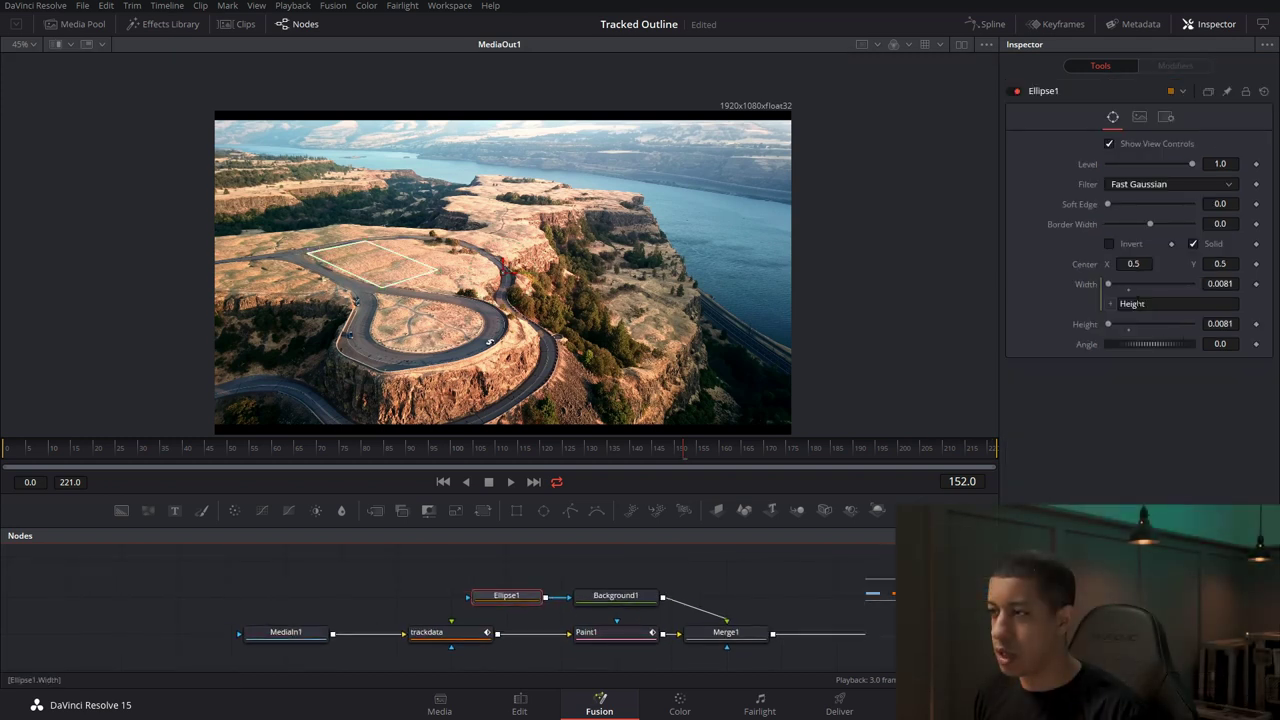
{"action": "right_click", "coordinate": [1095, 284]}
{"action": "left_click", "coordinate": [1120, 422]}
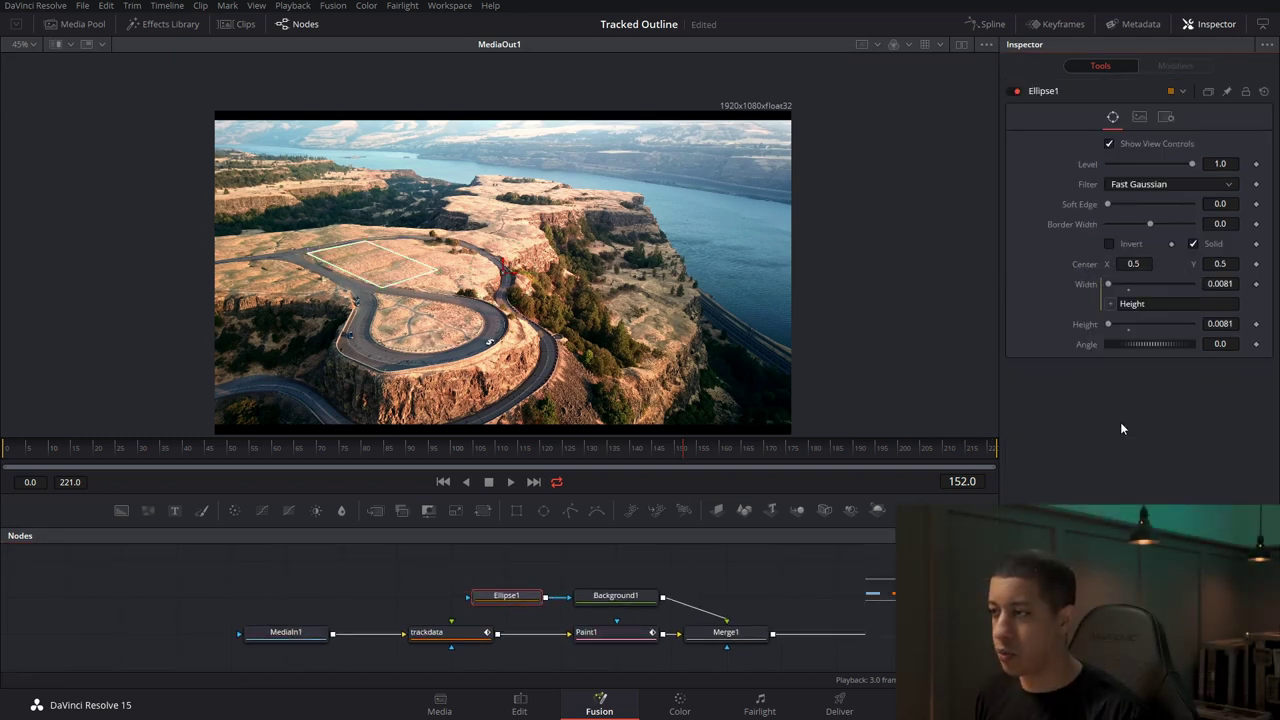
{"action": "type", "text": "trackdata.TrackedCenter1"}
{"action": "key", "text": "Return"}
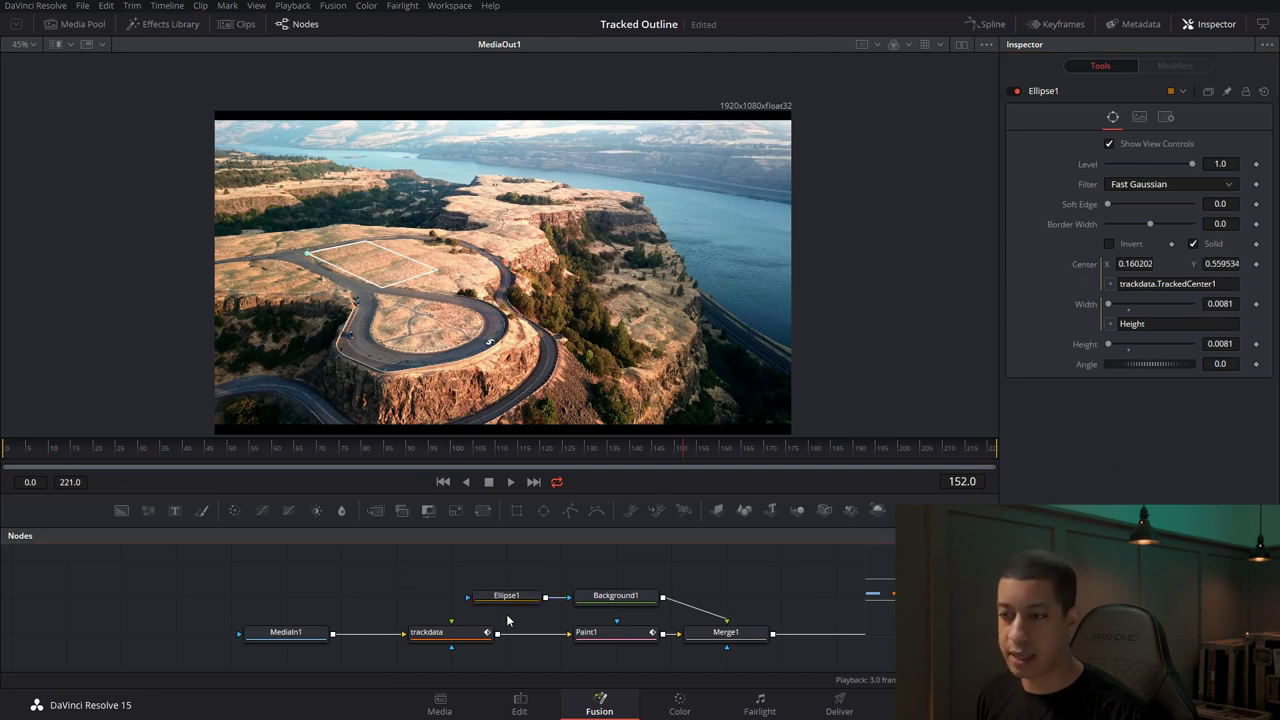
Step: Move Ellipse1 away from Background1, and paste three copies of it chained in between as additional masks
{"action": "left_click_drag", "start_coordinate": [506, 596], "coordinate": [231, 592]}
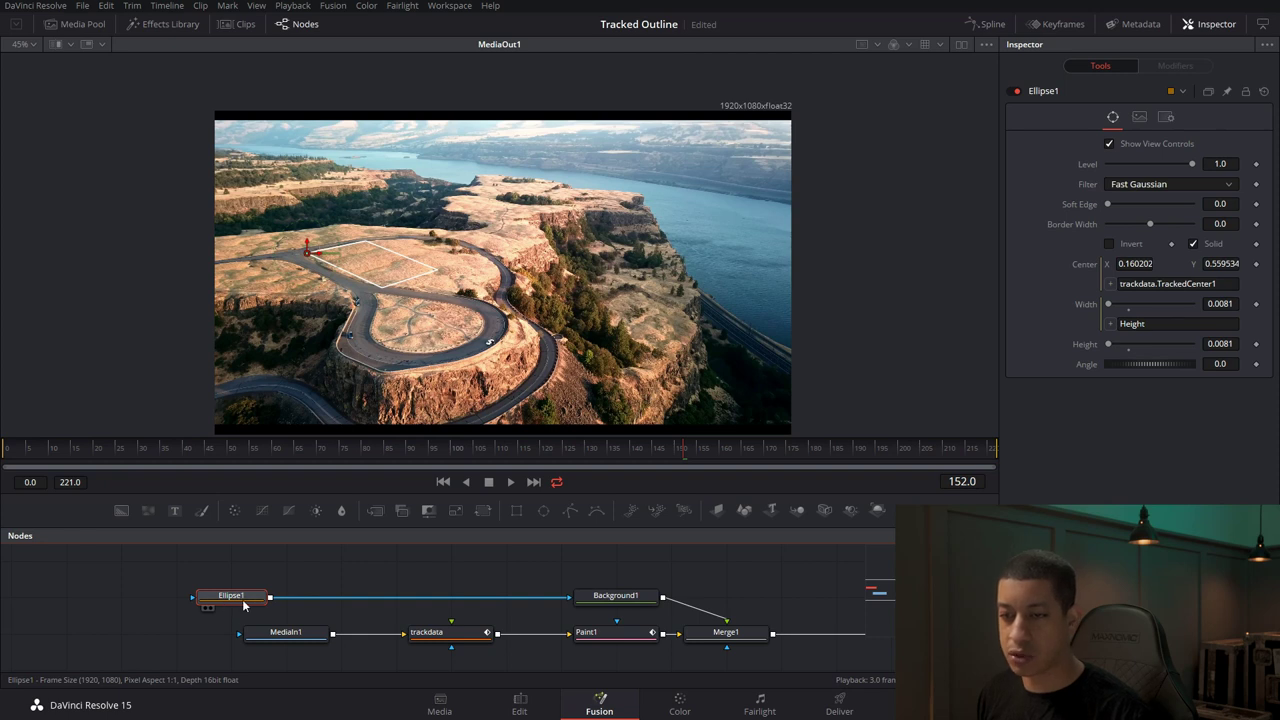
{"action": "key", "text": "ctrl+v"}
{"action": "key", "text": "ctrl+v"}
{"action": "left_click_drag", "start_coordinate": [196, 564], "coordinate": [359, 587]}
{"action": "left_click", "coordinate": [359, 587]}
{"action": "key", "text": "ctrl+v"}
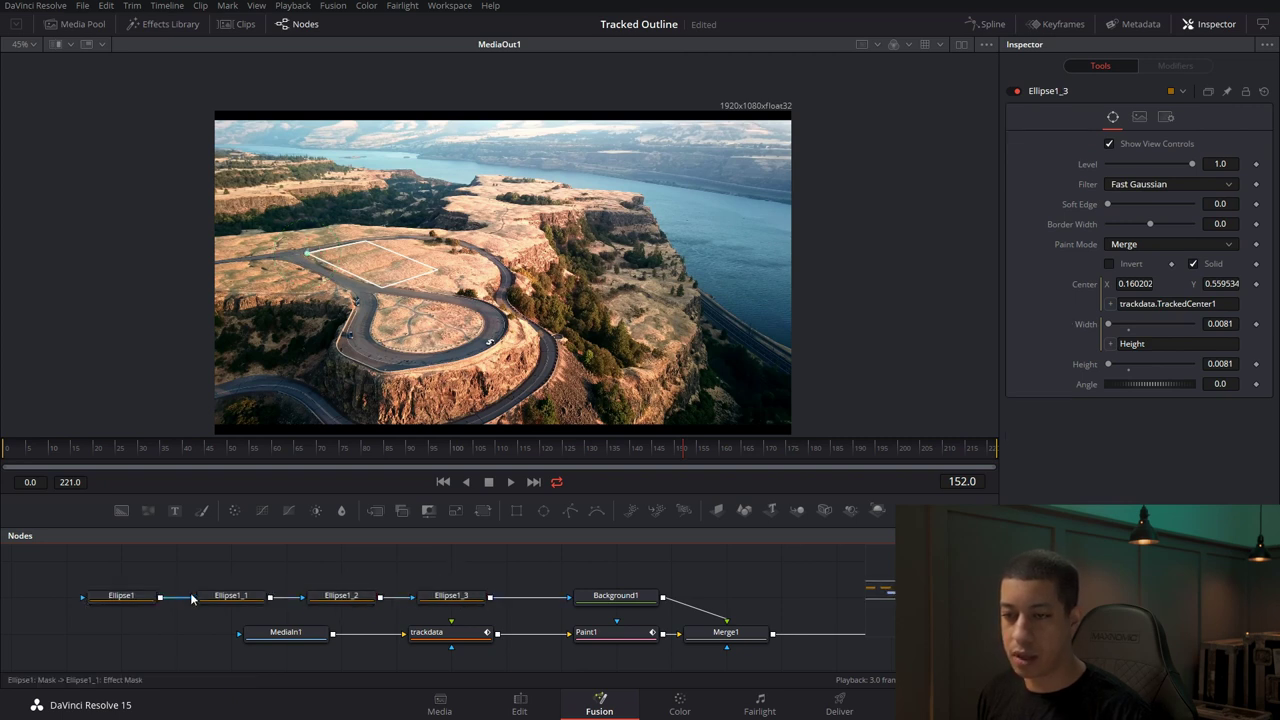
Step: Set the Center expressions of the three ellipse copies to trackdata.TrackedCenter2, TrackedCenter3 and TrackedCenter4 in chain order, and save the project
{"action": "left_click", "coordinate": [203, 596]}
{"action": "left_click", "coordinate": [1216, 303]}
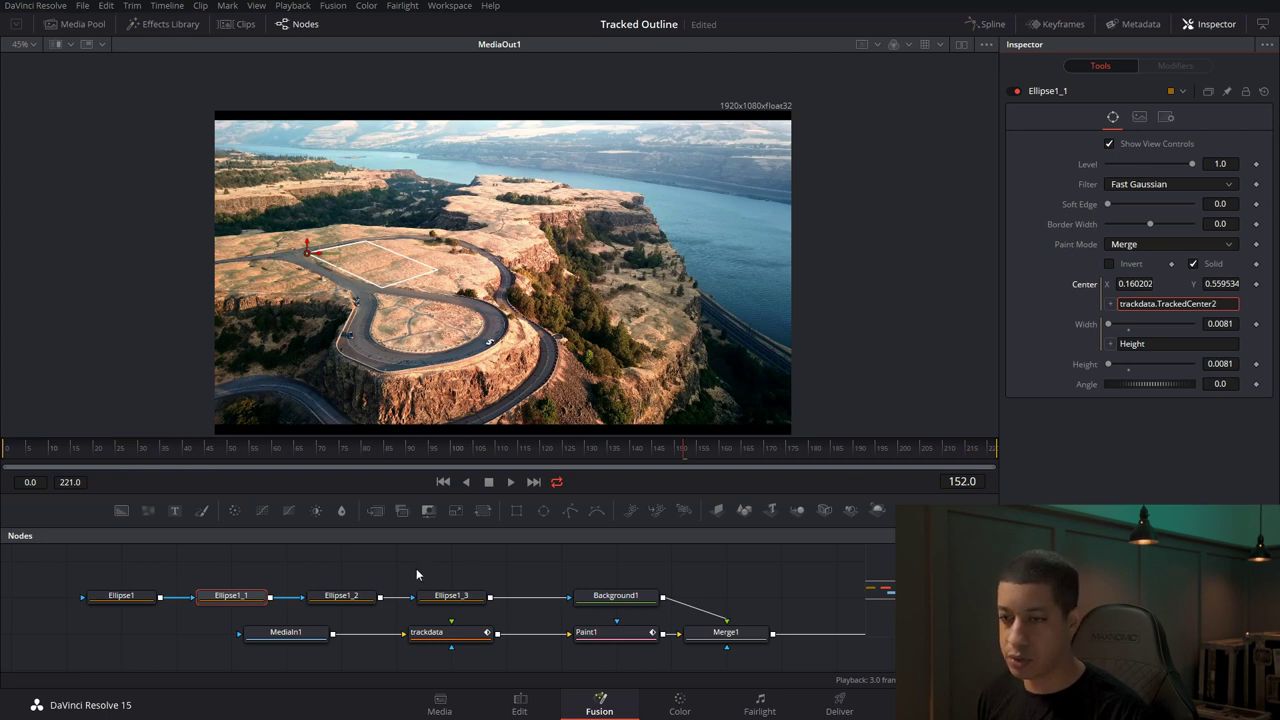
{"action": "left_click", "coordinate": [340, 596]}
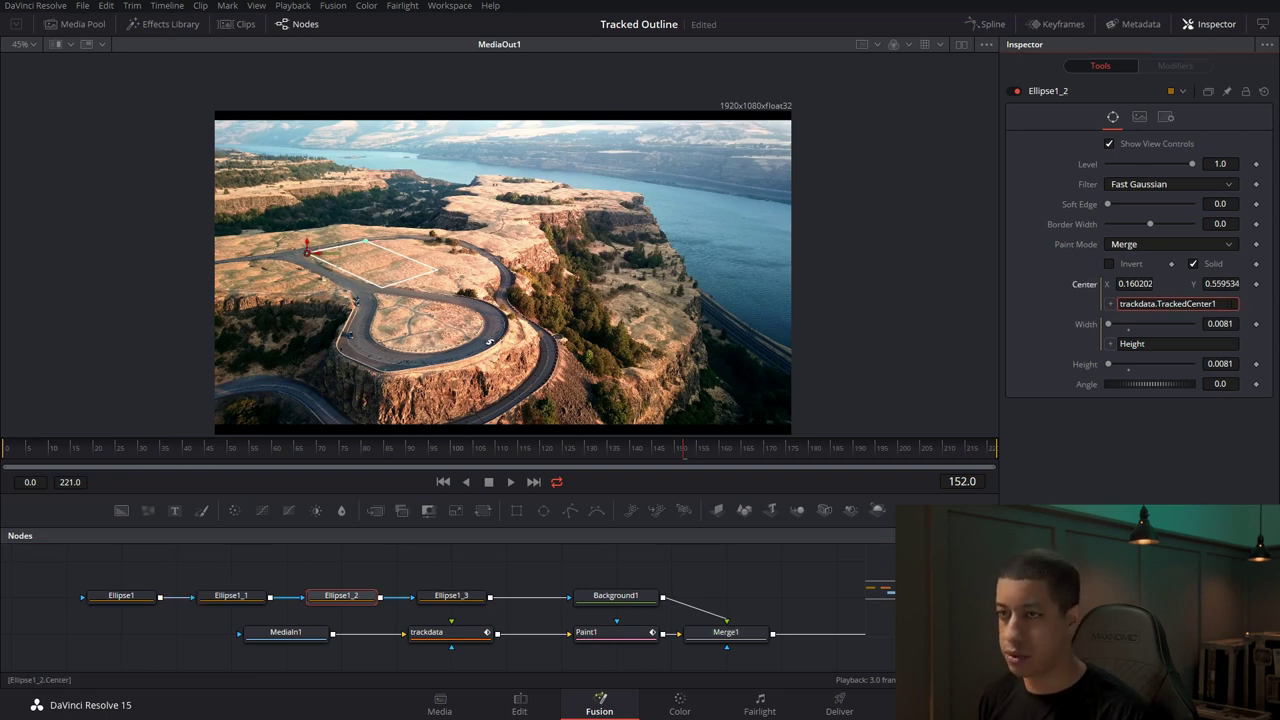
{"action": "left_click", "coordinate": [451, 596]}
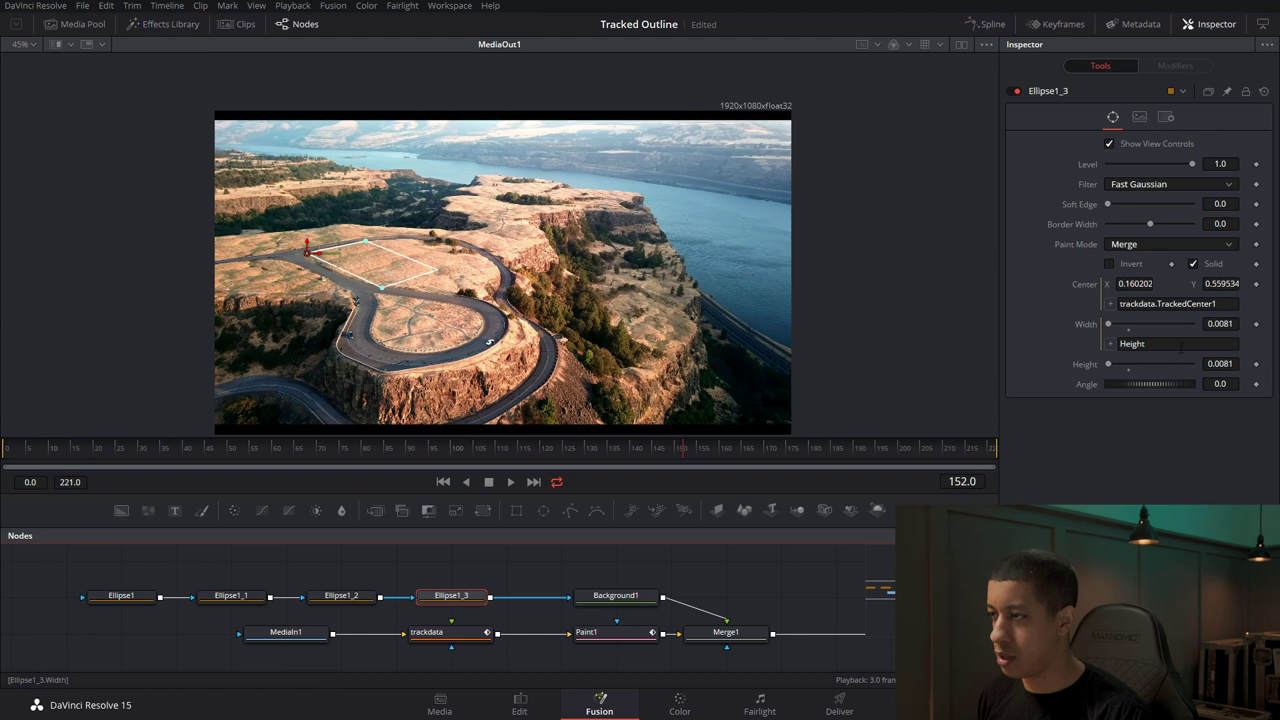
{"action": "key", "text": "BackSpace"}
{"action": "type", "text": "4"}
{"action": "key", "text": "Tab"}
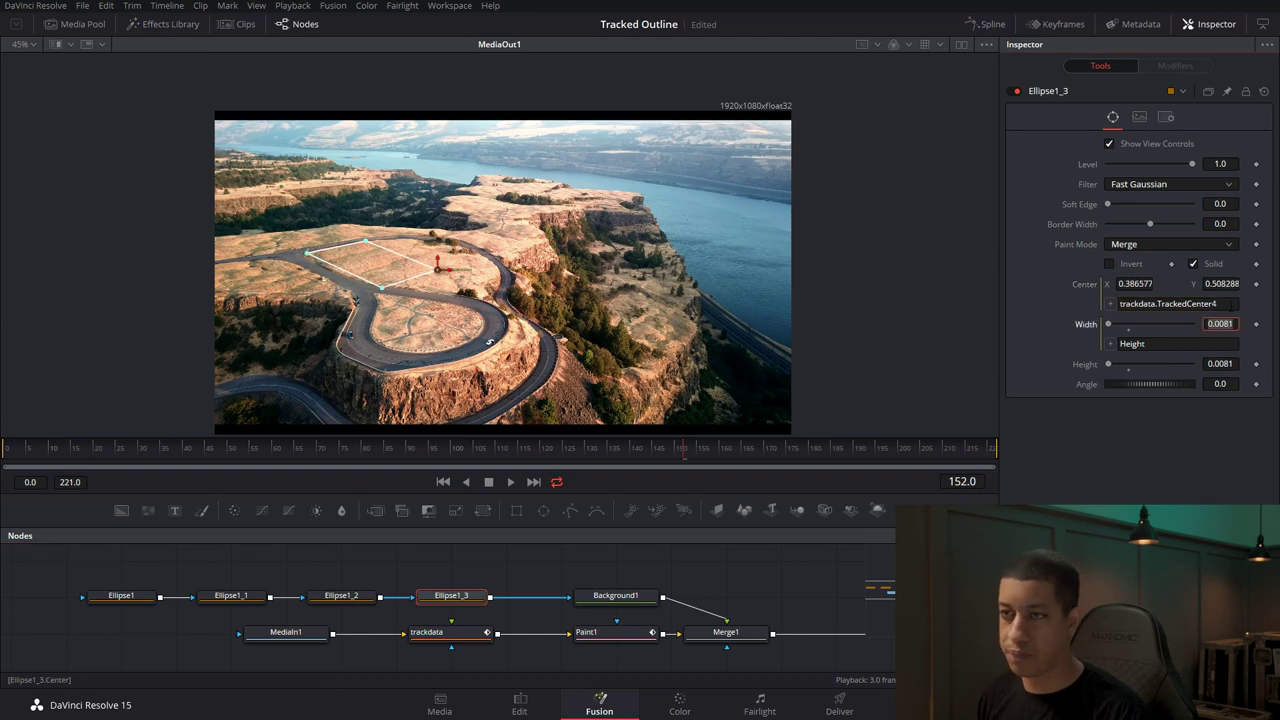
{"action": "left_click", "coordinate": [764, 582]}
{"action": "key", "text": "ctrl+s"}
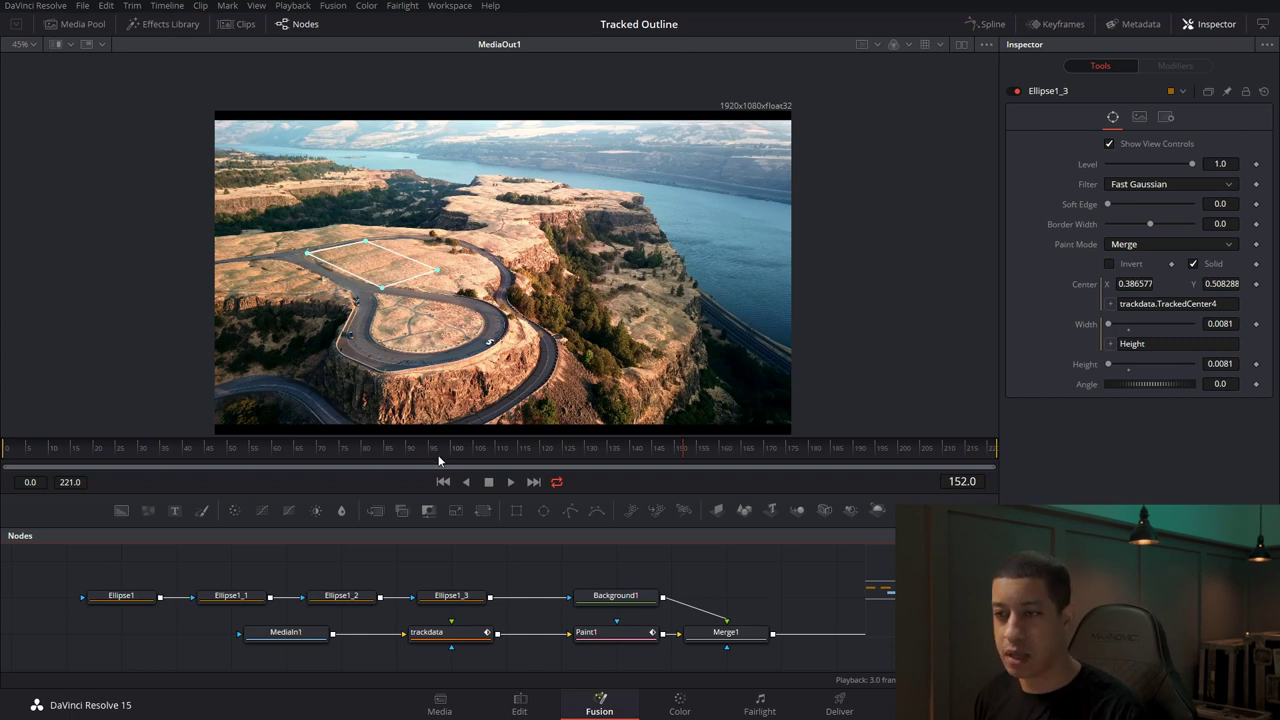
Step: Go to frame 0 and try lowering the Level of Ellipse1_3, undoing the change
{"action": "left_click_drag", "start_coordinate": [182, 447], "coordinate": [17, 447]}
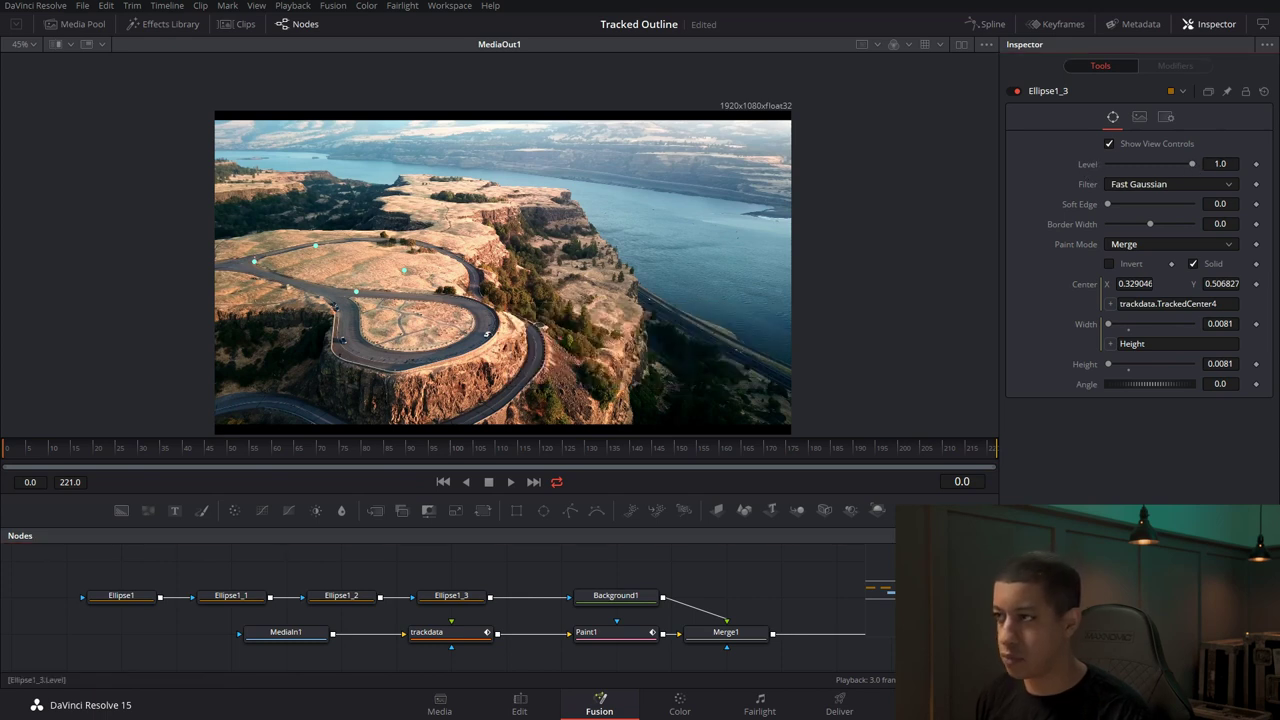
{"action": "left_click_drag", "start_coordinate": [1096, 161], "coordinate": [1275, 170]}
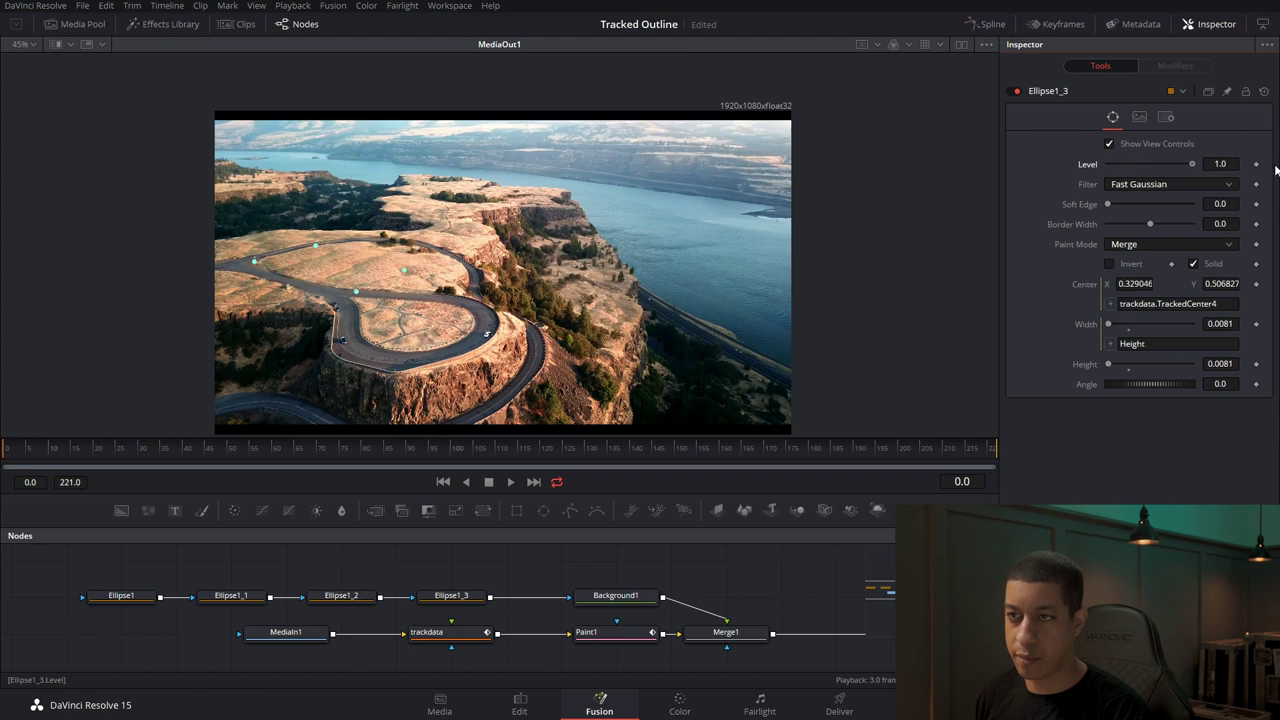
{"action": "key", "text": "ctrl+z"}
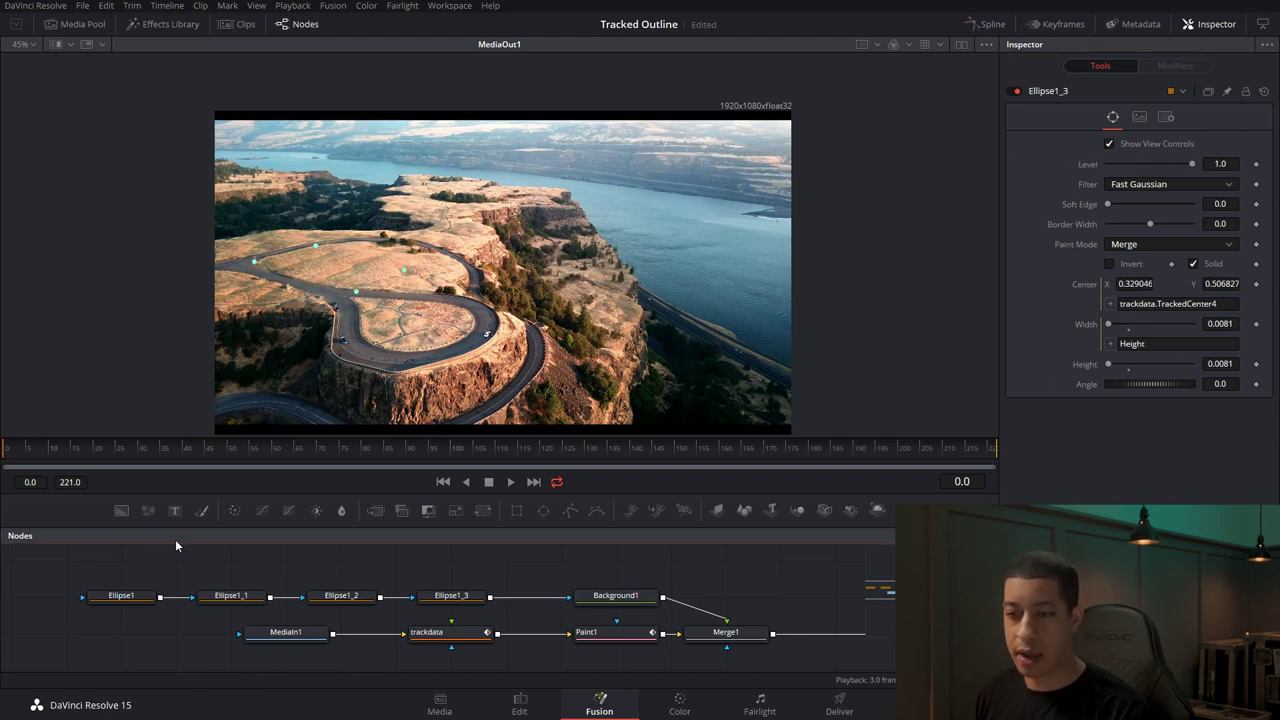
Step: Move the ellipse and Background1 nodes higher above the main node chain, and test fading the dots with Merge1's Blend
{"action": "left_click_drag", "start_coordinate": [104, 569], "coordinate": [620, 552]}
{"action": "scroll", "coordinate": [731, 569], "scroll_direction": "right", "scroll_amount": 3}
{"action": "left_click", "coordinate": [648, 636]}
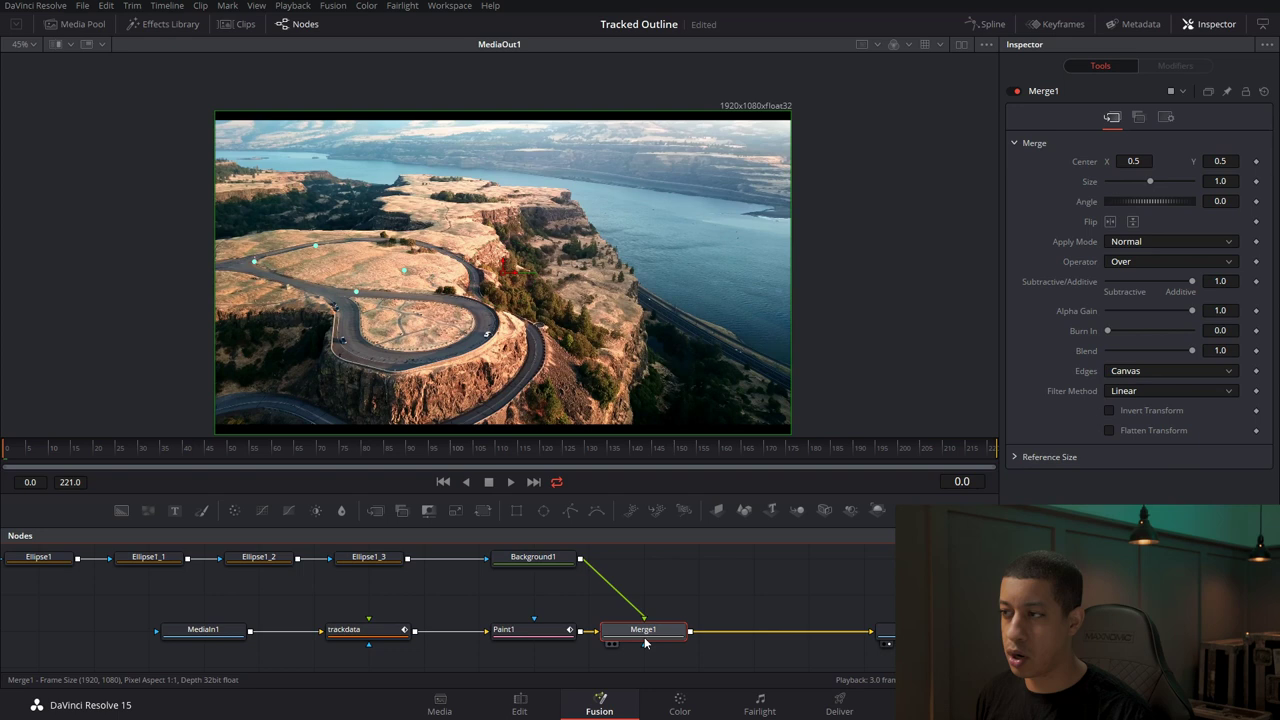
{"action": "left_click_drag", "start_coordinate": [1192, 351], "coordinate": [1121, 344]}
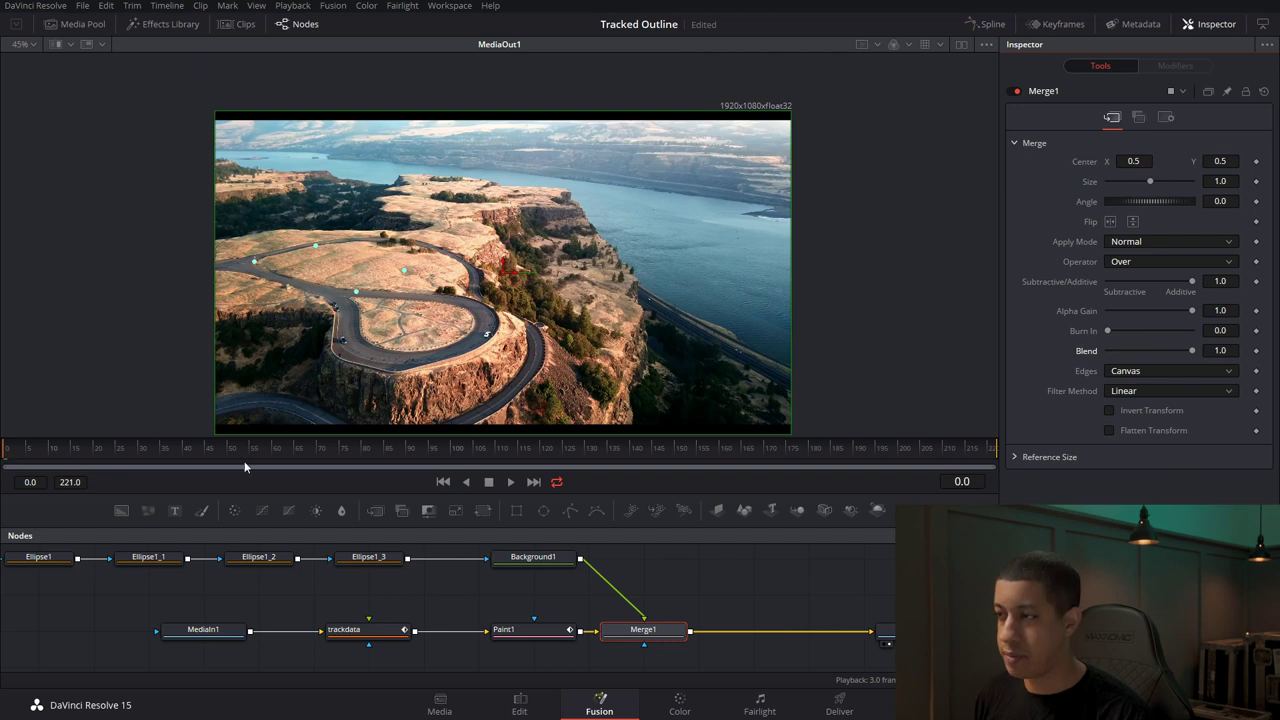
Step: Keyframe Merge1's Blend at 0.0 on frame 0, alternate 1.0 and 0.0 every two frames to 1.0 at frame 10, and preview the flicker
{"action": "left_click_drag", "start_coordinate": [1190, 351], "coordinate": [1105, 351]}
{"action": "left_click", "coordinate": [1256, 351]}
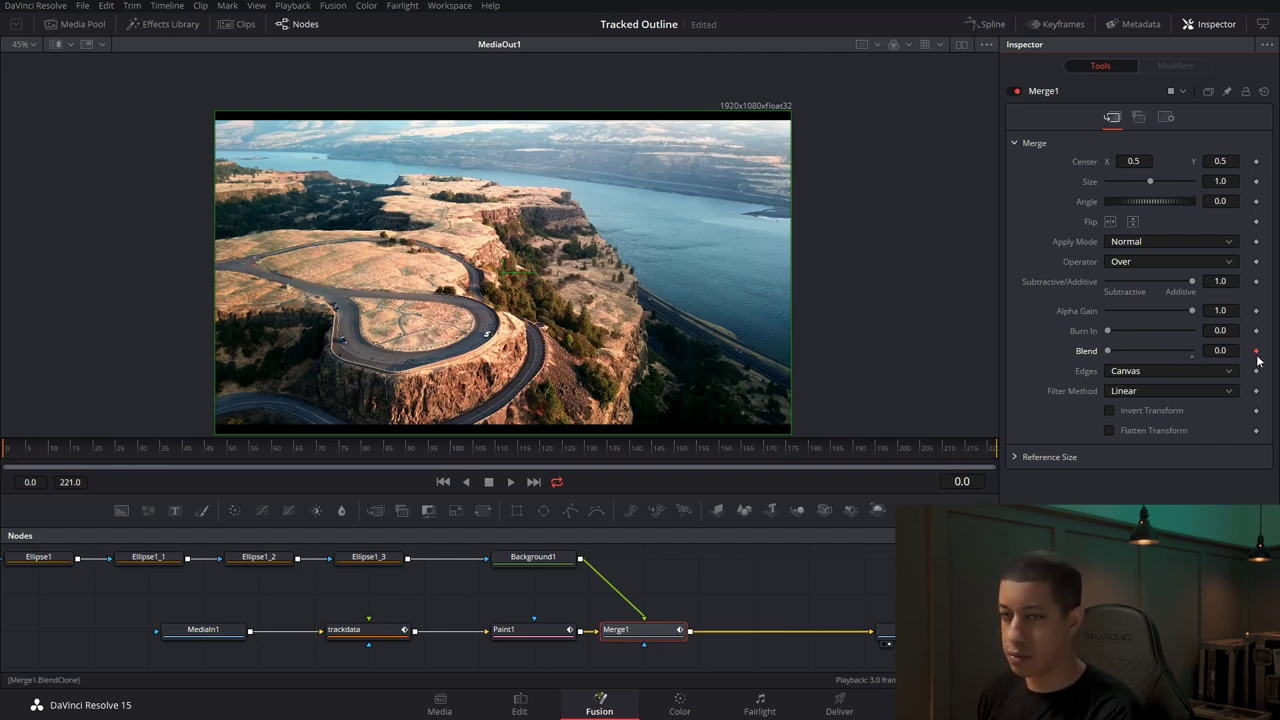
{"action": "key", "text": "Right"}
{"action": "key", "text": "Right"}
{"action": "left_click_drag", "start_coordinate": [1192, 350], "coordinate": [1275, 351]}
{"action": "key", "text": "Right"}
{"action": "key", "text": "Right"}
{"action": "key", "text": "Right"}
{"action": "key", "text": "Right"}
{"action": "key", "text": "Right"}
{"action": "left_click_drag", "start_coordinate": [1108, 351], "coordinate": [1210, 351]}
{"action": "key", "text": "Home"}
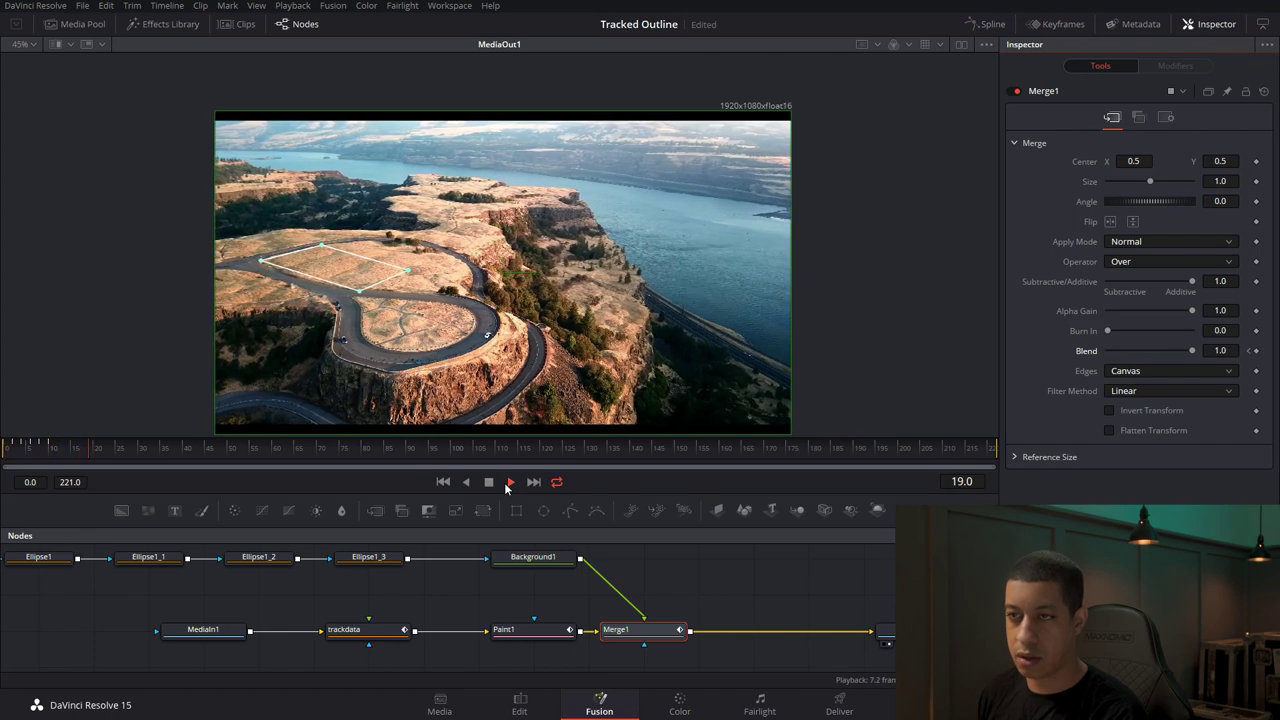
{"action": "left_click", "coordinate": [509, 482]}
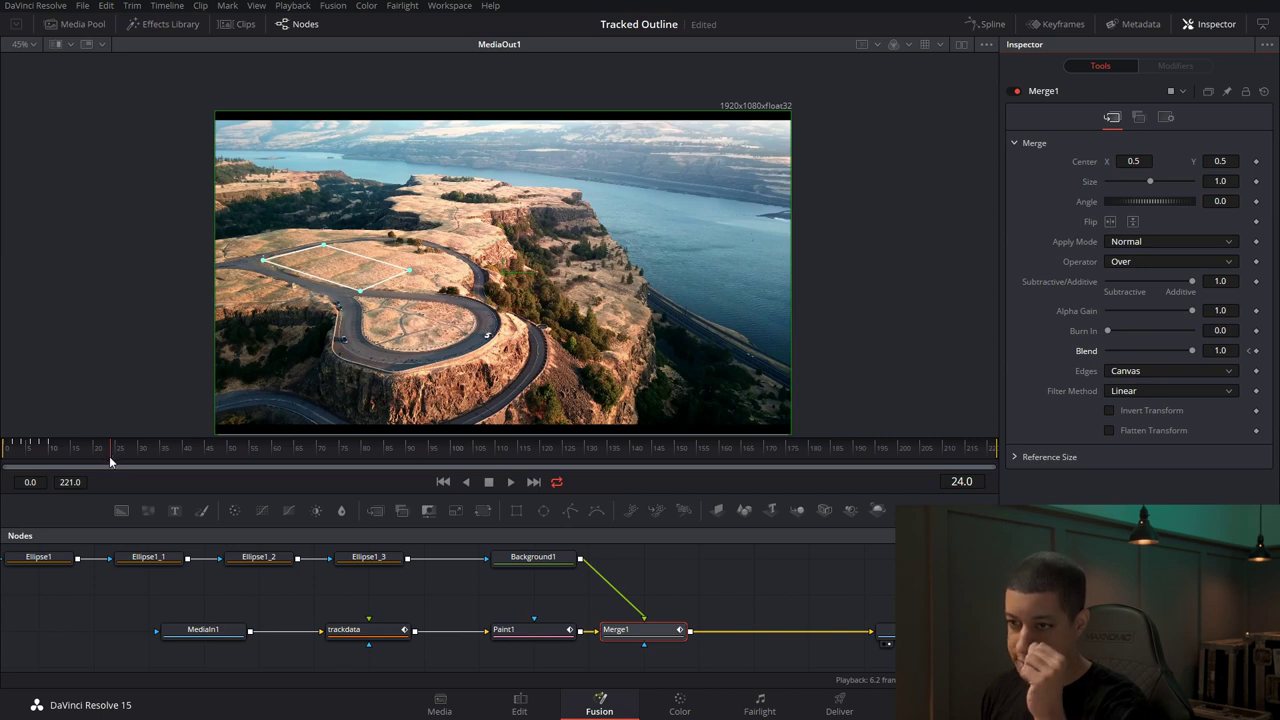
Step: Keyframe Merge1's Blend at 0.0 on frame 221 and alternate it between 1.0 and 0.0 while going back to 1.0 at frame 211
{"action": "left_click_drag", "start_coordinate": [110, 460], "coordinate": [994, 451]}
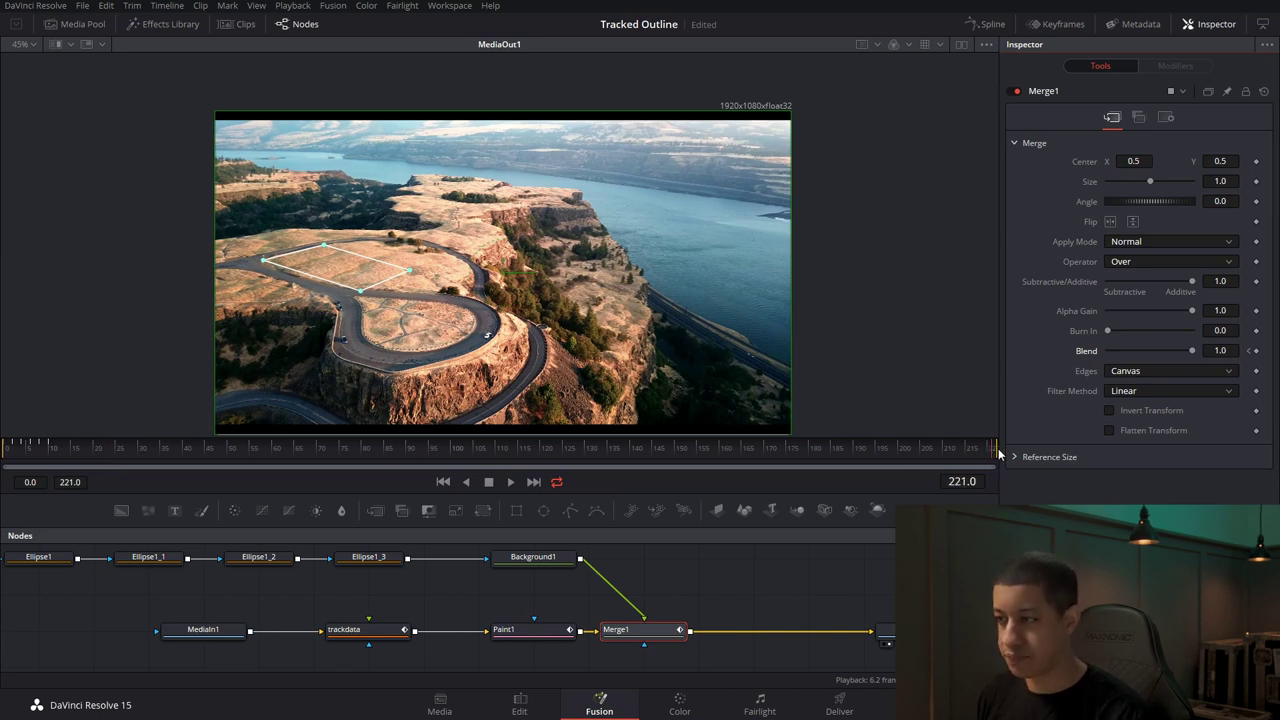
{"action": "left_click", "coordinate": [949, 456]}
{"action": "left_click_drag", "start_coordinate": [949, 456], "coordinate": [994, 452]}
{"action": "left_click_drag", "start_coordinate": [1192, 350], "coordinate": [1105, 350]}
{"action": "key", "text": "Left"}
{"action": "key", "text": "Left"}
{"action": "key", "text": "Left"}
{"action": "key", "text": "Left"}
{"action": "key", "text": "Left"}
{"action": "key", "text": "Left"}
{"action": "key", "text": "Left"}
{"action": "key", "text": "Left"}
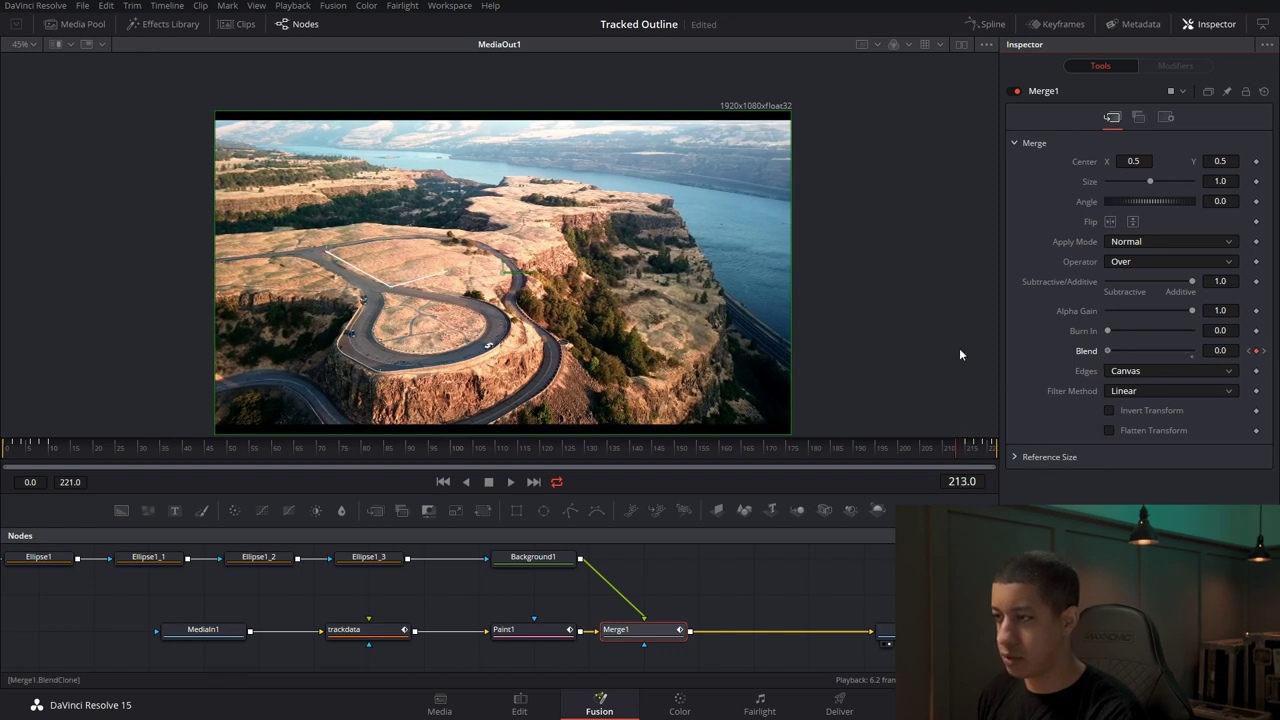
{"action": "key", "text": "Left"}
{"action": "key", "text": "Left"}
{"action": "left_click_drag", "start_coordinate": [1108, 350], "coordinate": [1193, 350]}
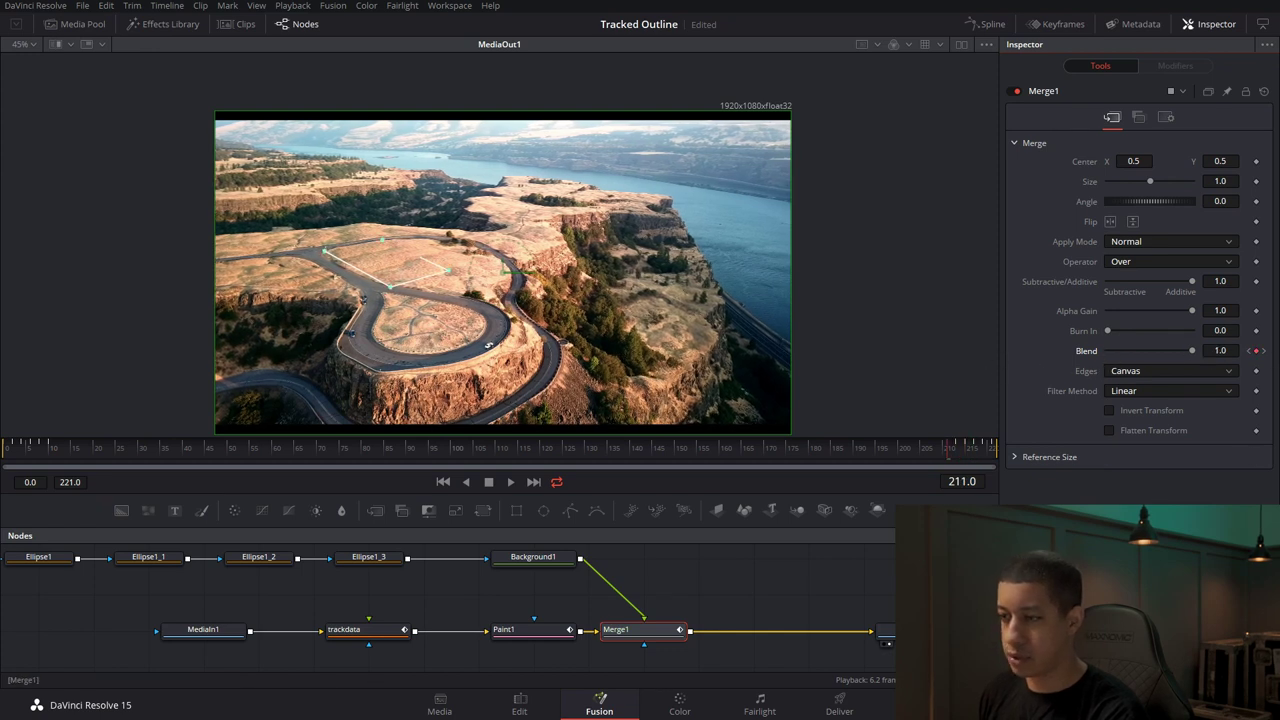
Step: Play the composition from about frame 191 to check the dots' flicker-out, and save the project
{"action": "left_click", "coordinate": [859, 595]}
{"action": "left_click_drag", "start_coordinate": [935, 448], "coordinate": [857, 448]}
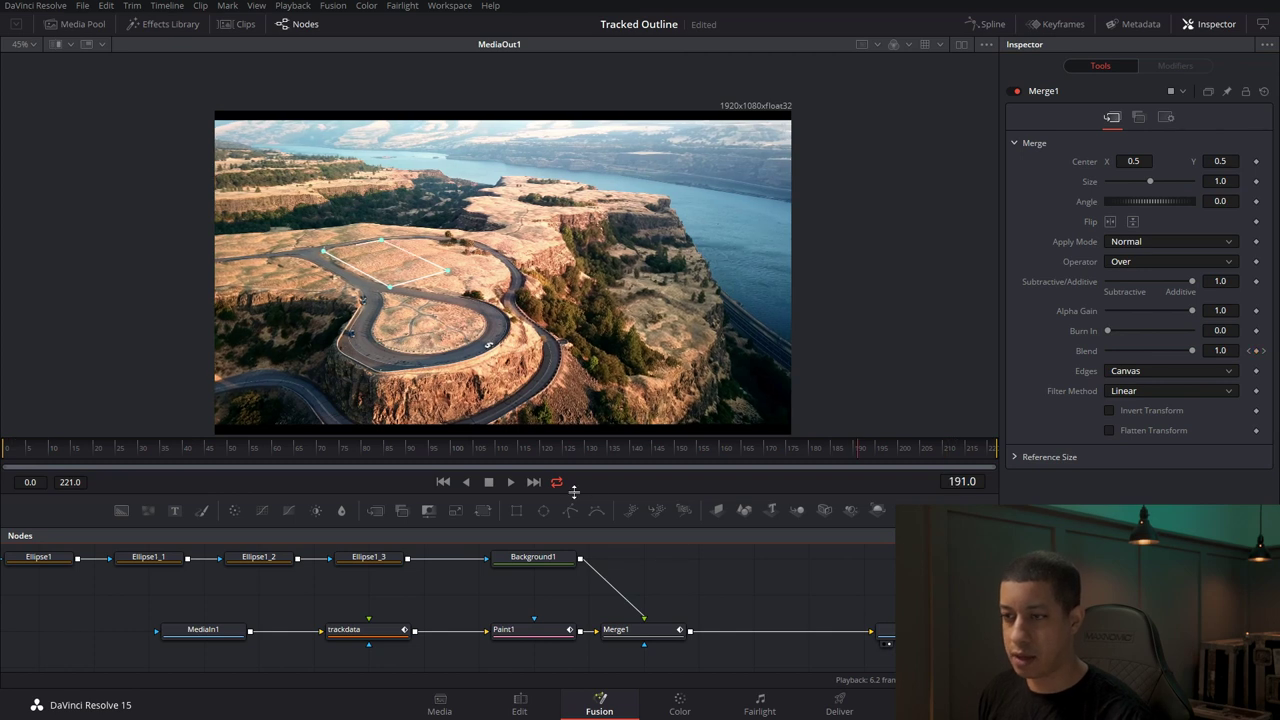
{"action": "left_click", "coordinate": [510, 482]}
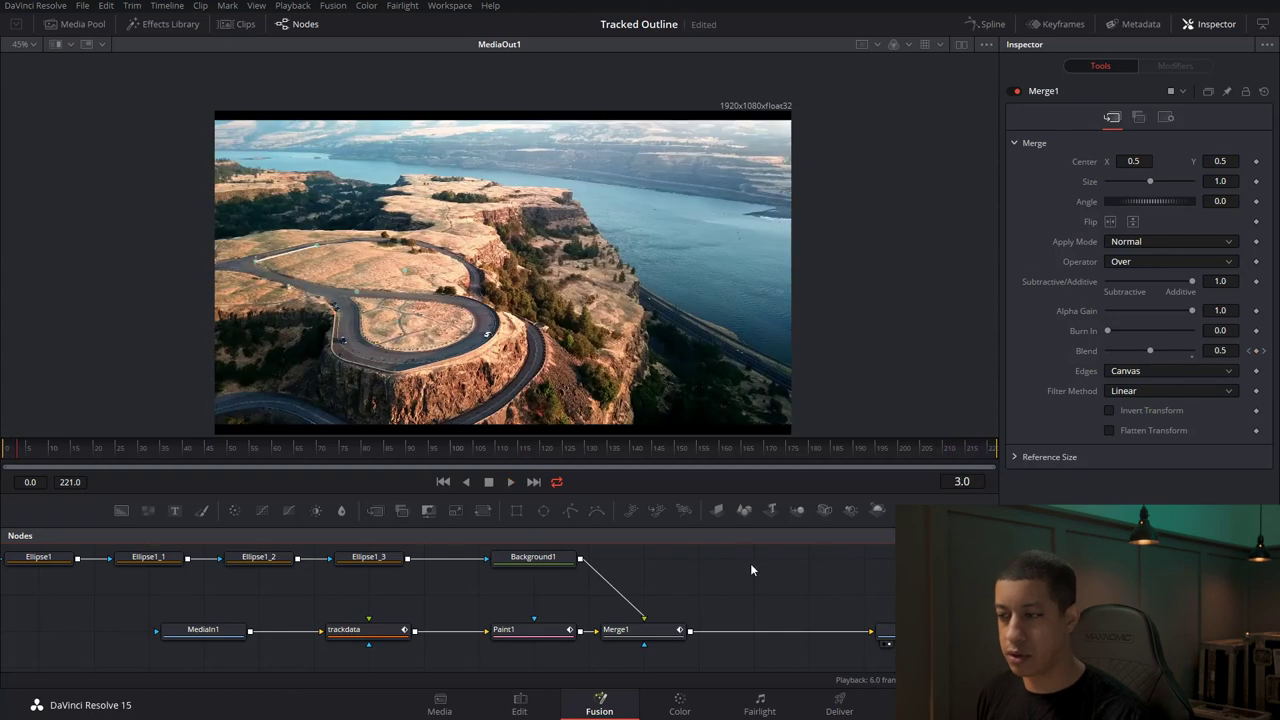
{"action": "key", "text": "ctrl+s"}
Step: Move the four ellipse nodes and Background1 together so that Background1 sits directly above Merge1
{"action": "left_click_drag", "start_coordinate": [222, 545], "coordinate": [346, 565]}
{"action": "left_click_drag", "start_coordinate": [118, 568], "coordinate": [763, 592]}
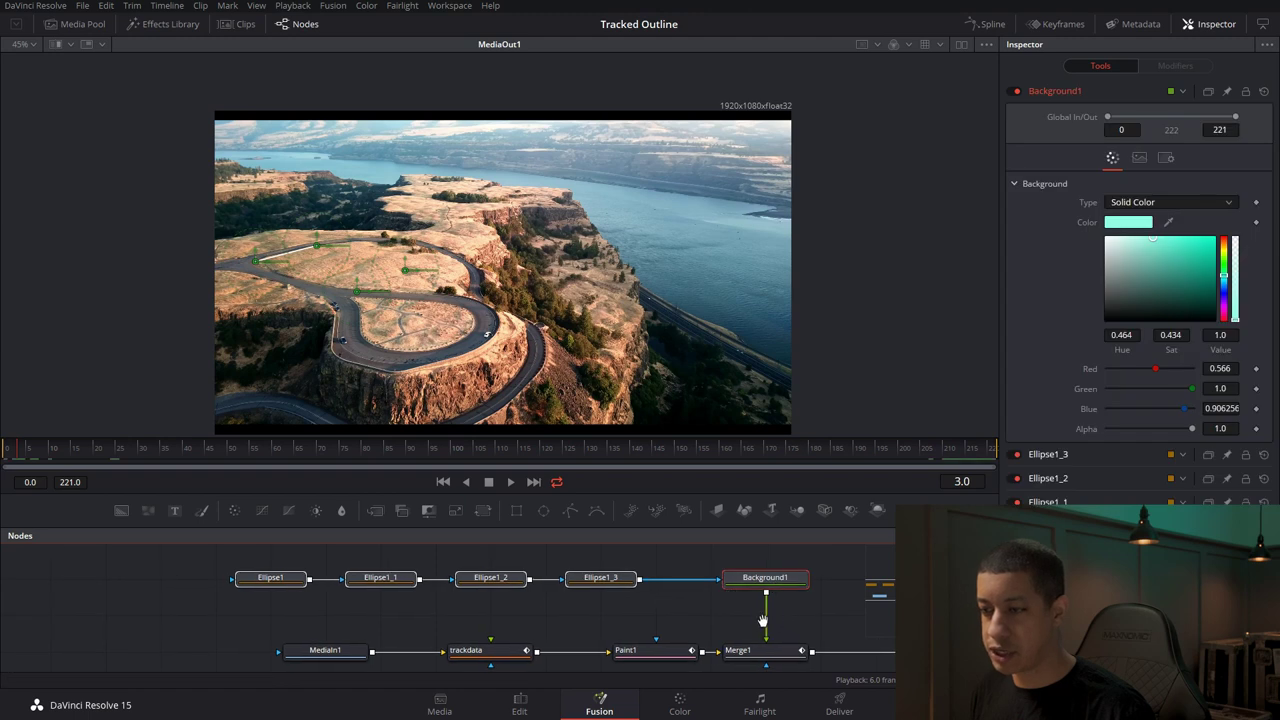
{"action": "left_click", "coordinate": [765, 612]}
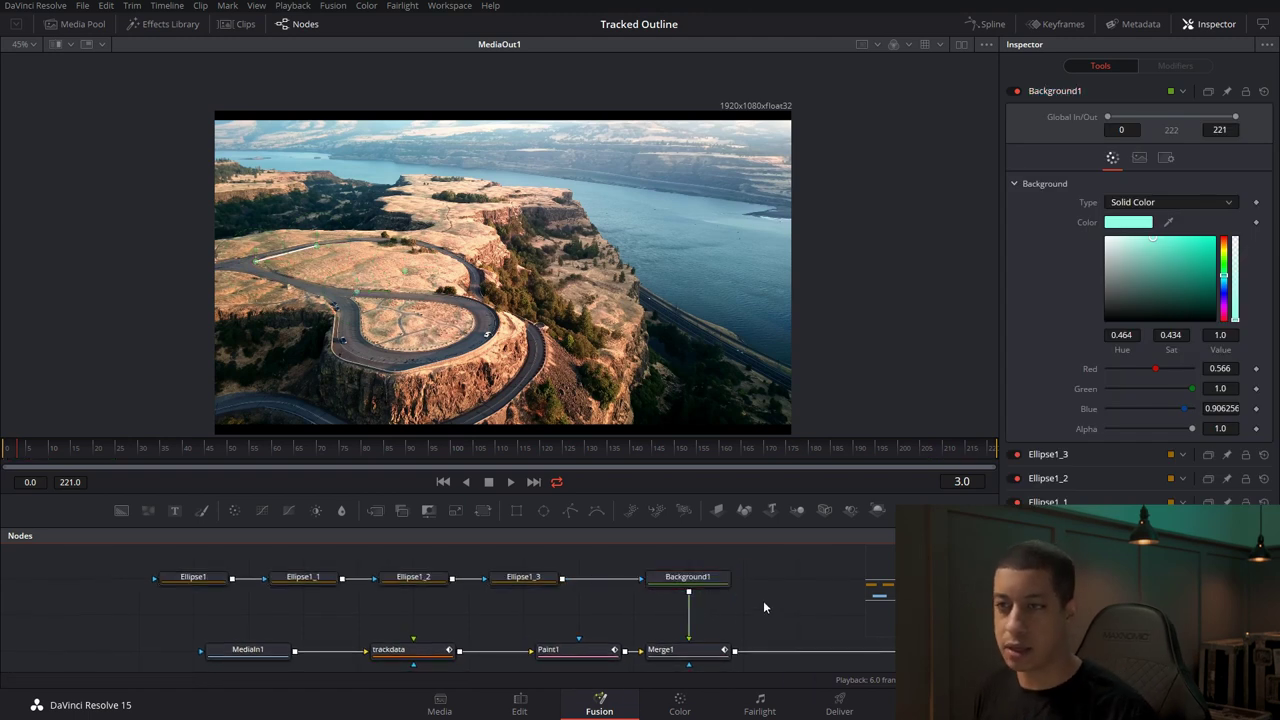
{"action": "left_click_drag", "start_coordinate": [768, 602], "coordinate": [682, 592]}
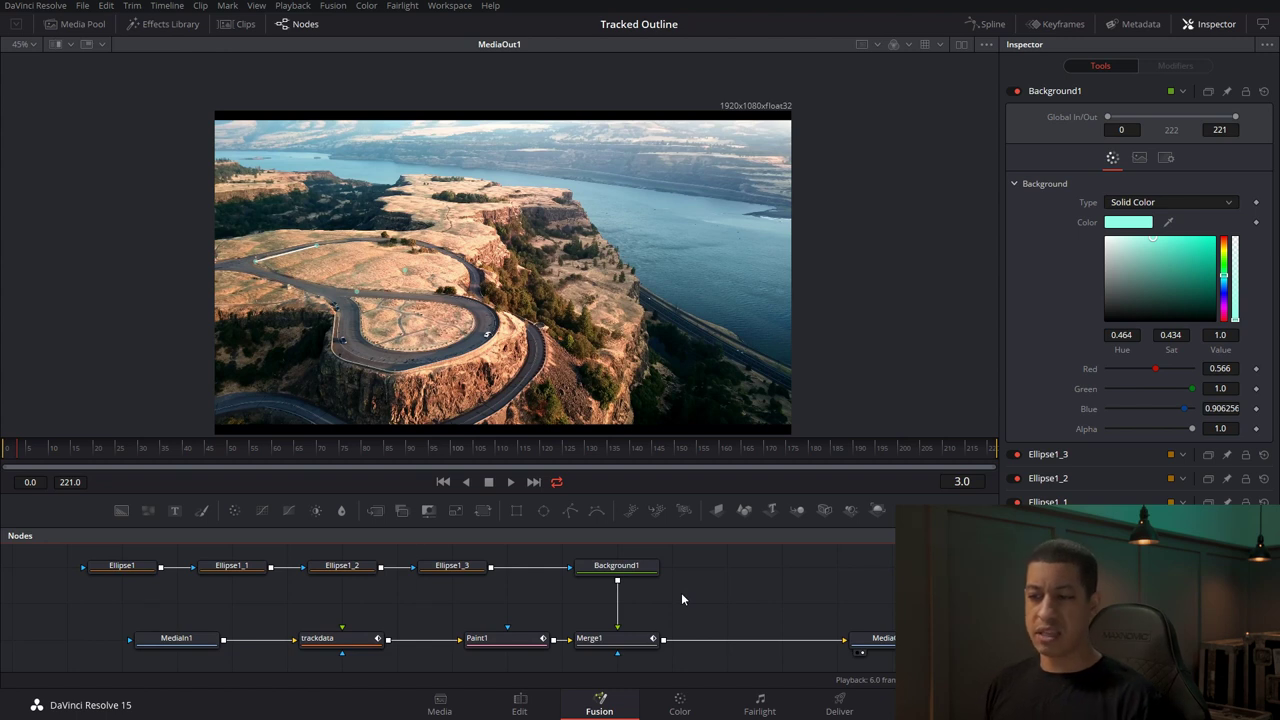